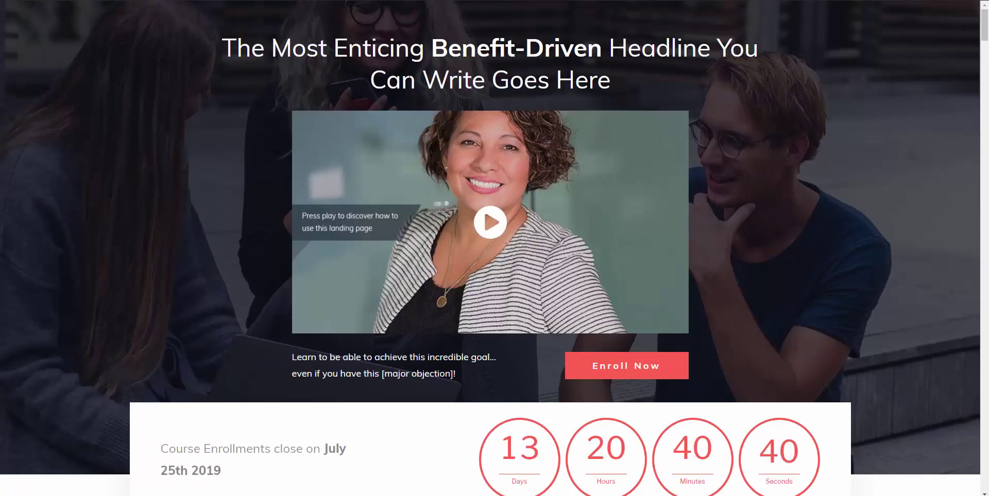
Step: Open the course checkout page from the Enroll Now button
scroll(262, 168, "down", 15)
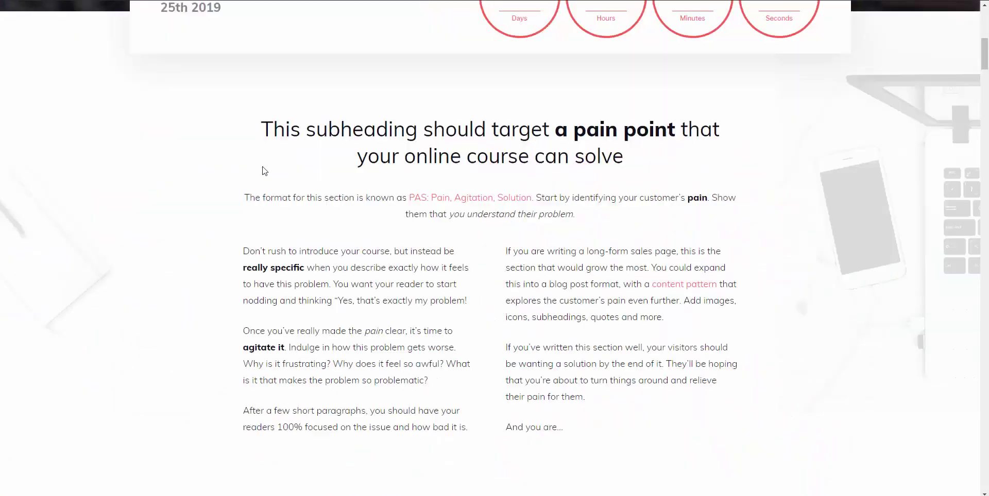
scroll(264, 171, "down", 10)
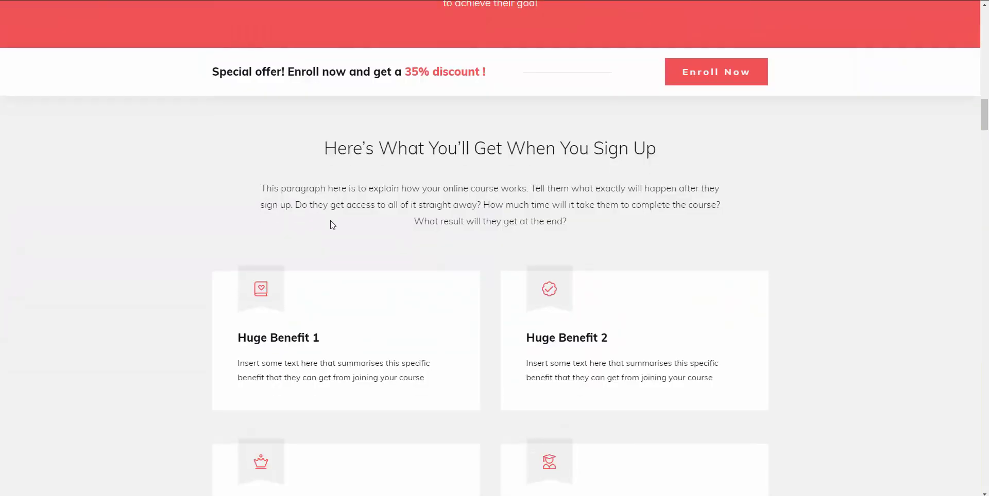
scroll(333, 223, "up", 10)
scroll(332, 227, "up", 15)
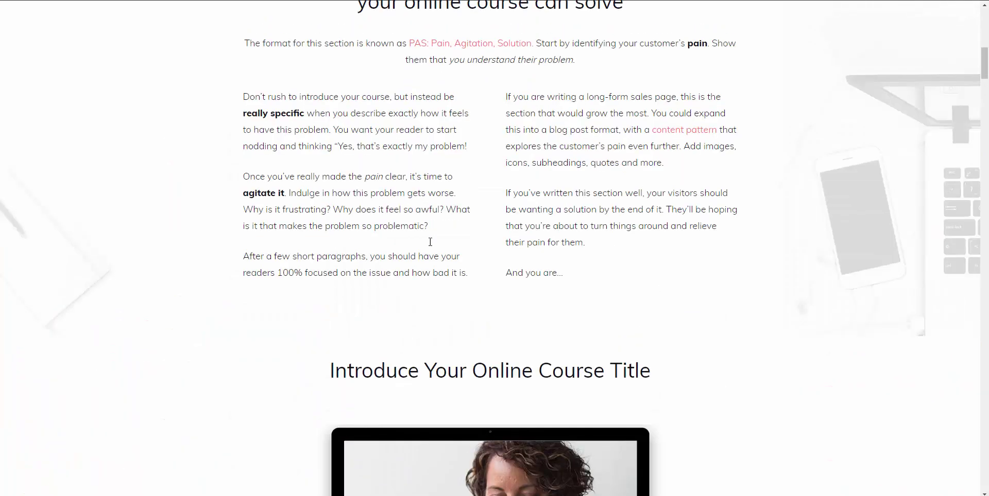
scroll(499, 203, "up", 6)
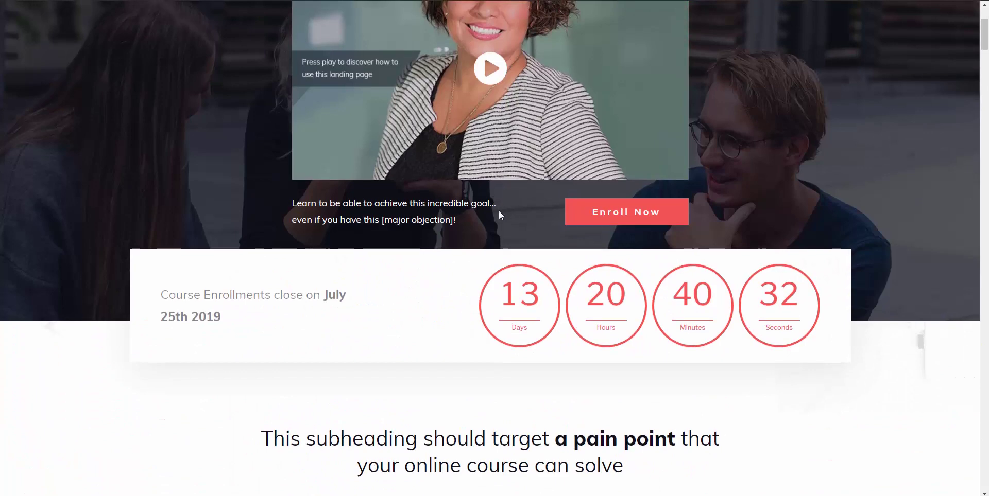
scroll(448, 209, "up", 1)
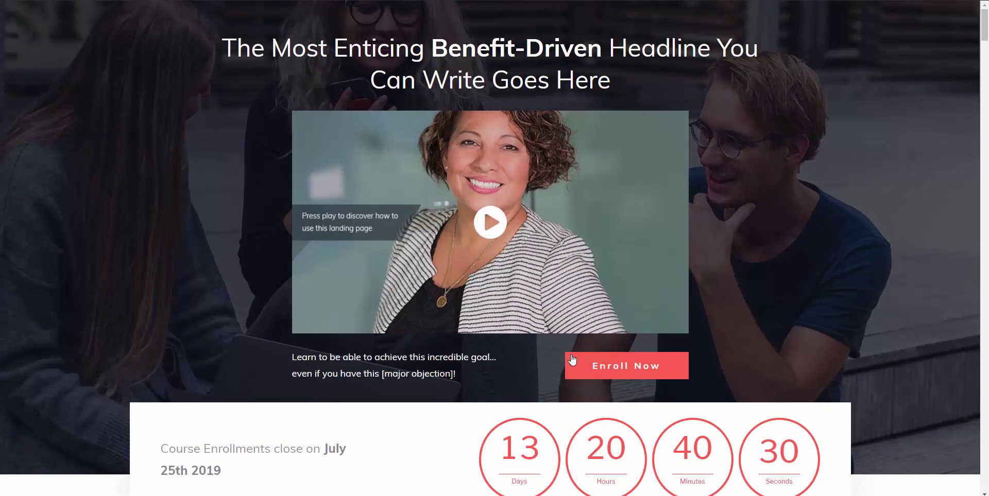
left_click(630, 379)
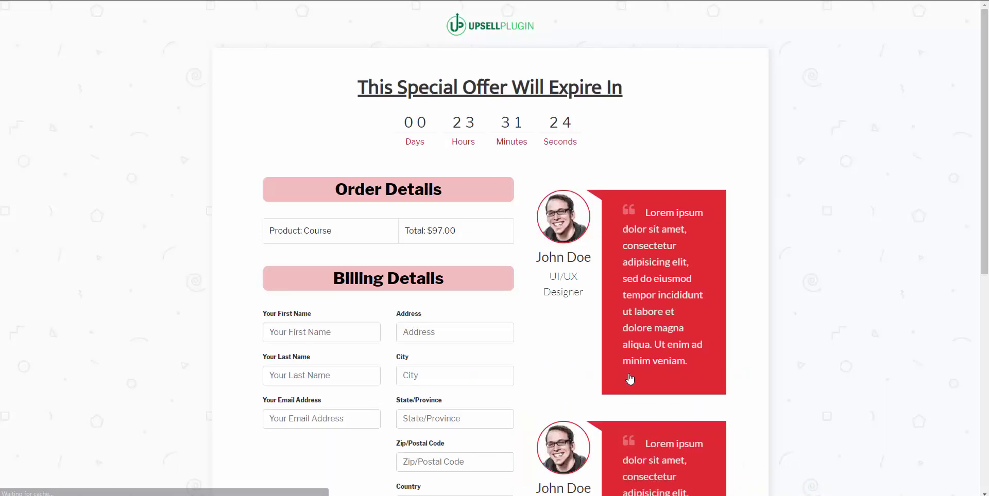
scroll(306, 268, "down", 2)
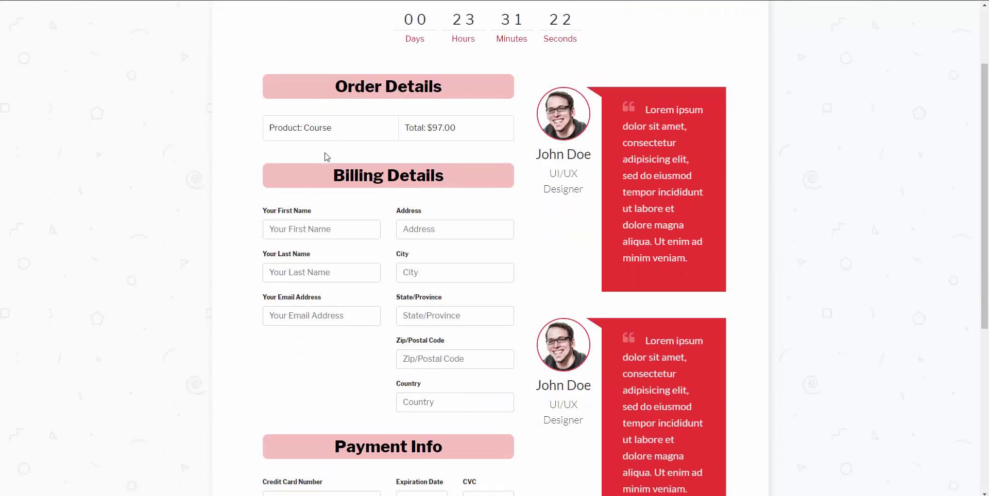
Step: Enter the buyer's first name, last name and e-mail address in the billing form
left_click(311, 229)
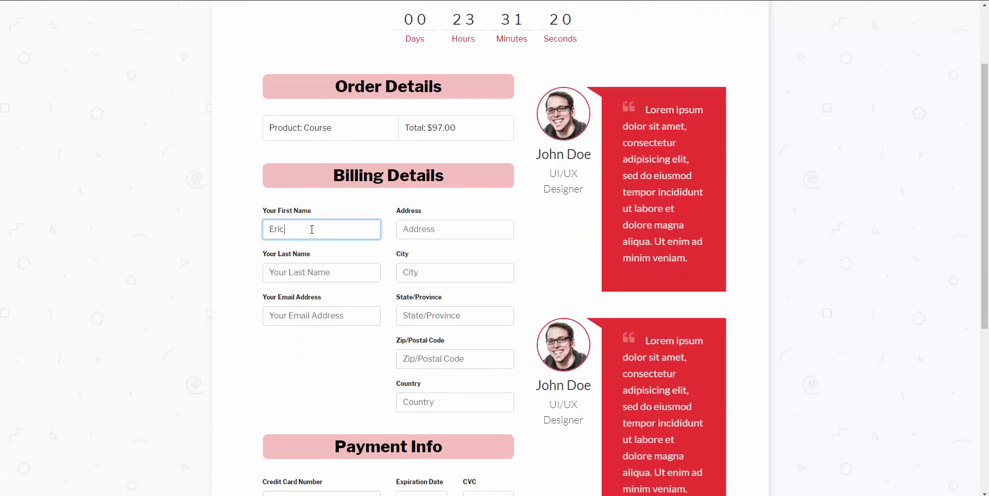
key("Tab")
key("Tab")
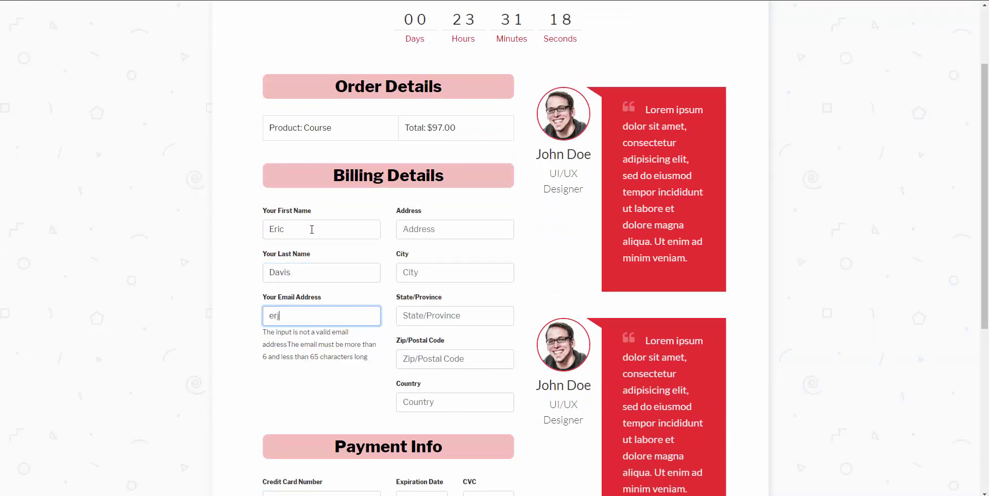
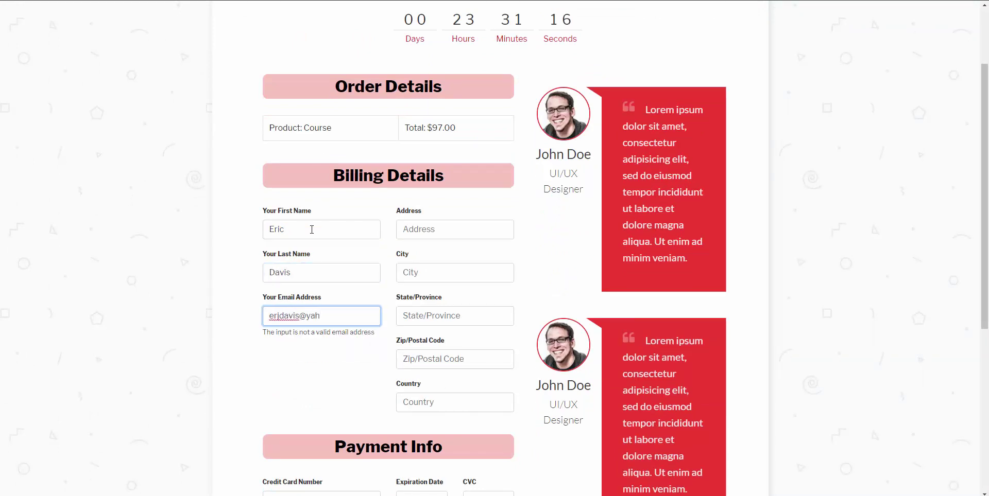
Step: Fill in the street address, city, state, postal code and country
key("Tab")
type("123")
key("Tab")
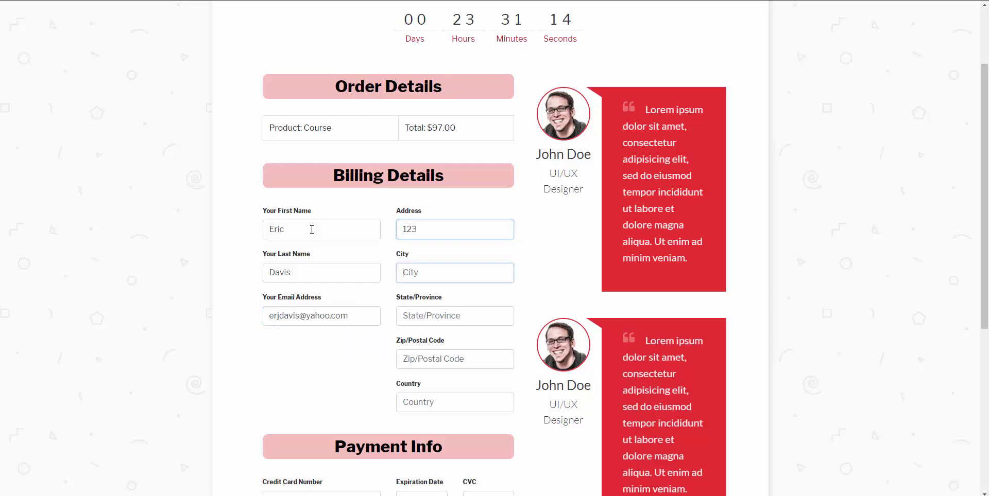
type("PA")
key("Tab")
type("PA")
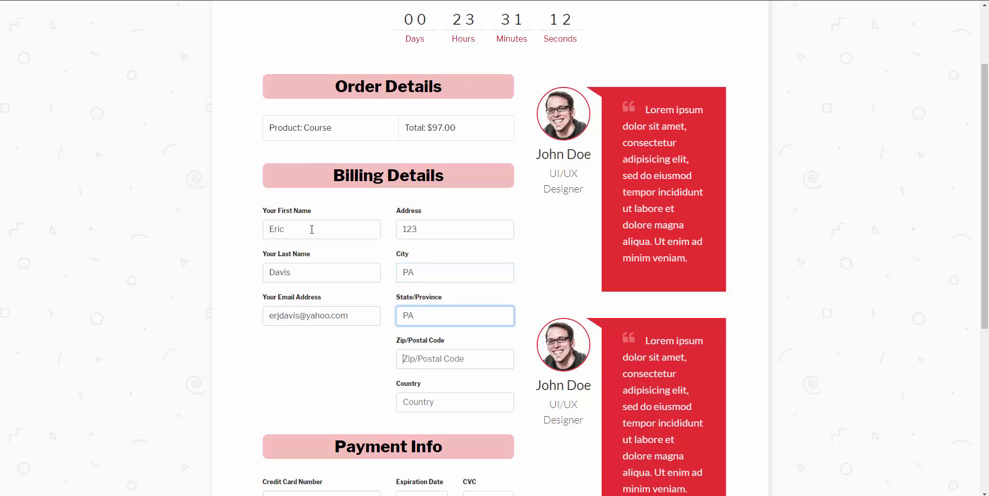
key("Tab")
type("19001")
key("Tab")
type("USA")
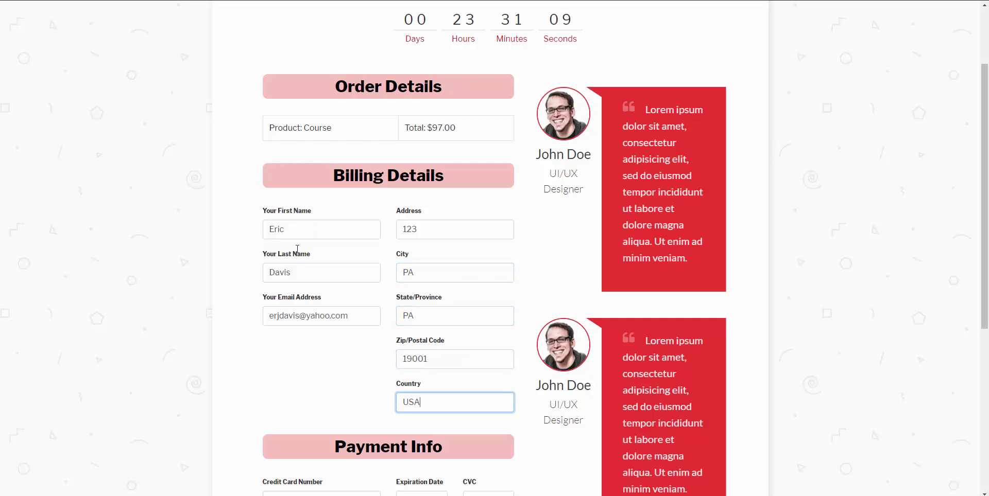
Step: Start entering the test card number under Payment Info
scroll(308, 269, "down", 4)
scroll(307, 269, "down", 2)
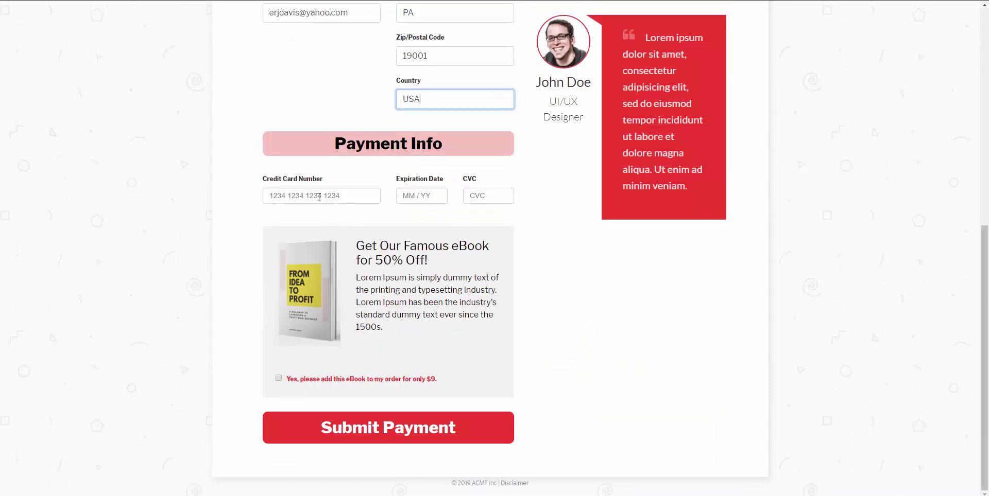
left_click(318, 196)
type("4242 4242 4242 4242")
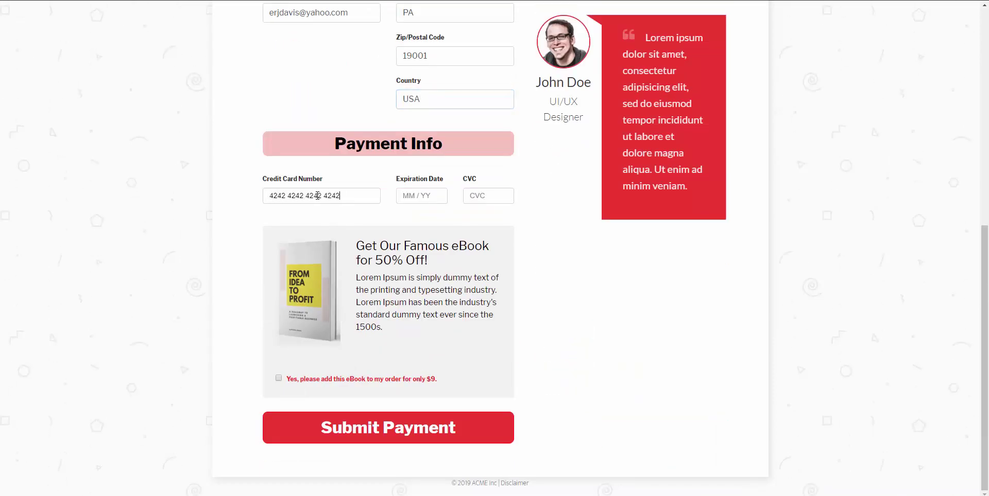
type("01 / 21")
Step: Add the discounted eBook to the order and submit the payment
left_click(278, 379)
left_click(364, 427)
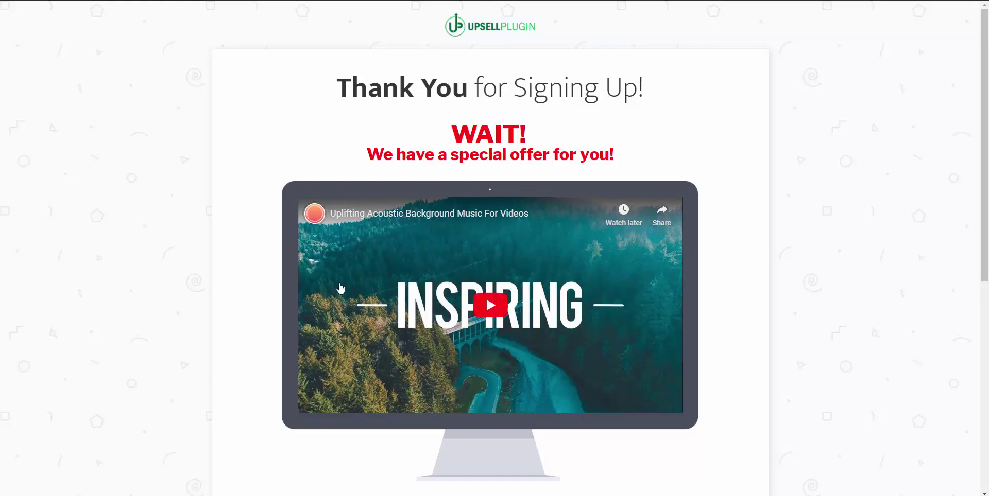
scroll(340, 281, "down", 2)
scroll(340, 281, "down", 5)
Step: Accept the $199 Upsell A offer and download the purchased eBook
scroll(409, 287, "up", 7)
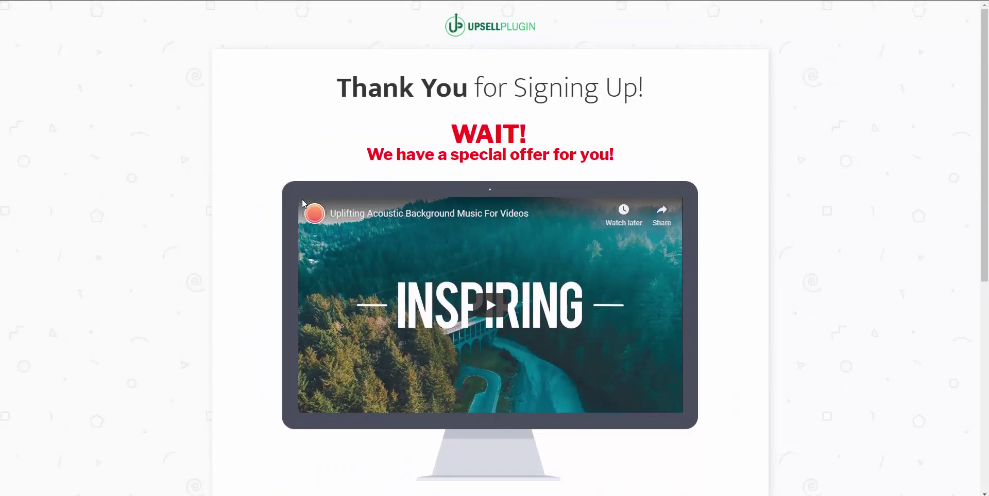
scroll(299, 237, "down", 3)
scroll(296, 269, "down", 5)
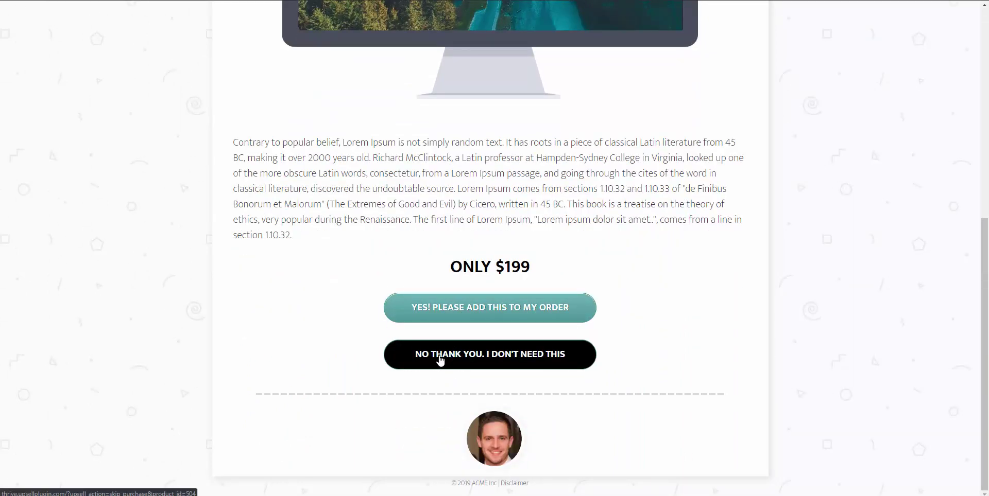
left_click(474, 319)
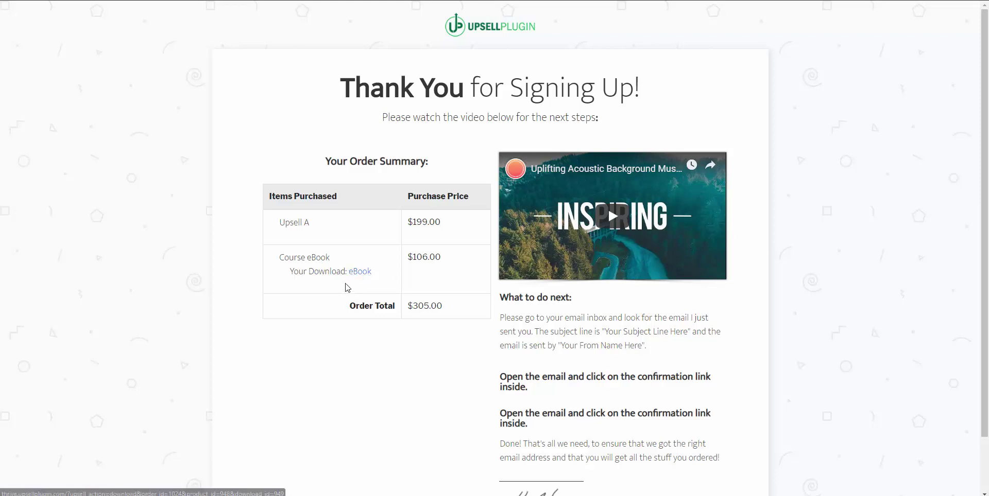
left_click(360, 272)
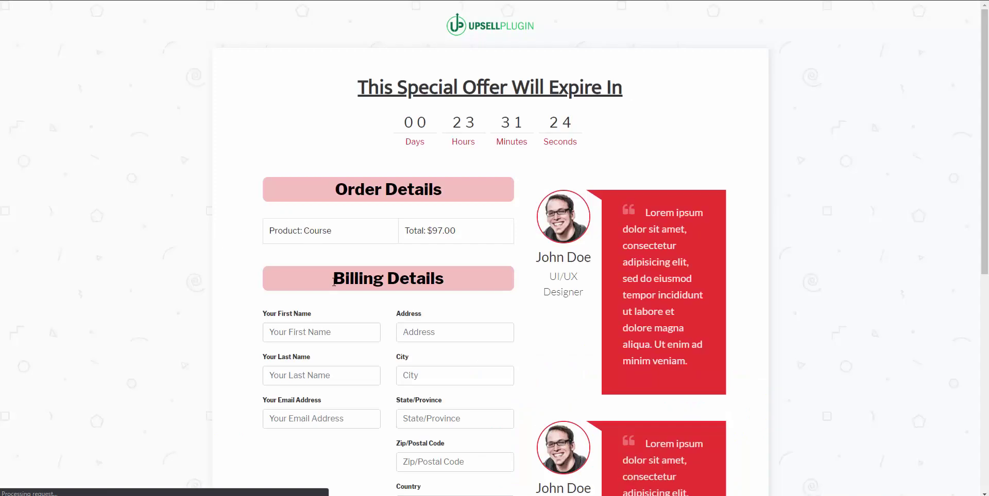
Step: Enter the buyer's first name, last name and e-mail address again
scroll(333, 282, "down", 2)
left_click(307, 230)
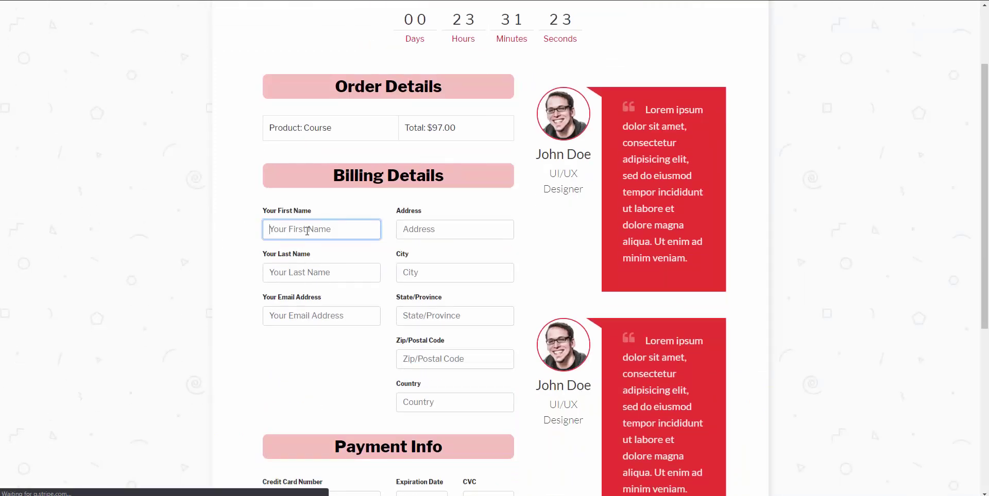
key("Tab")
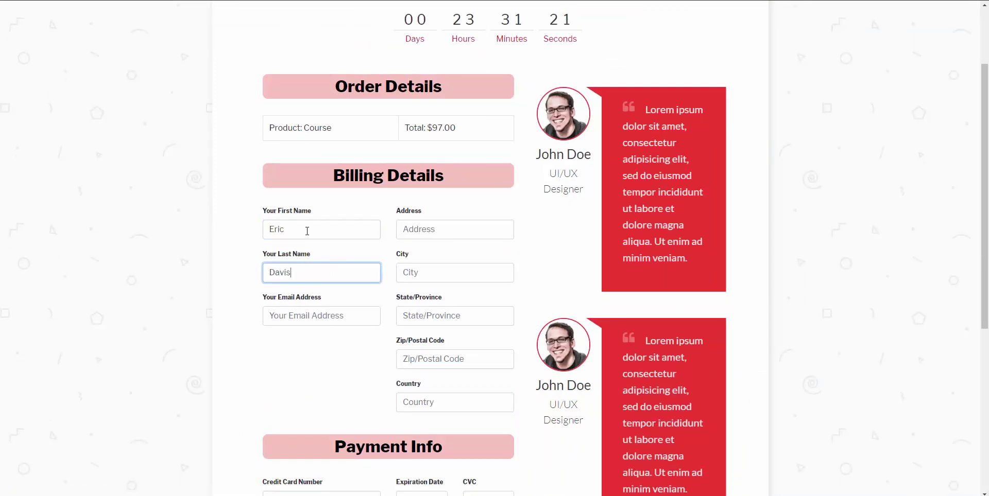
key("Tab")
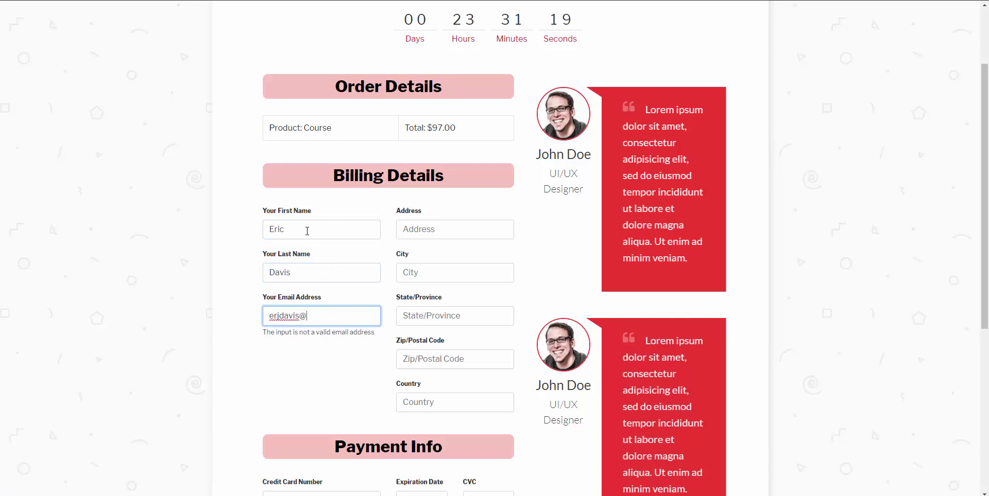
Step: Fill in the street address, city, postal code and country fields
key("Tab")
type("123")
key("Tab")
type("P")
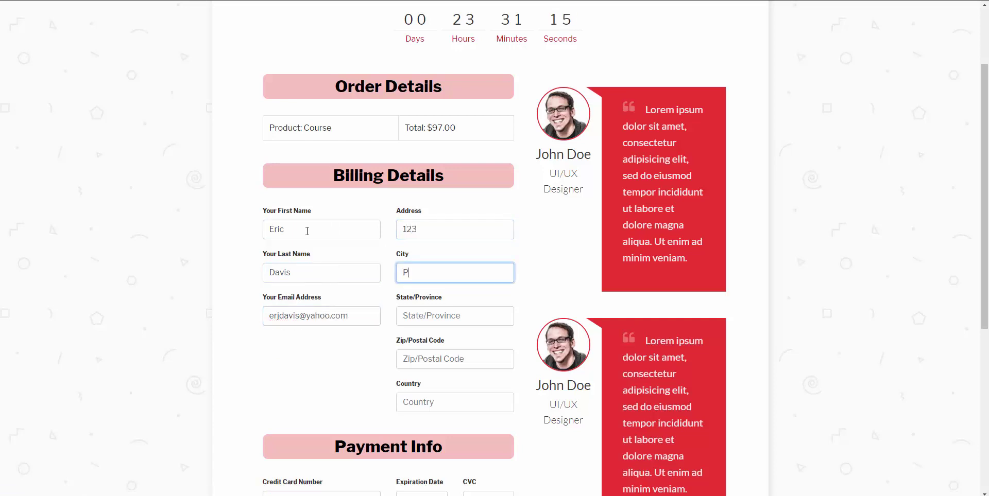
type("A")
key("Tab")
type("PA")
key("Tab")
type("1")
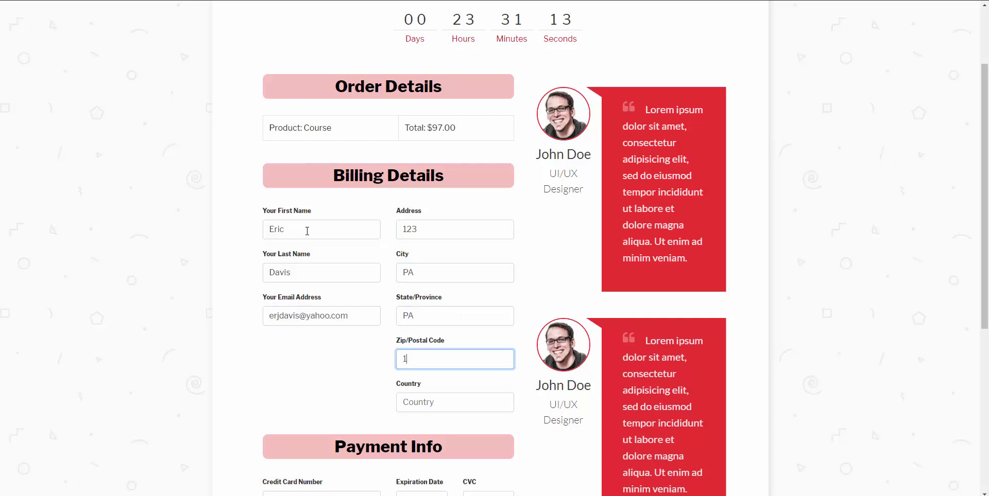
type("9001")
key("Tab")
type("USA")
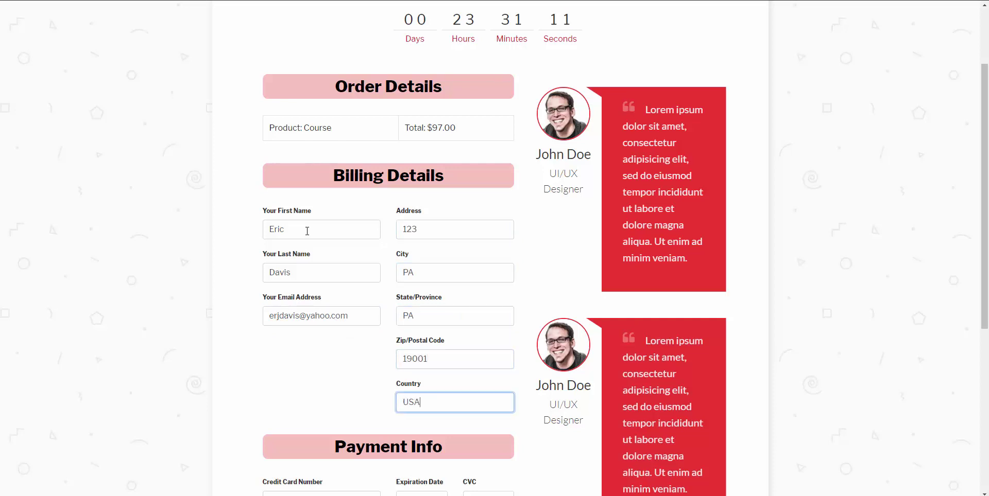
Step: Enter the test card details, fixing a typo, and submit payment without the eBook
key("Tab")
scroll(297, 338, "down", 1)
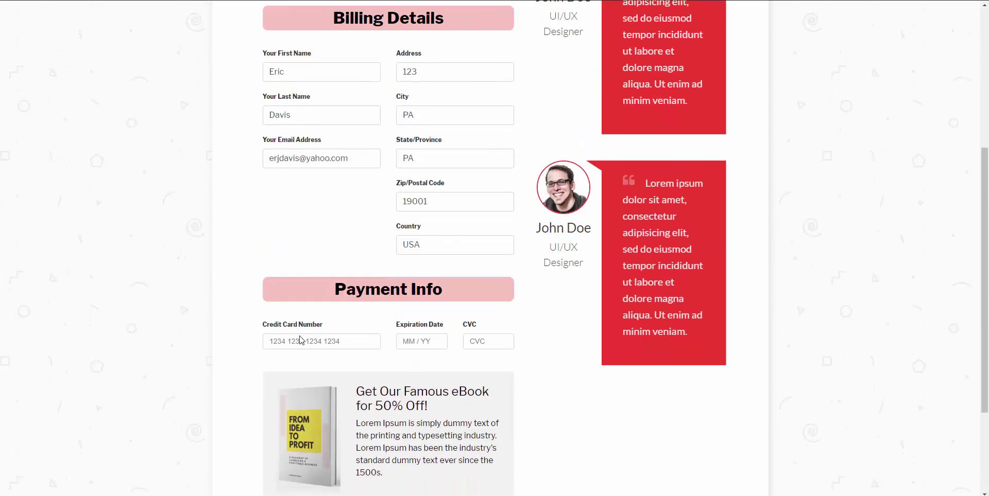
type("4242 4242 4244 2424")
key("BackSpace")
type("2")
type("01")
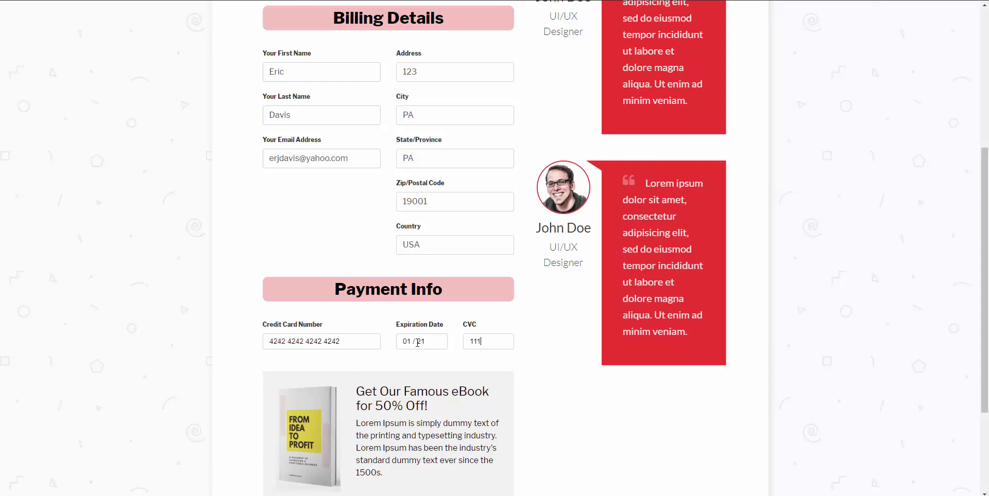
scroll(364, 324, "down", 3)
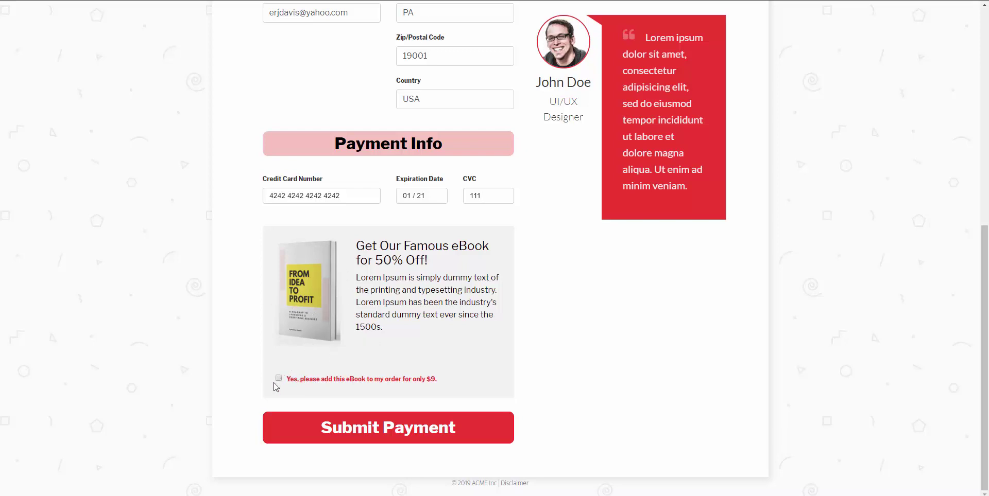
left_click(376, 425)
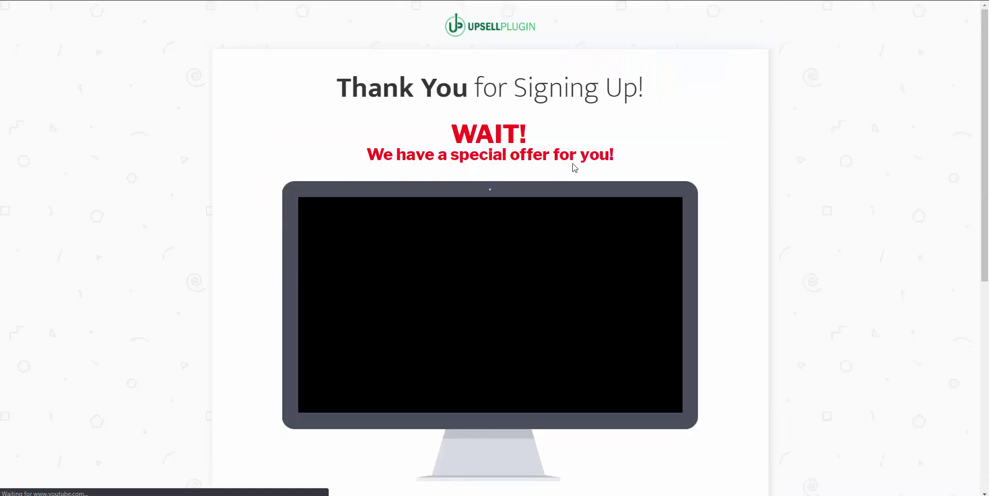
Step: Decline the $199 upsell offer to reach the $49 Mini-Coaching page
scroll(375, 283, "down", 7)
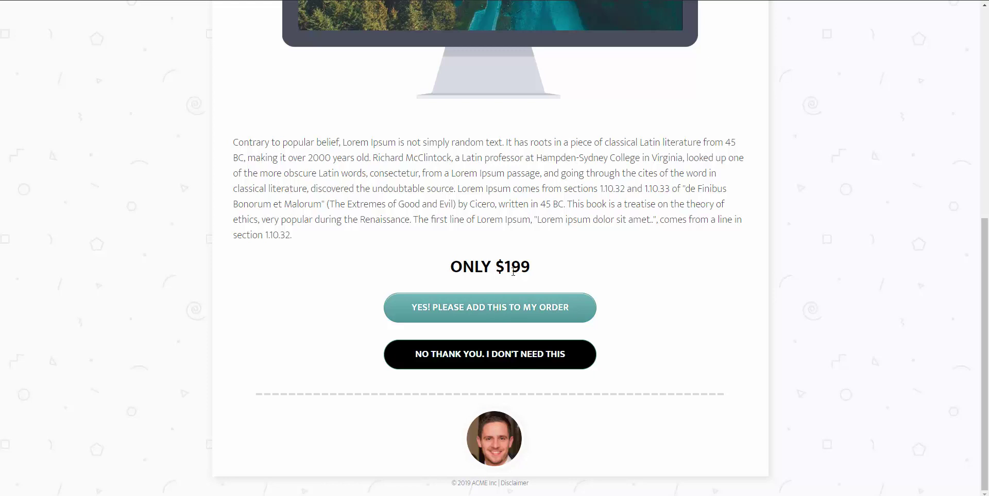
left_click(483, 364)
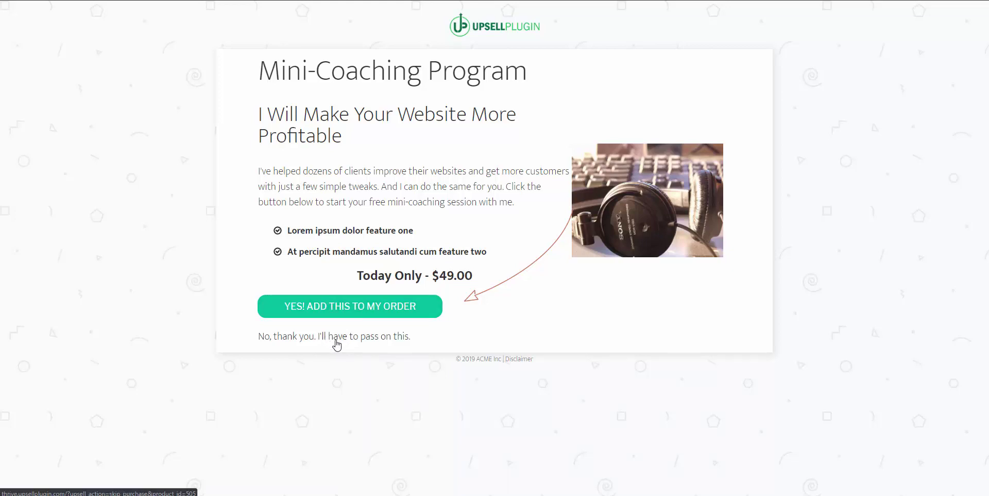
Step: Accept the $49 Mini-Coaching Program with 'YES! ADD THIS TO MY ORDER'
left_click(363, 310)
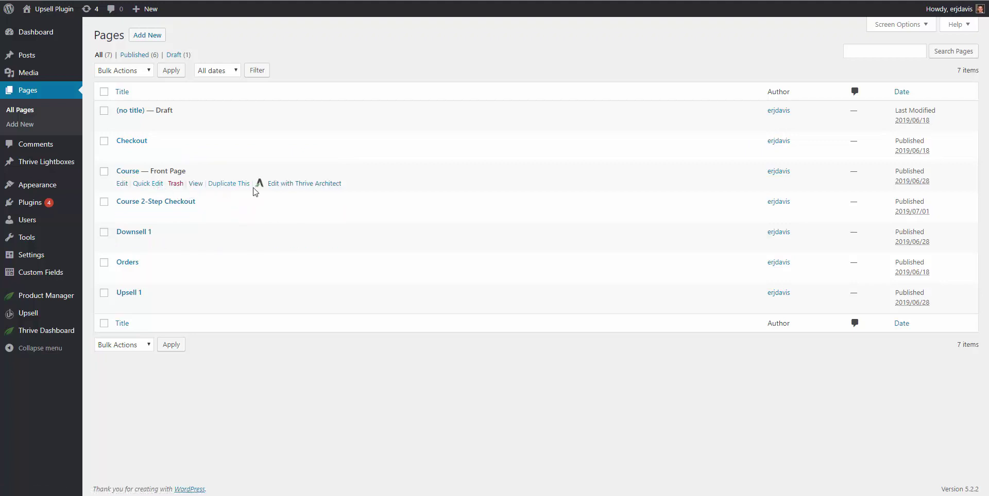
Step: Open Course — Front Page in Thrive Architect in a new tab, then edit the Course product
right_click(283, 190)
left_click(305, 197)
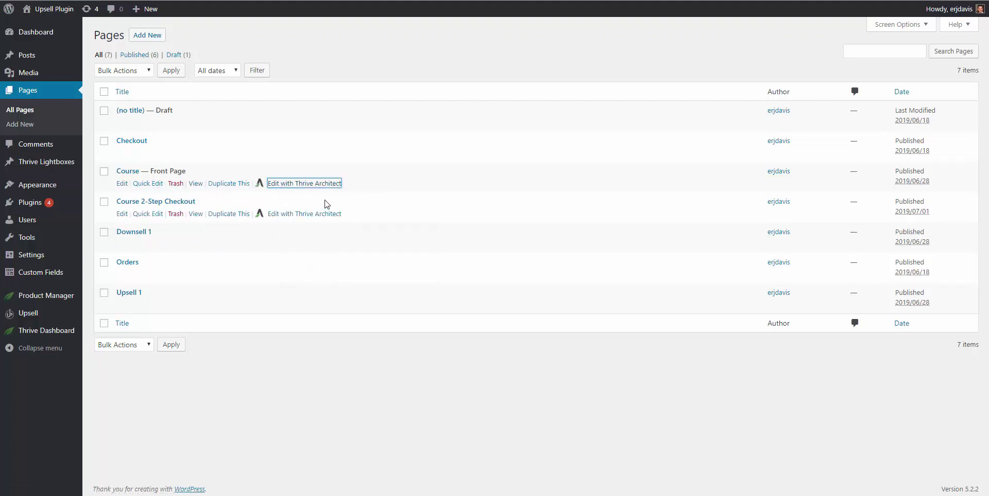
key("ctrl+Tab")
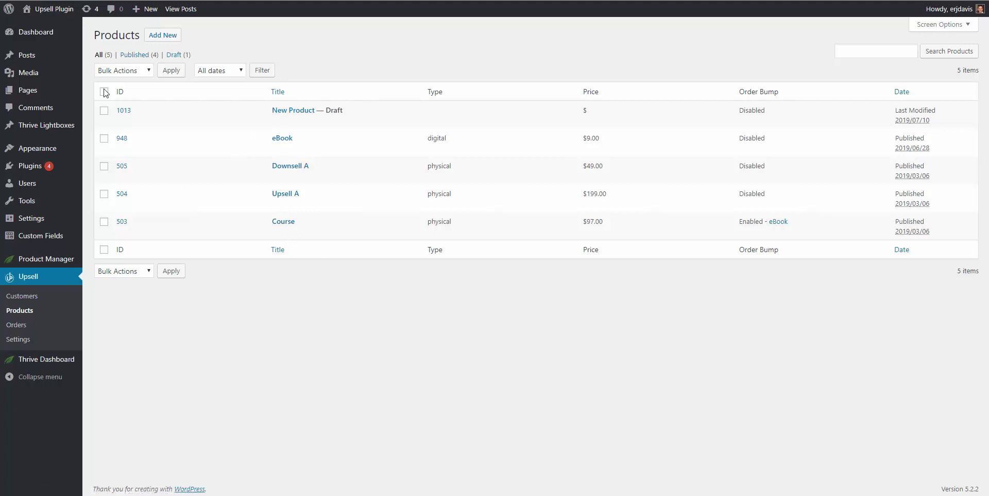
left_click(162, 39)
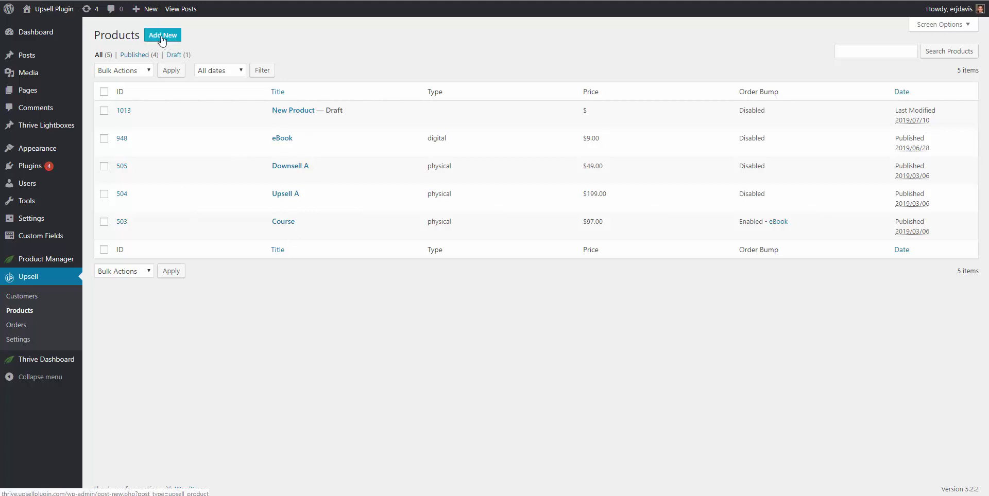
left_click(292, 223)
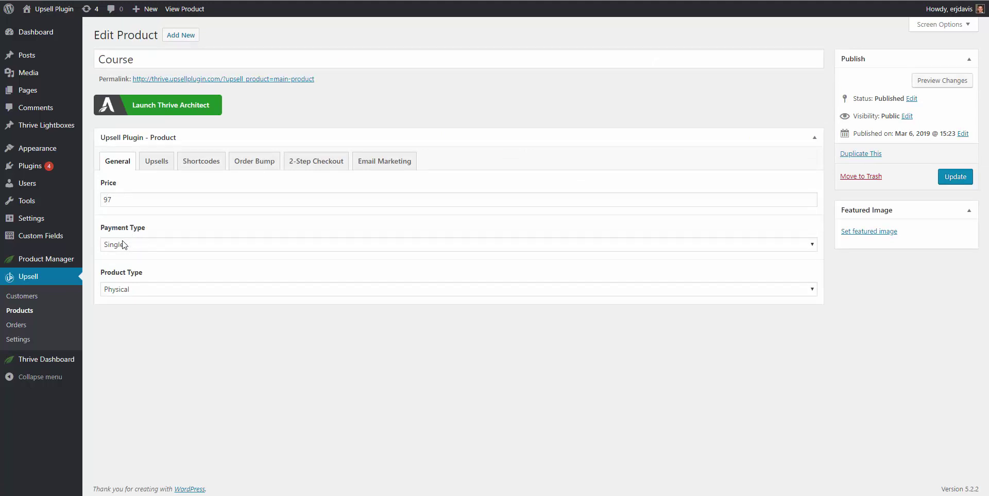
Step: Switch payment type to Subscription and back to Single, then pick Digital product type
left_click(123, 245)
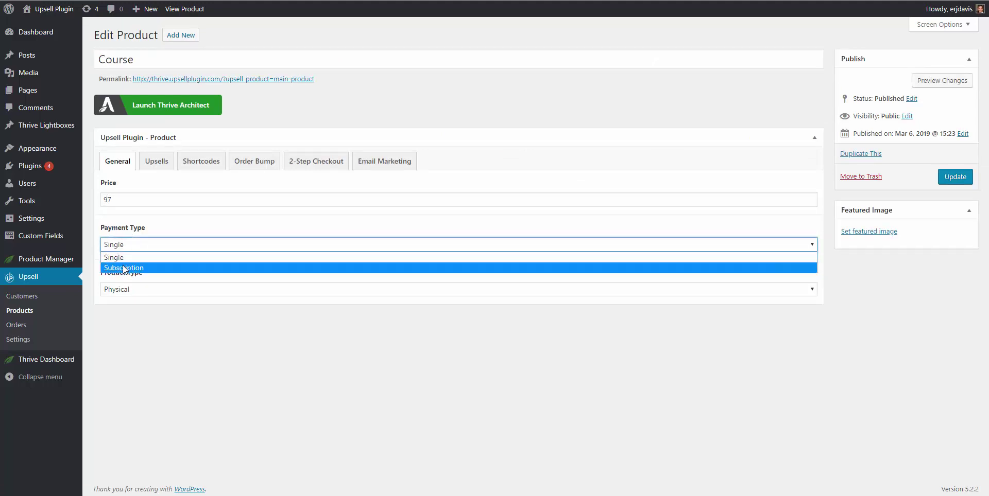
left_click(123, 267)
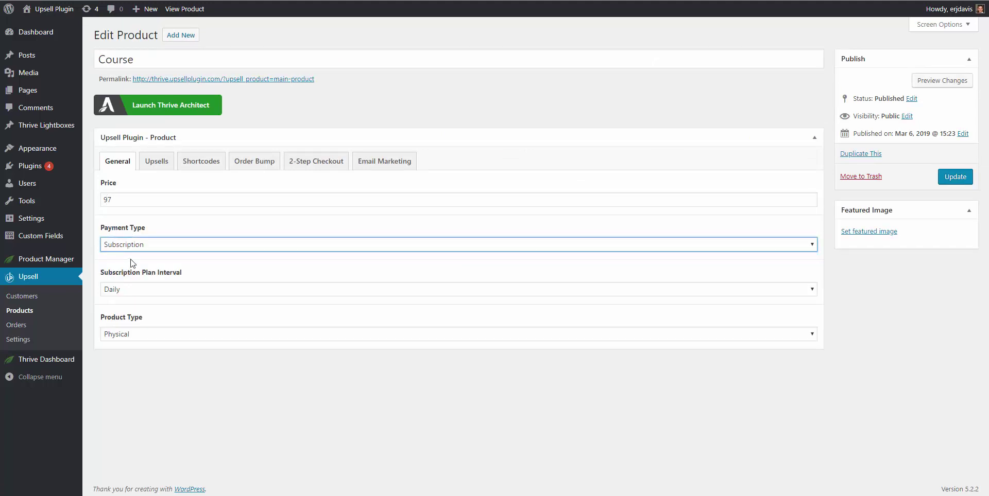
left_click(128, 291)
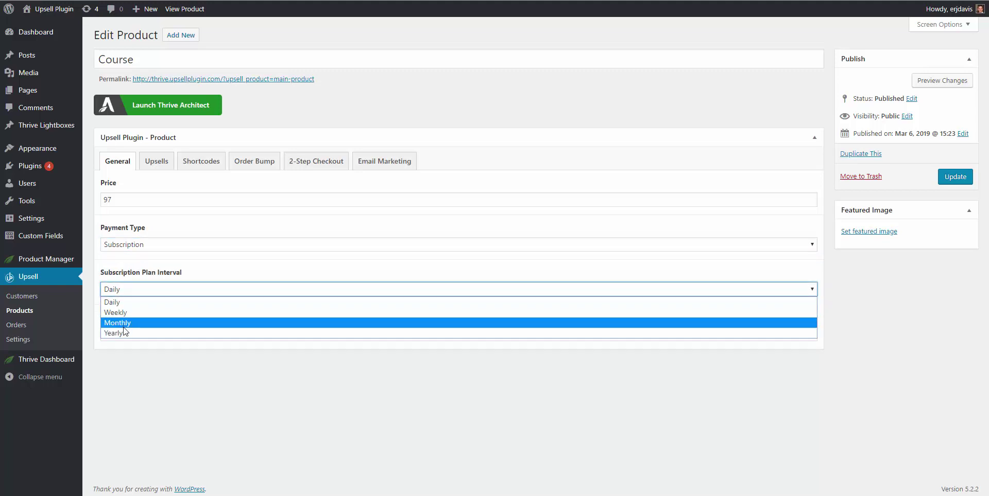
left_click(136, 277)
left_click(135, 247)
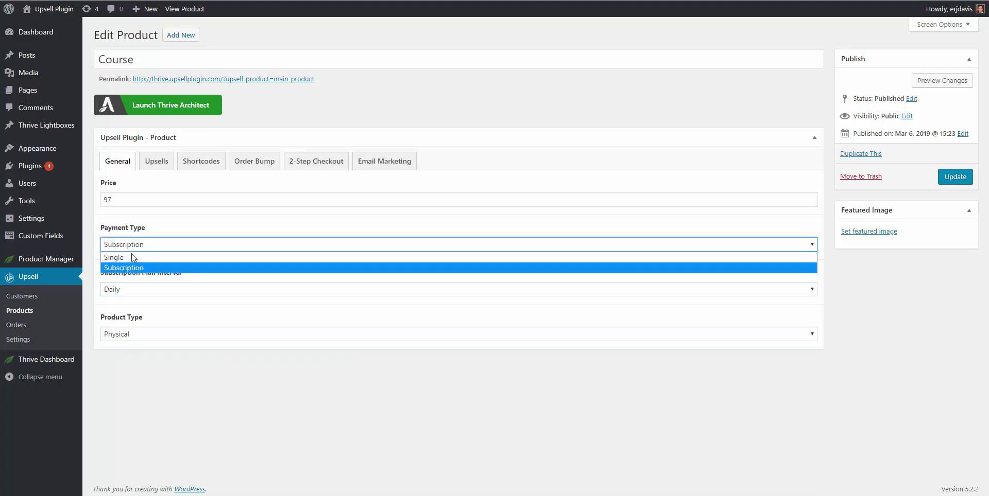
left_click(132, 259)
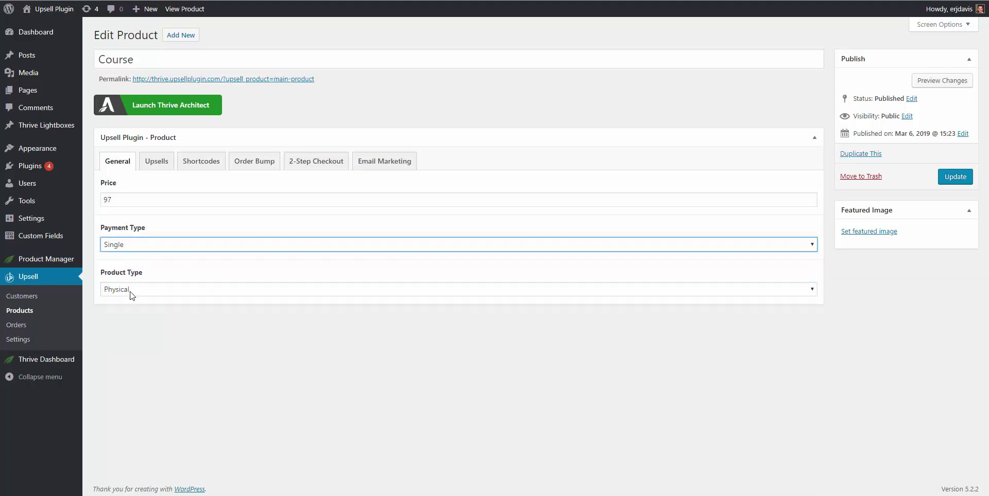
left_click(131, 290)
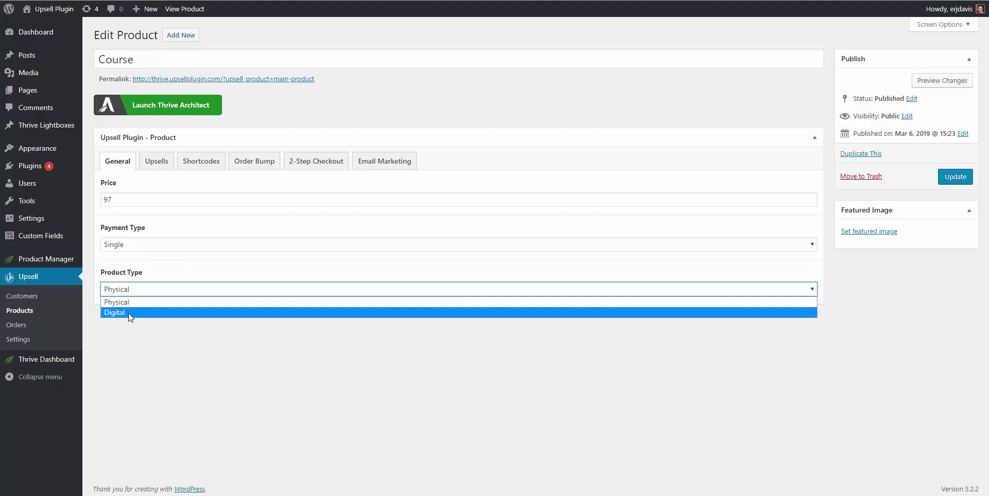
left_click(128, 313)
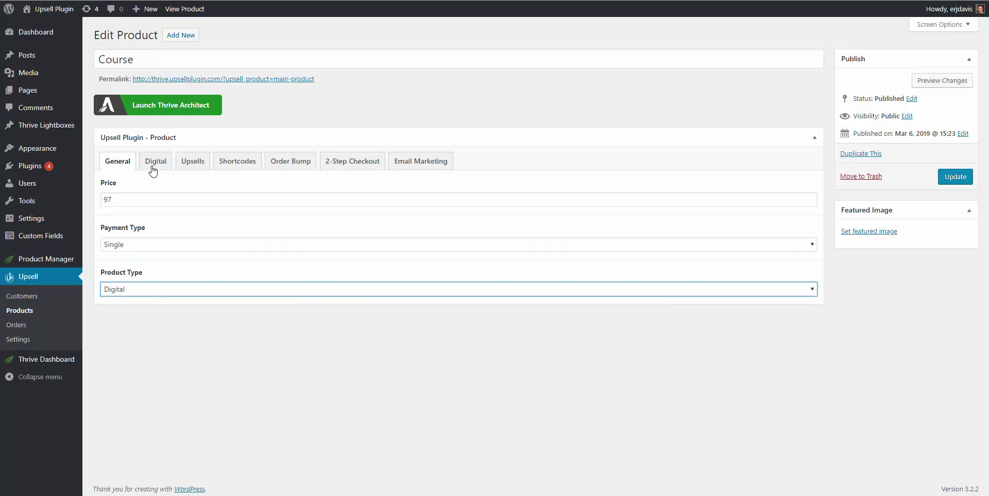
Step: Add a new file row under the Course's Digital files
left_click(154, 162)
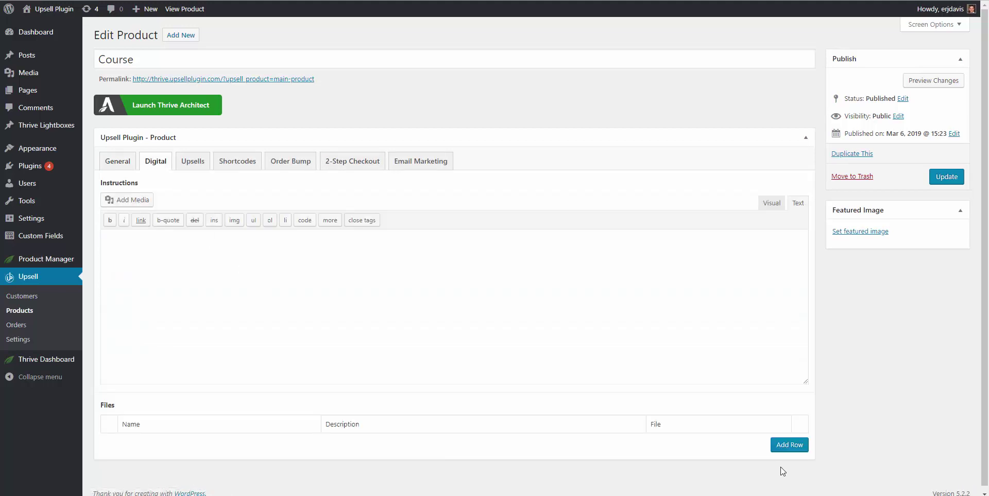
left_click(776, 451)
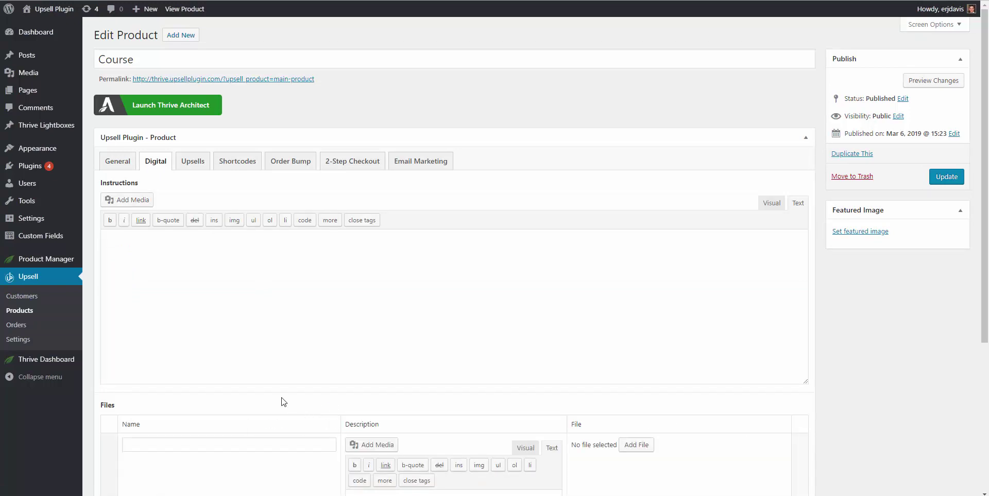
scroll(282, 402, "down", 3)
scroll(441, 300, "down", 2)
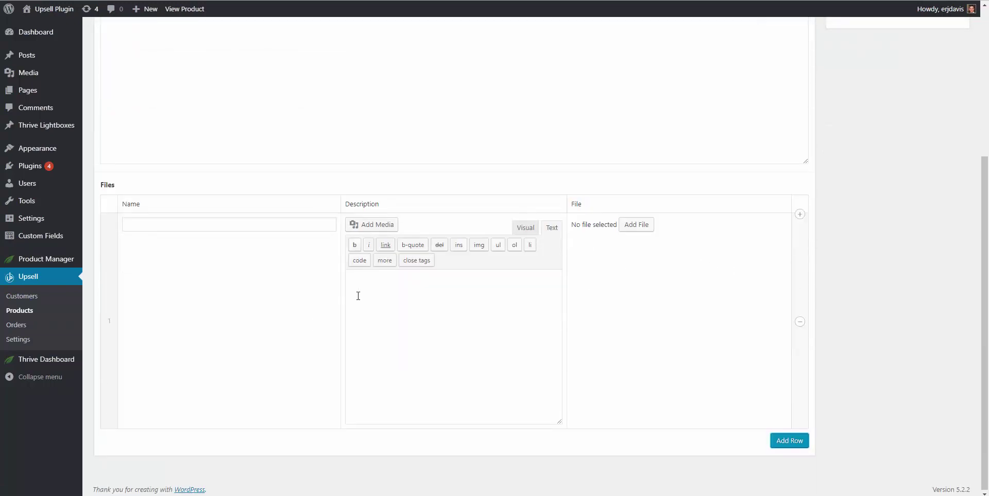
scroll(358, 294, "up", 5)
Step: Set the Course's product type back to Physical
left_click(123, 159)
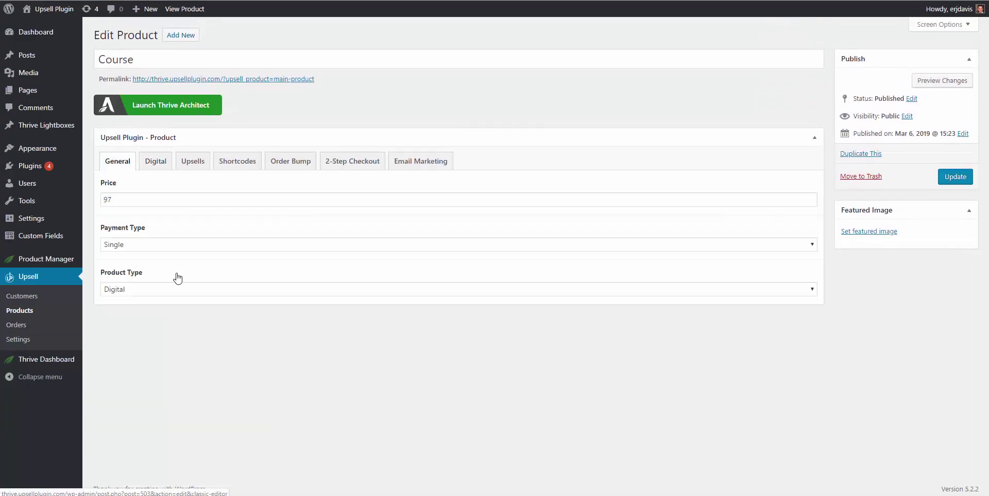
left_click(133, 288)
left_click(132, 299)
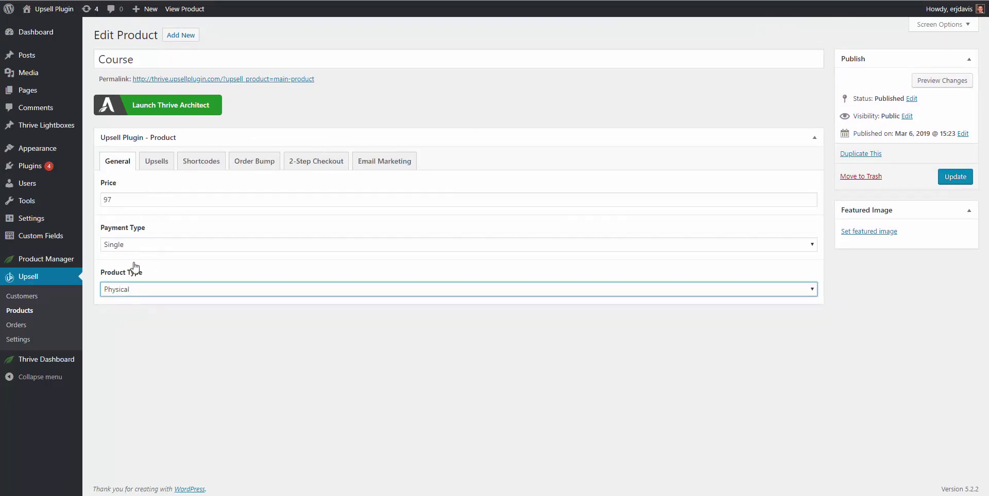
left_click(166, 170)
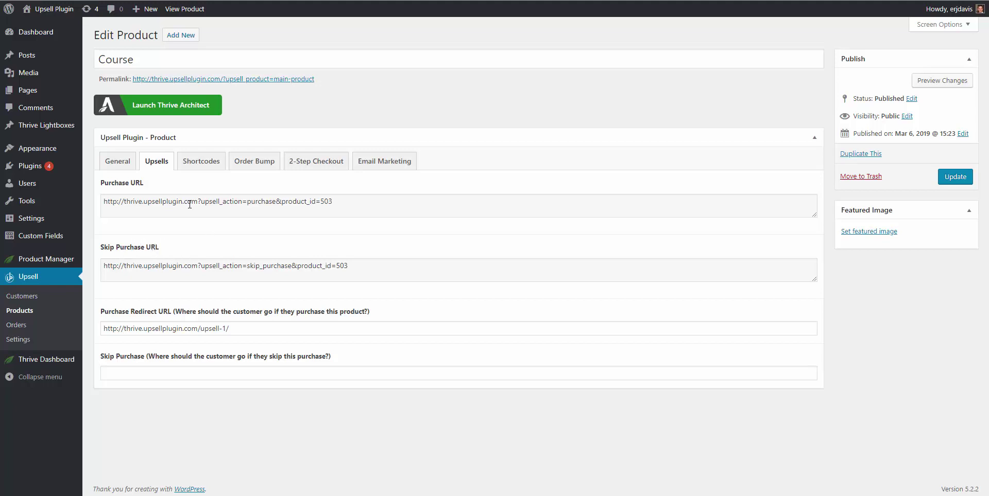
Step: Copy the Course product's Purchase URL from the Upsells settings
triple_click(190, 204)
right_click(189, 205)
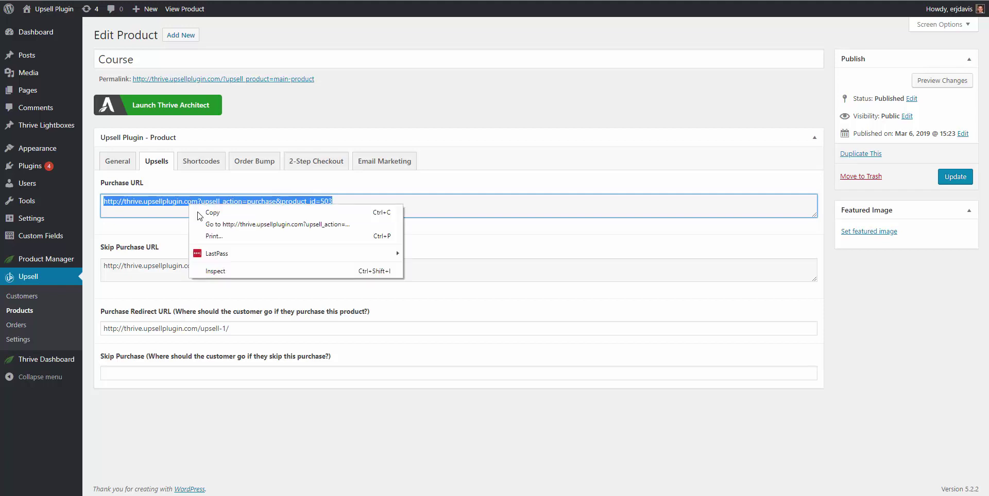
left_click(206, 212)
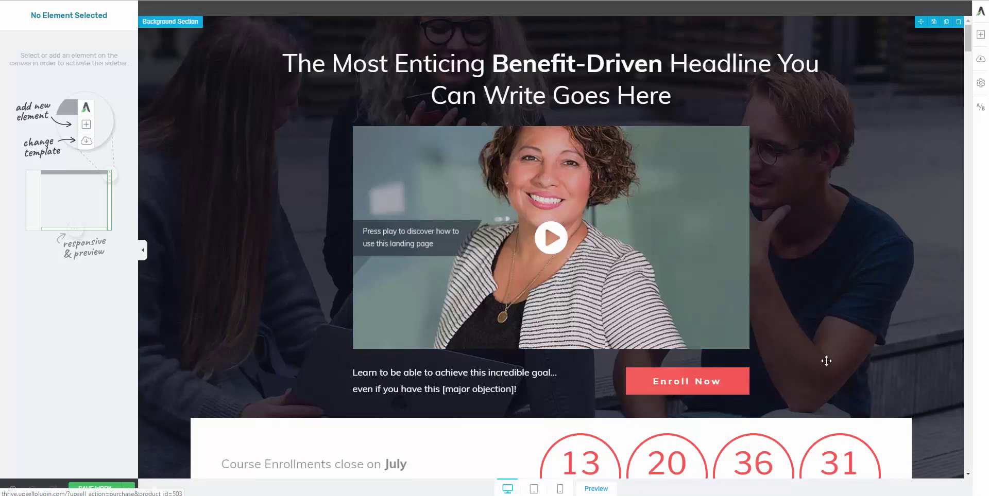
Step: Paste the product_id=503 purchase URL as the Enroll Now button link and save the page
scroll(825, 359, "down", 1)
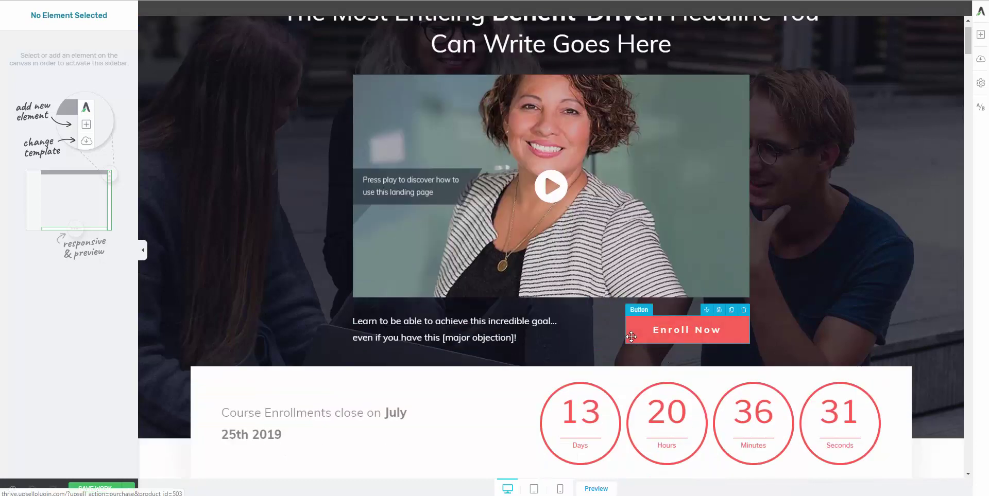
left_click(631, 337)
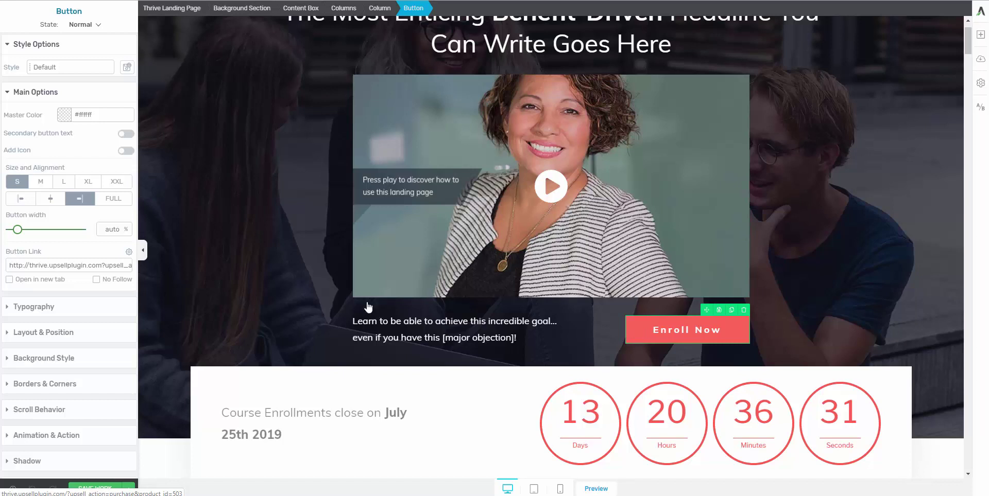
triple_click(6, 264)
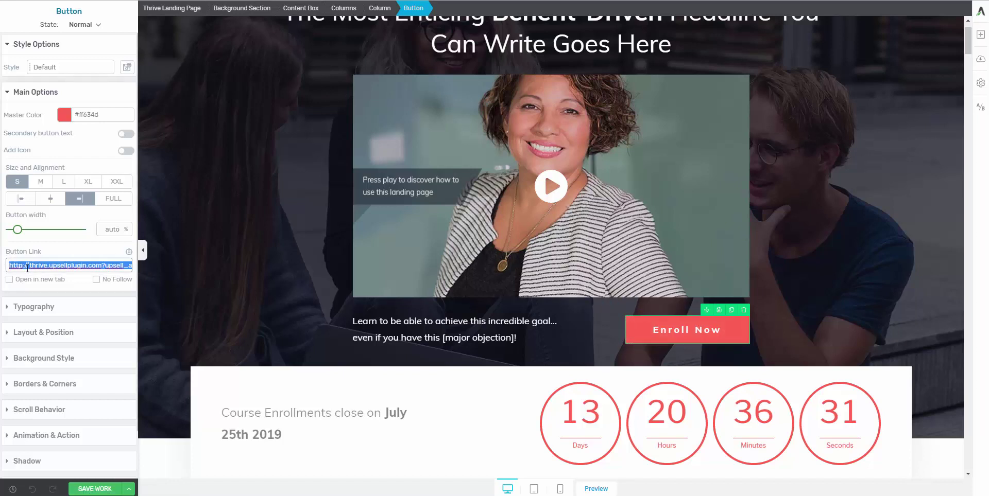
right_click(44, 264)
left_click(61, 317)
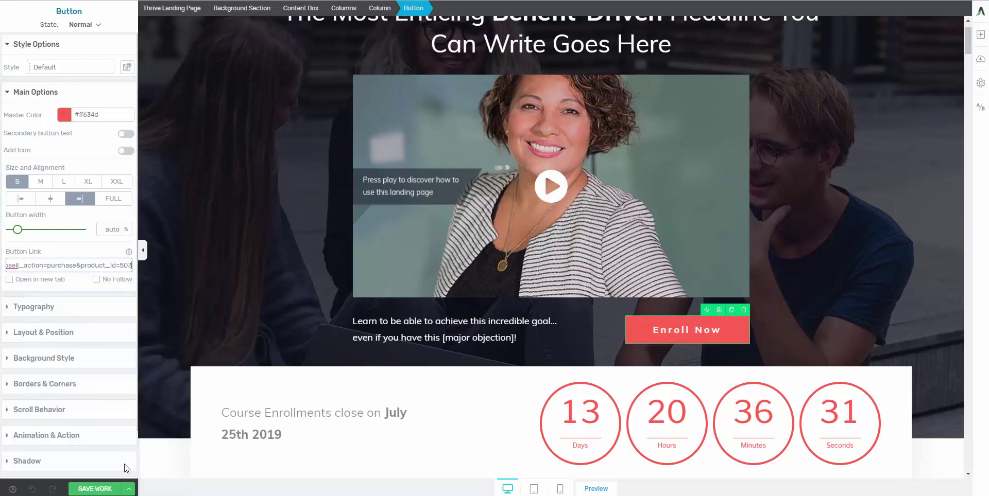
left_click(98, 488)
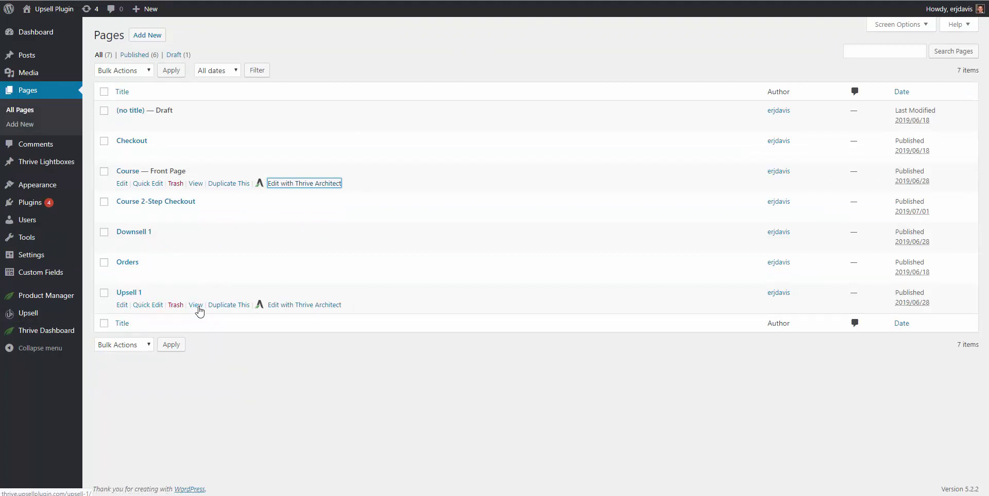
Step: Open the Upsell 1 page in a new tab to confirm it, then return to the Course product
right_click(196, 307)
left_click(542, 1)
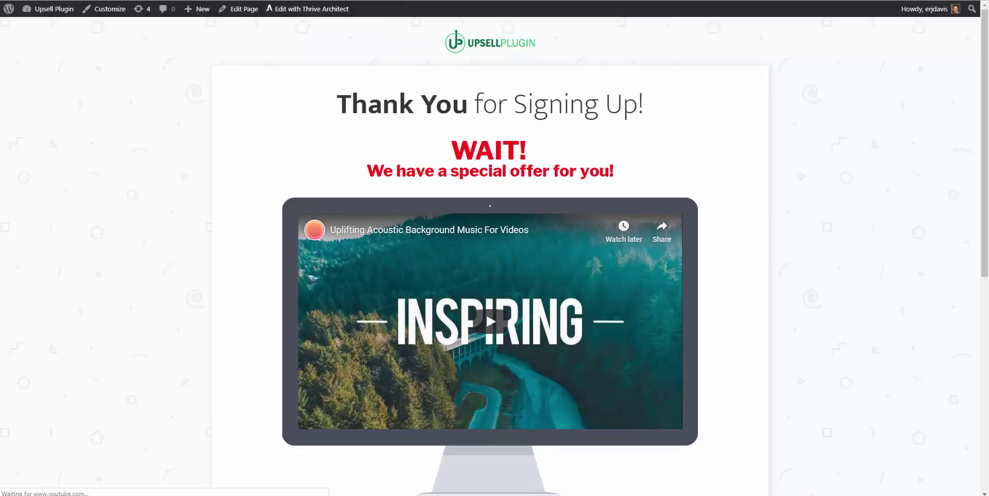
left_click(412, 1)
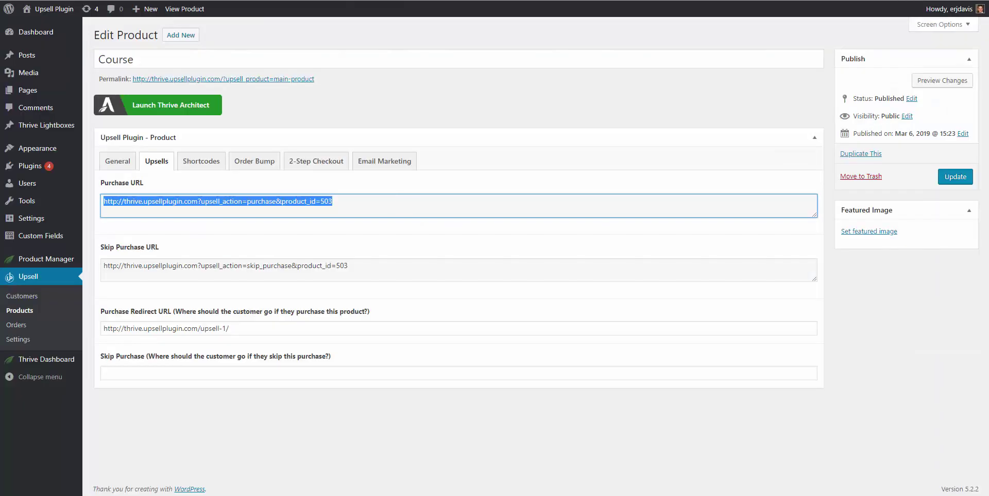
Step: Set the Purchase Redirect URL to the upsell-1 page and update the Course product
triple_click(154, 332)
key("ctrl+v")
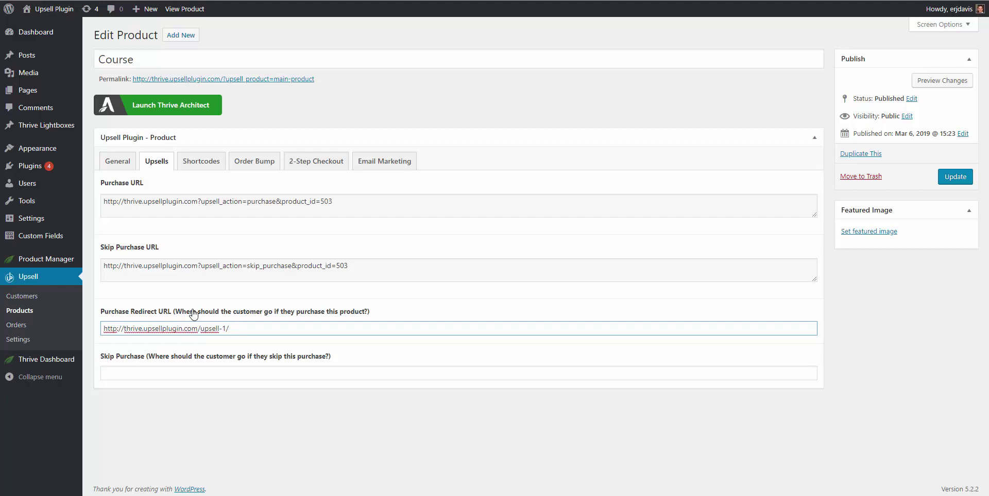
left_click(954, 177)
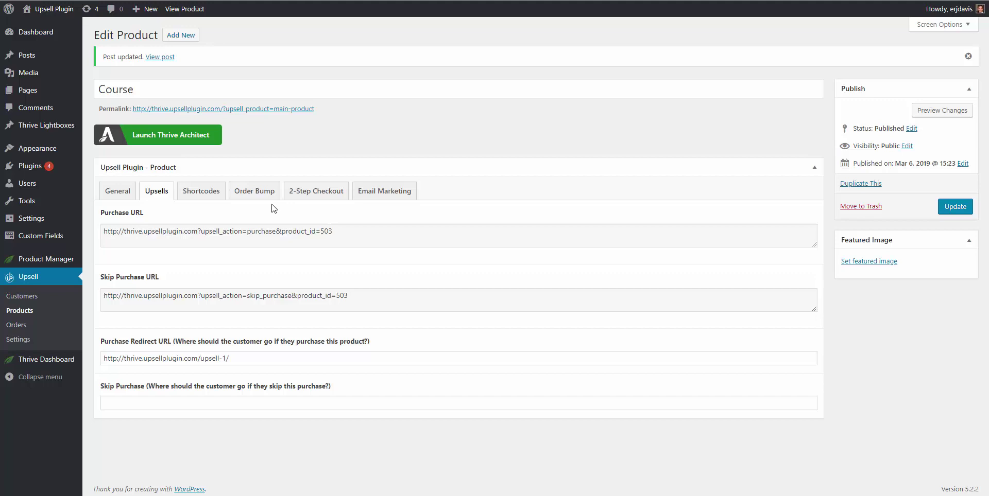
Step: Look through the Course product's 2-step checkout, shortcodes and order bump settings
left_click(304, 200)
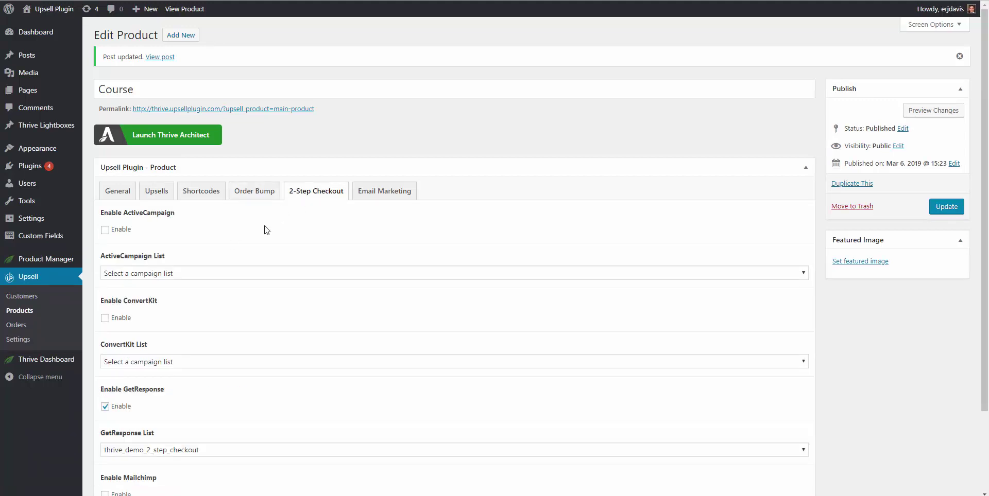
left_click(205, 195)
left_click(262, 196)
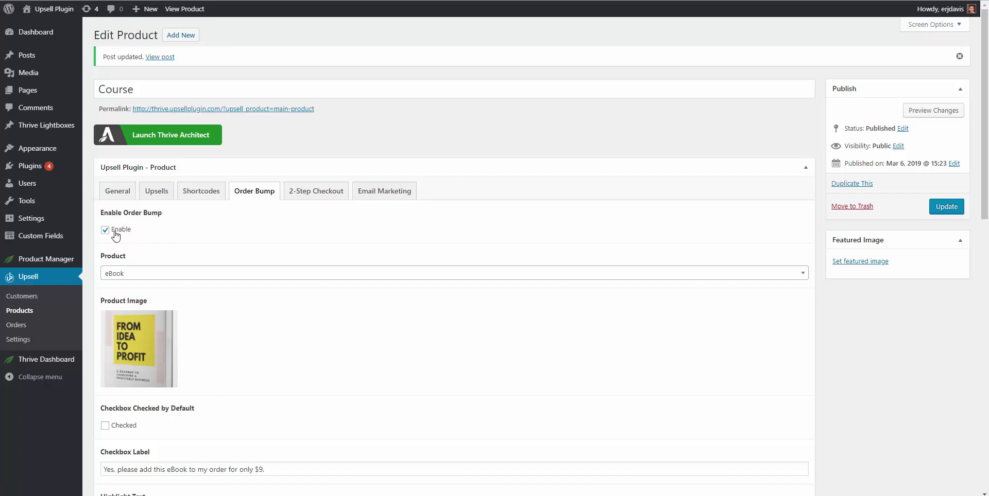
Step: Keep the order bump enabled with eBook as the product, and review its fields
scroll(115, 236, "down", 1)
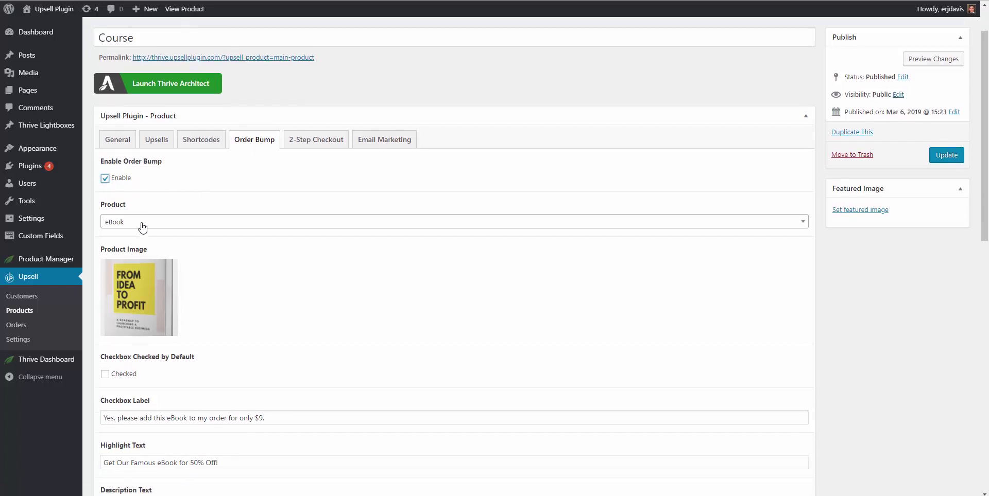
left_click(141, 222)
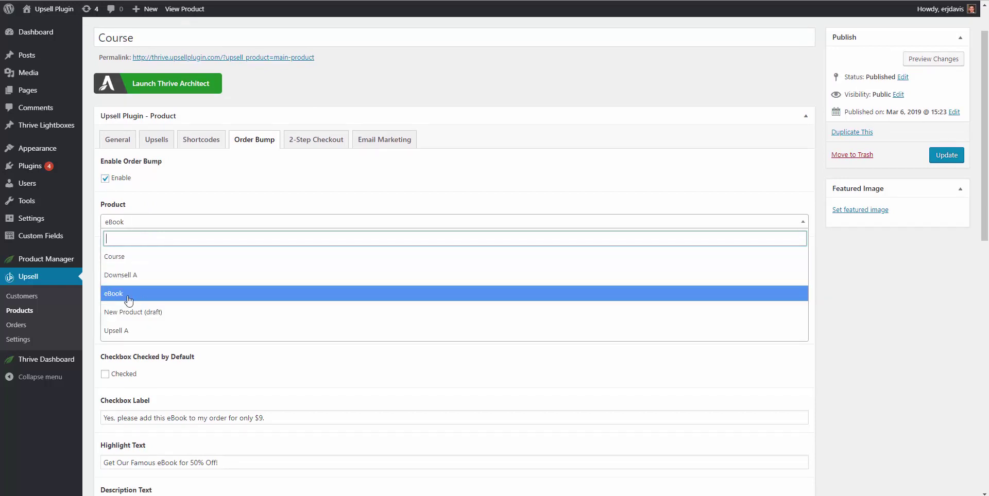
left_click(136, 294)
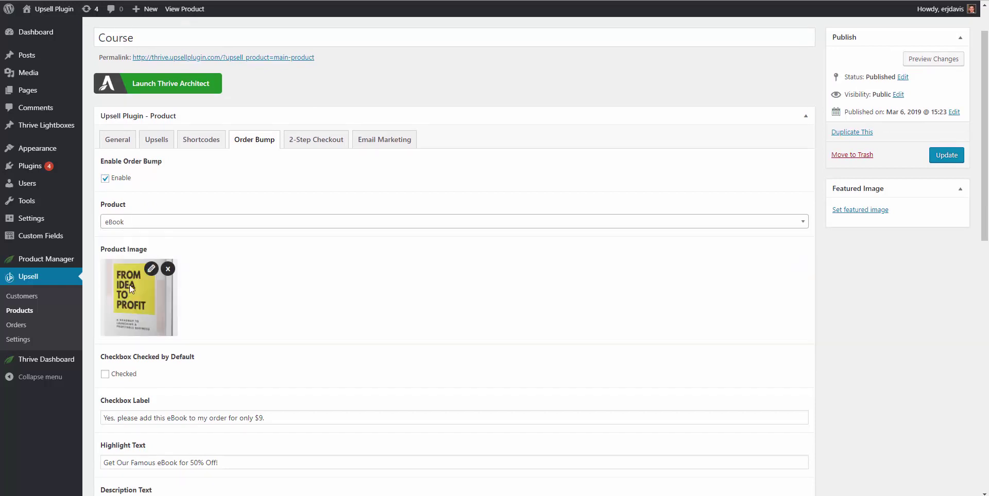
scroll(138, 261, "down", 5)
scroll(134, 174, "up", 2)
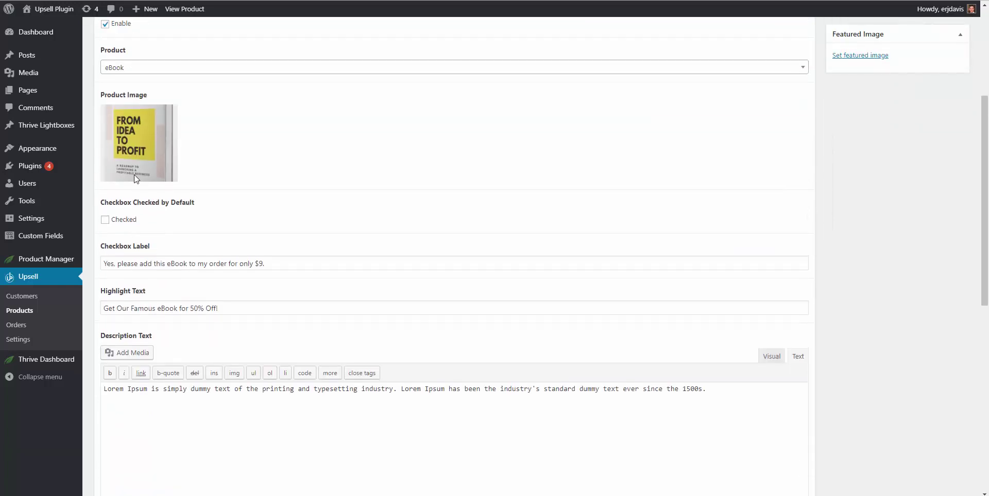
scroll(139, 206, "up", 1)
scroll(141, 247, "down", 8)
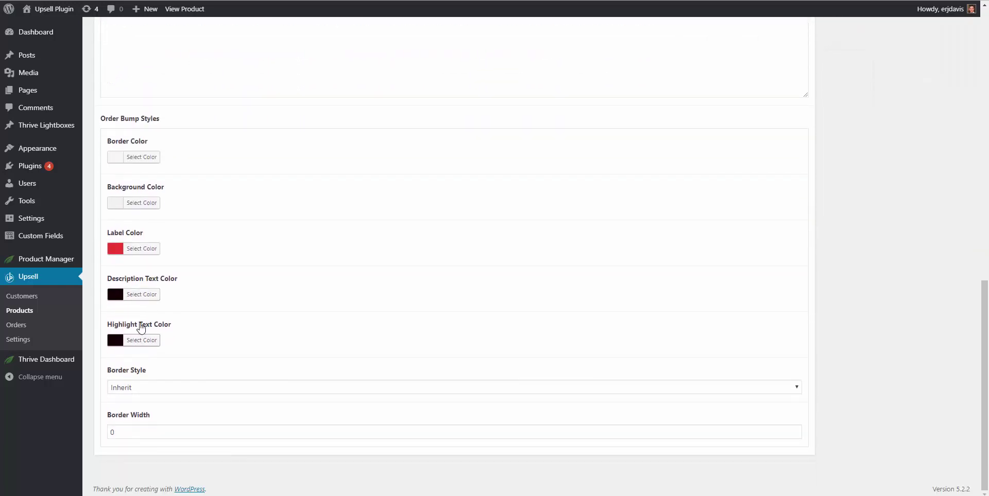
scroll(140, 319, "up", 6)
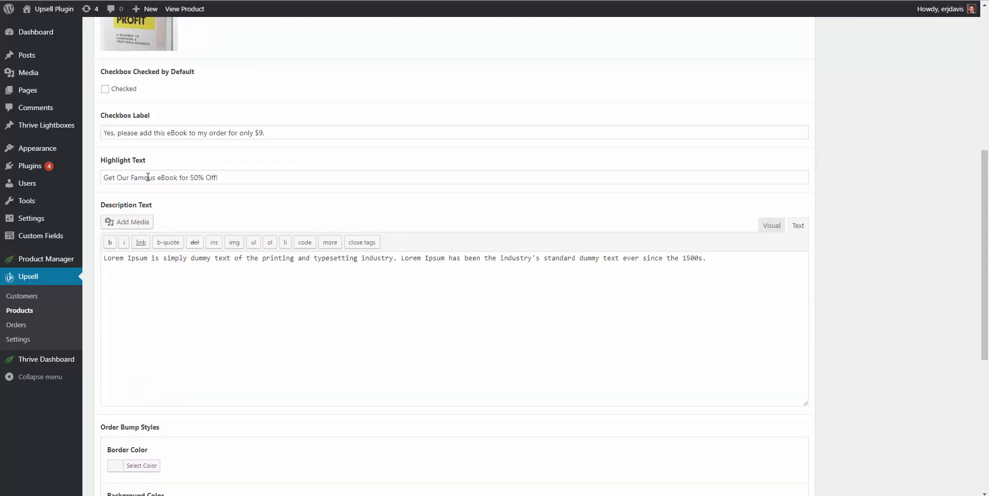
scroll(149, 180, "up", 1)
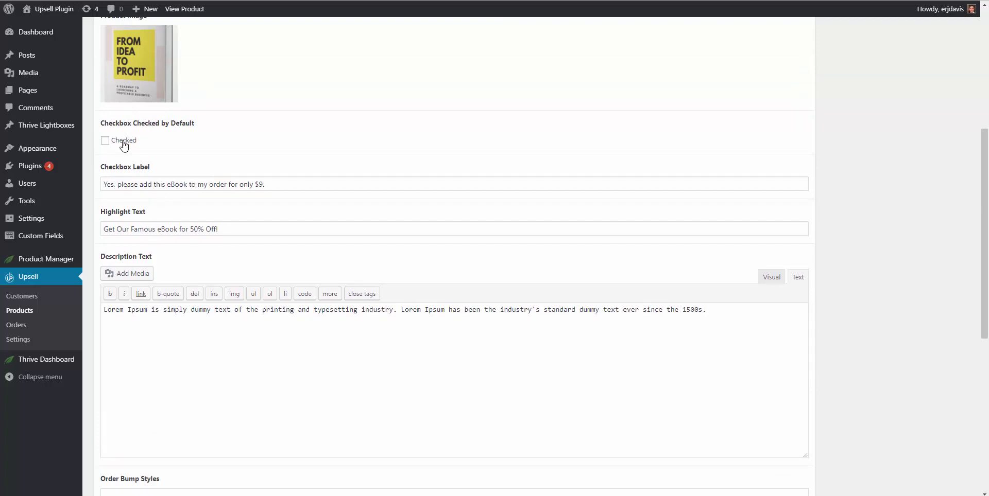
scroll(291, 143, "up", 5)
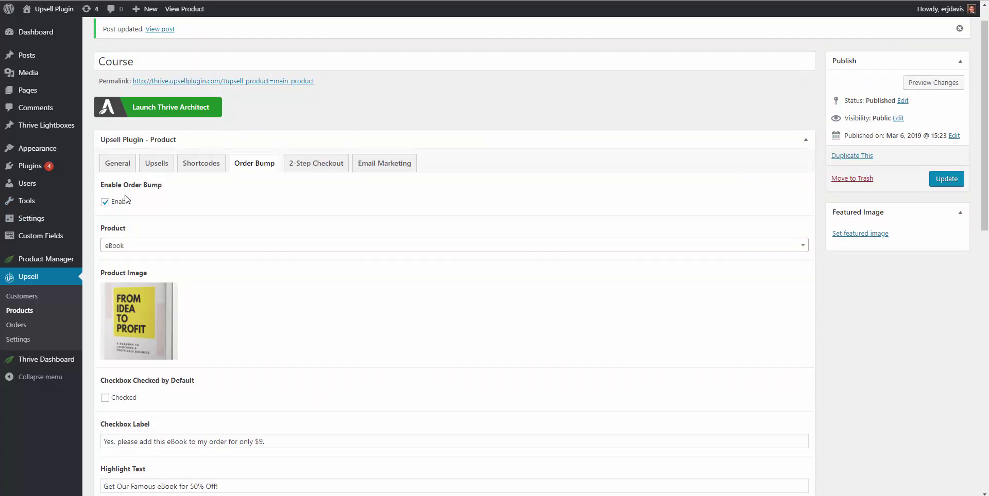
Step: Show the Email Marketing settings and keep thrive_demo_product as the GetResponse list
left_click(373, 171)
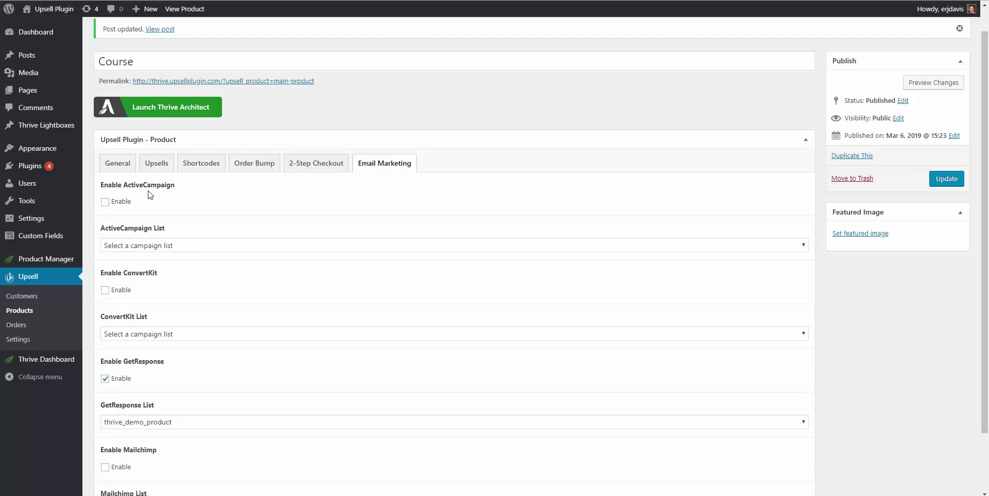
scroll(150, 273, "down", 2)
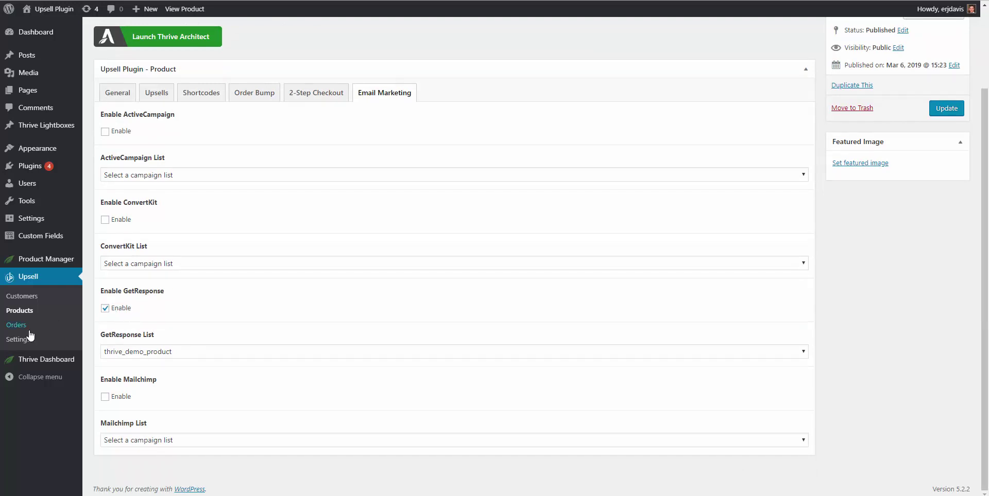
left_click(161, 355)
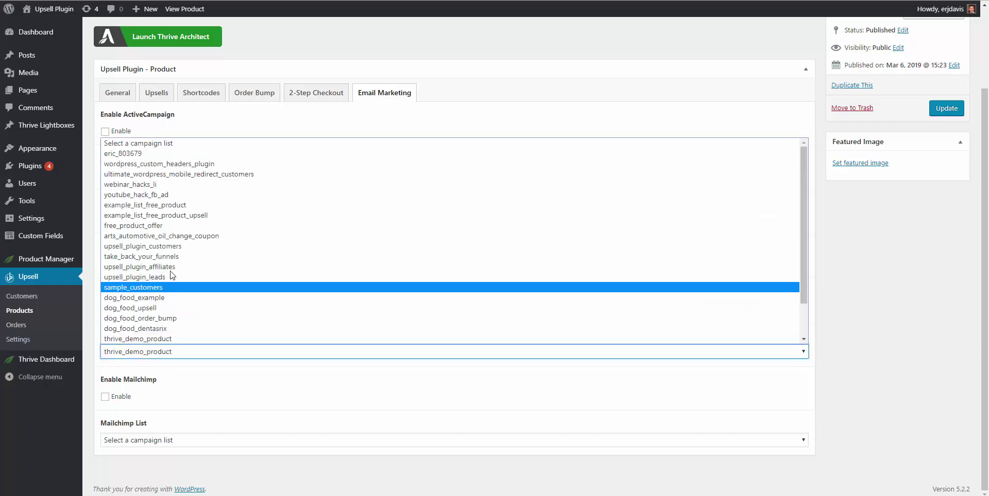
scroll(162, 298, "down", 2)
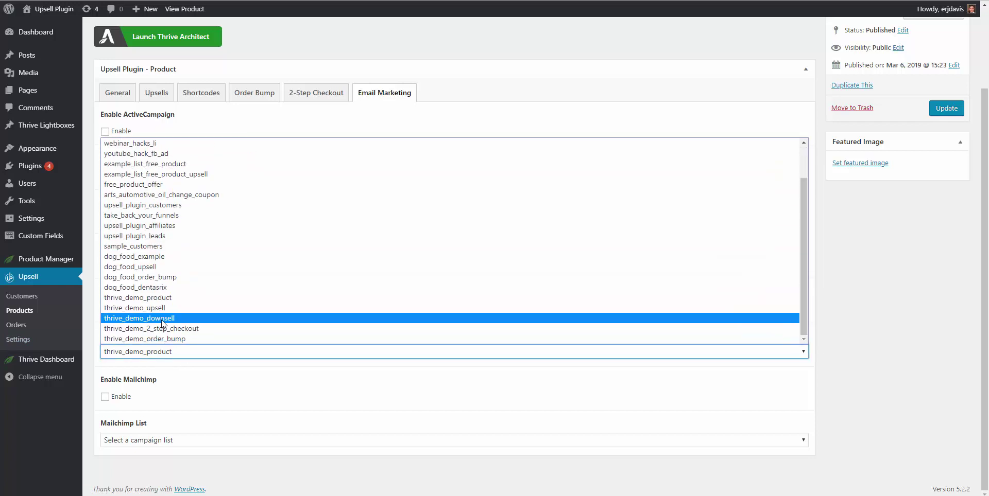
scroll(173, 257, "up", 3)
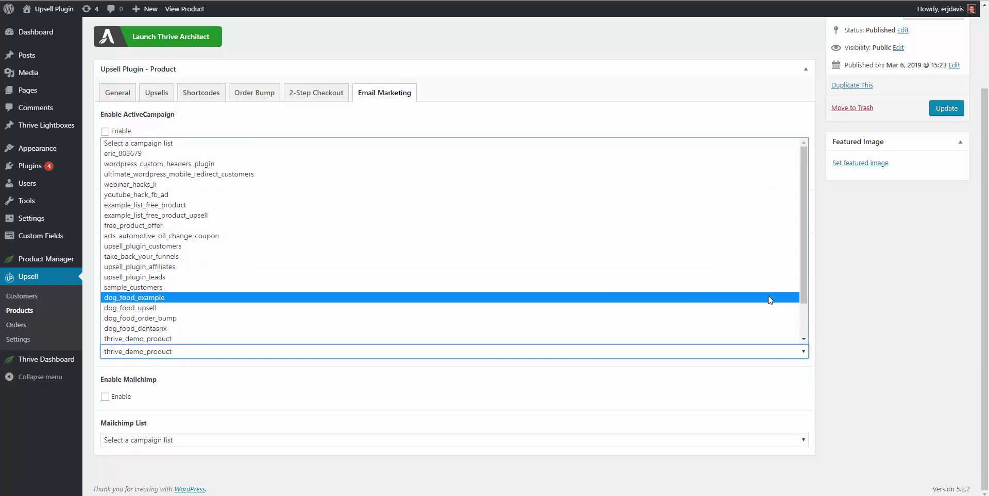
left_click(859, 298)
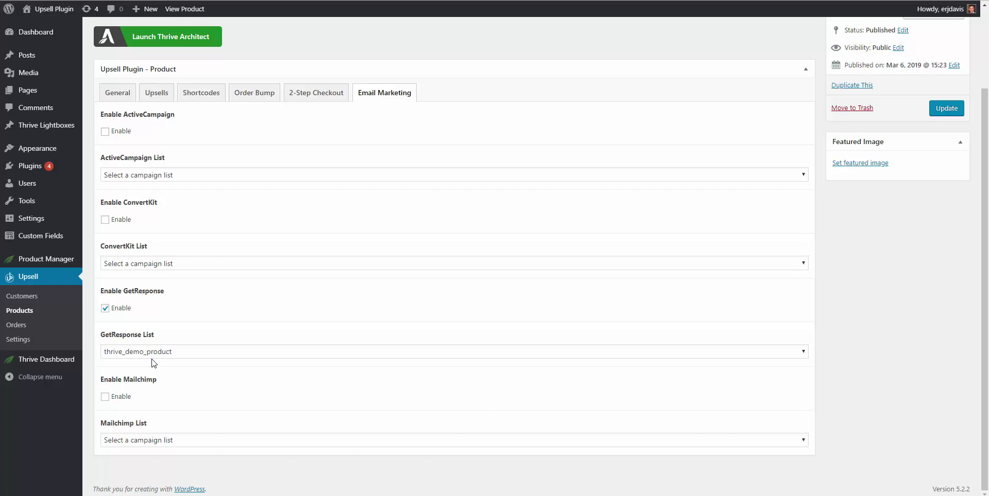
Step: Update the Course product, open Upsell 1 in Thrive Architect, then go to Upsell > Products
scroll(358, 234, "up", 2)
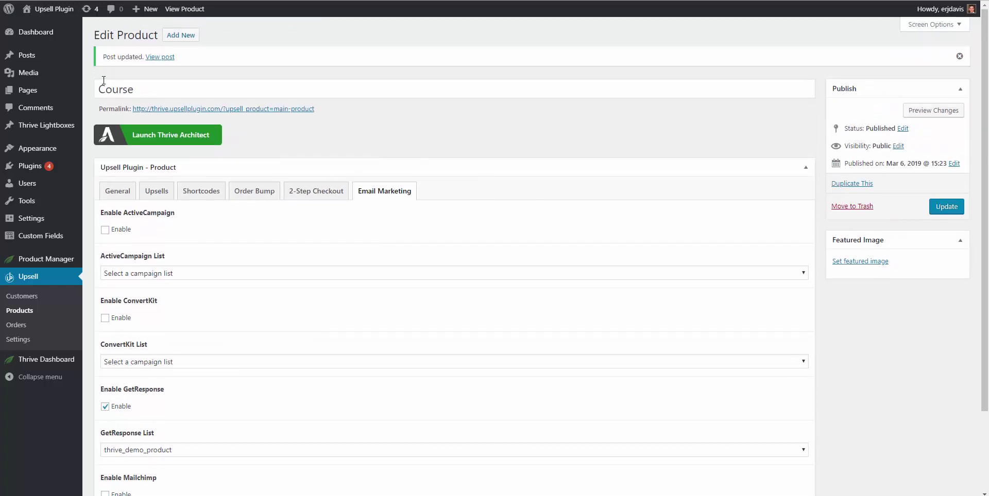
left_click(946, 208)
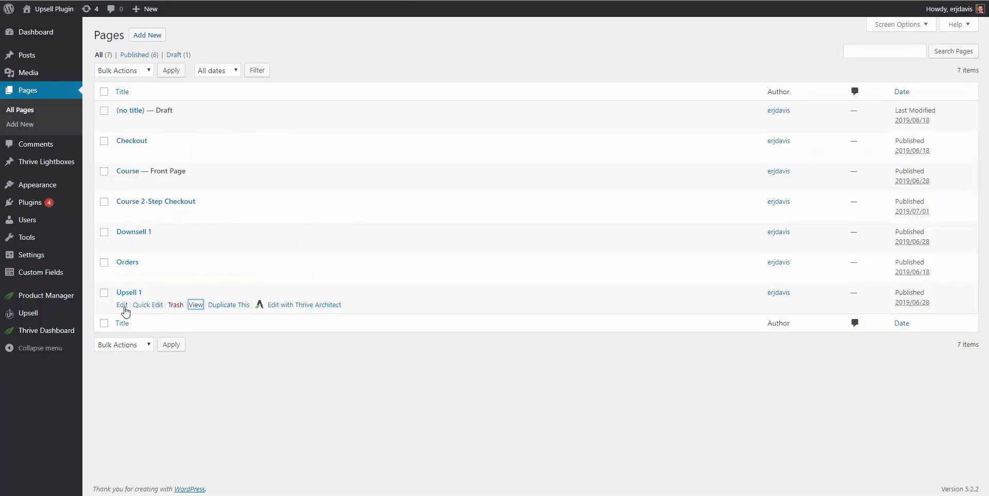
right_click(123, 308)
left_click(154, 313)
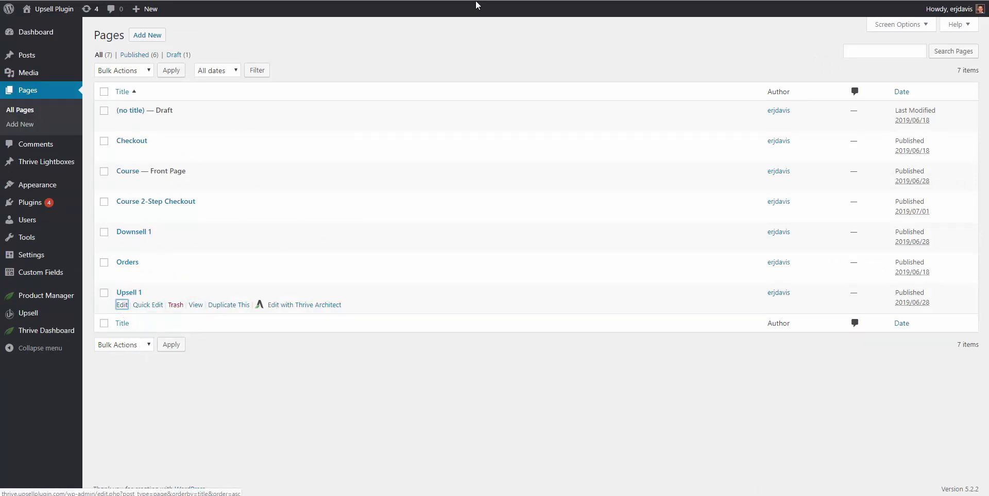
left_click(304, 305)
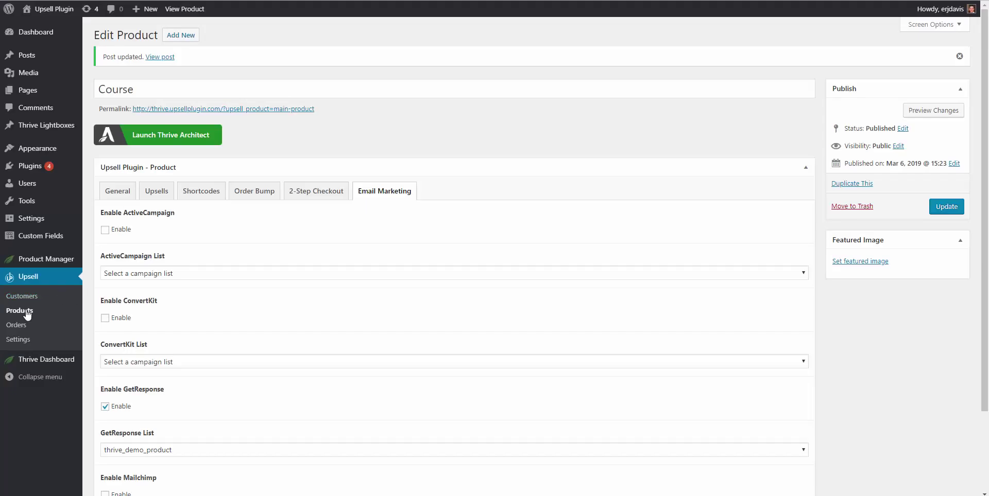
left_click(26, 313)
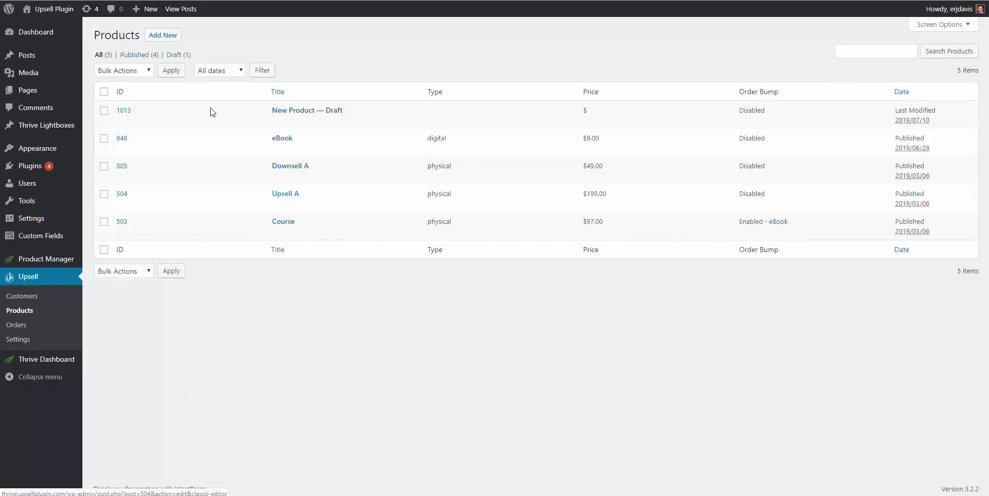
Step: Open Upsell A and show its Upsells settings with the purchase and skip purchase URLs
left_click(278, 195)
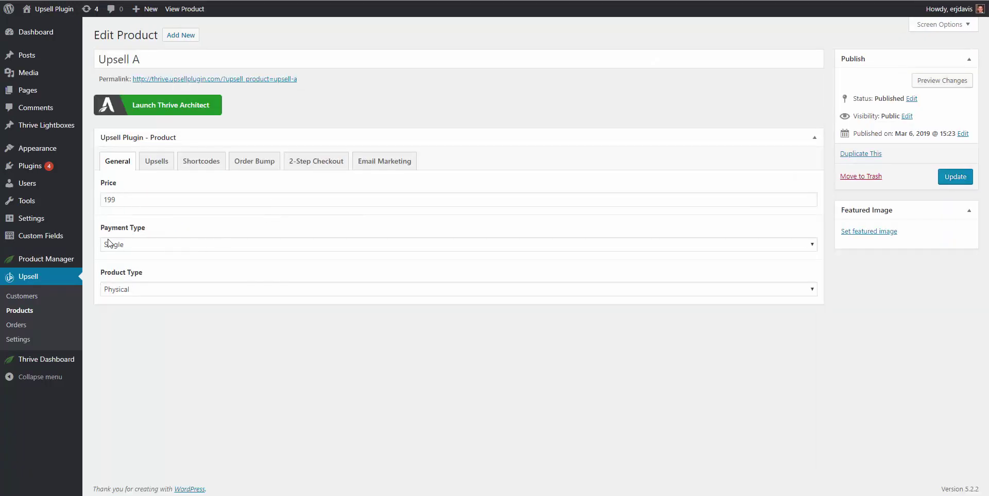
left_click(154, 163)
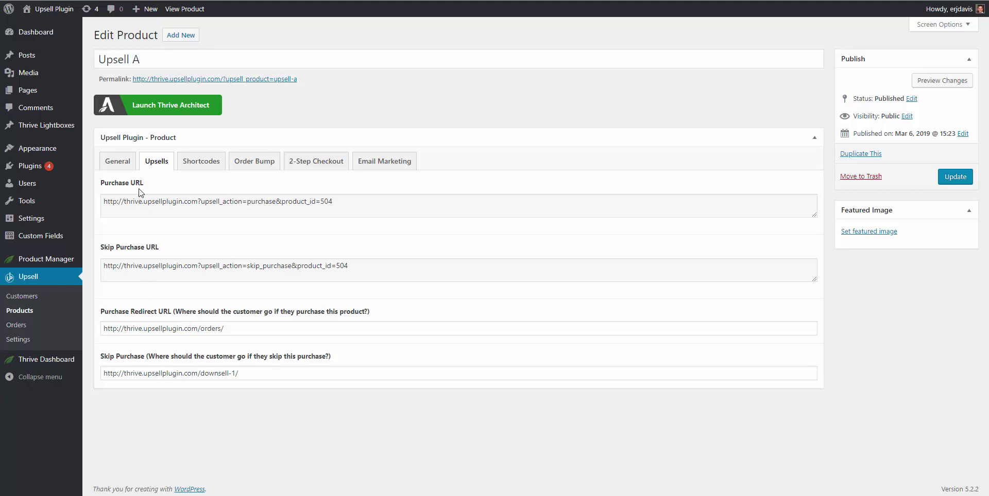
Step: Copy Upsell A's Purchase URL and make it the YES! PLEASE ADD THIS TO MY ORDER button link
triple_click(157, 202)
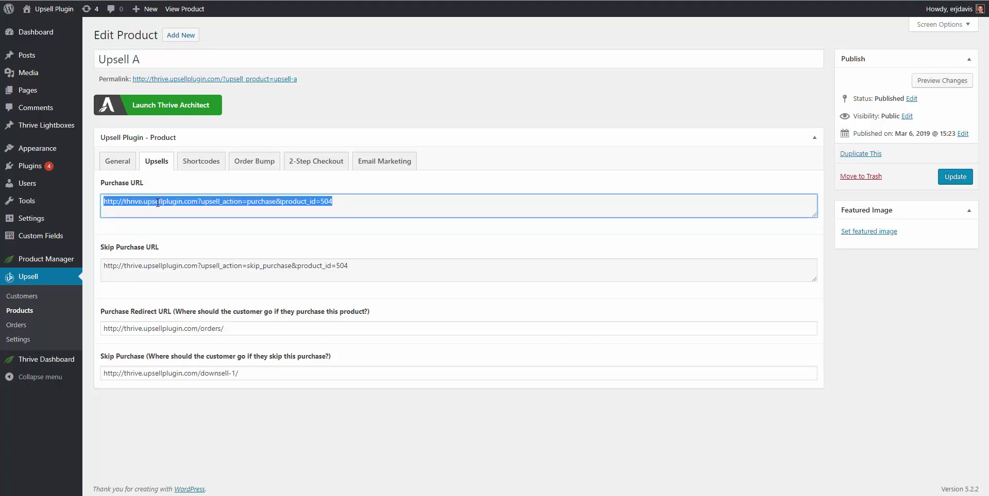
right_click(157, 203)
left_click(177, 213)
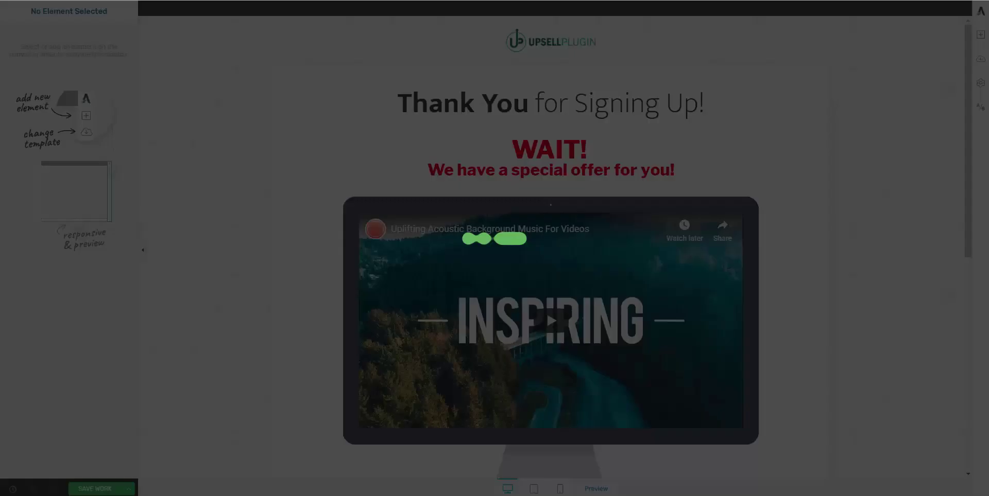
scroll(466, 209, "down", 8)
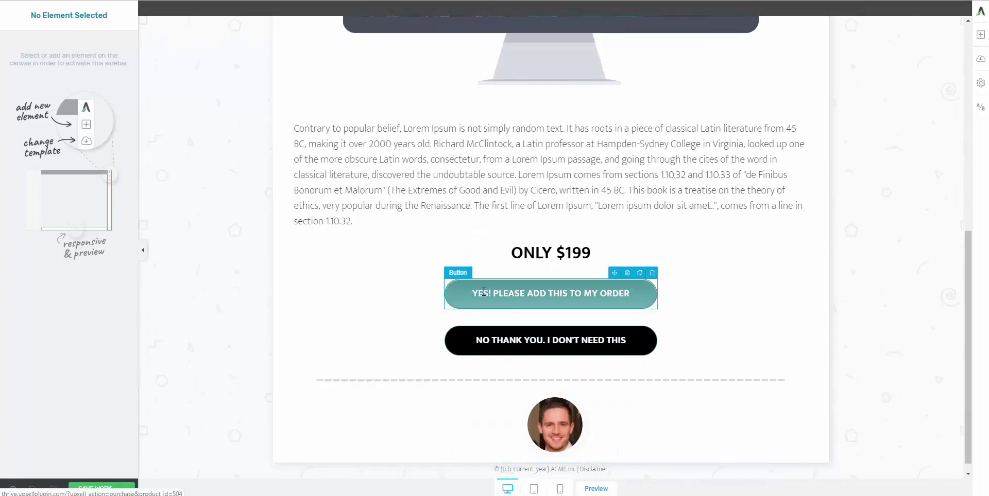
left_click(468, 299)
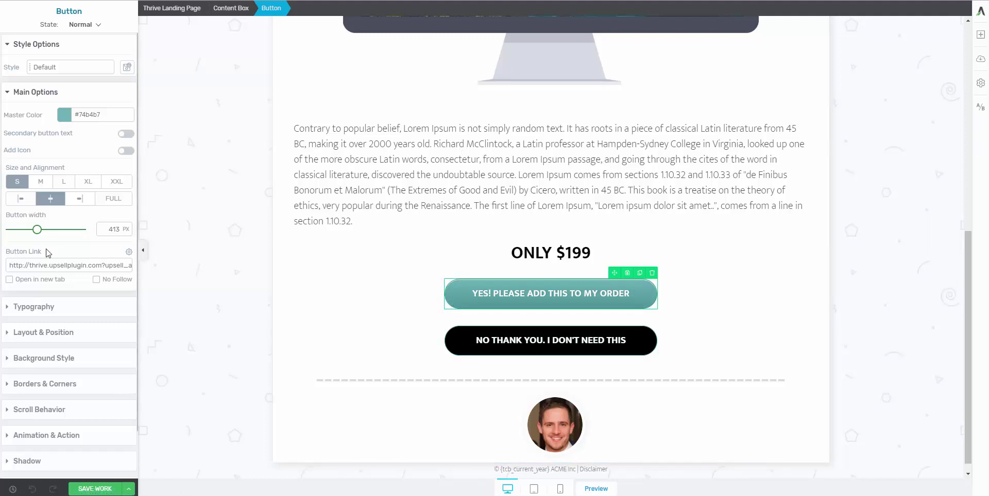
triple_click(54, 266)
key("End")
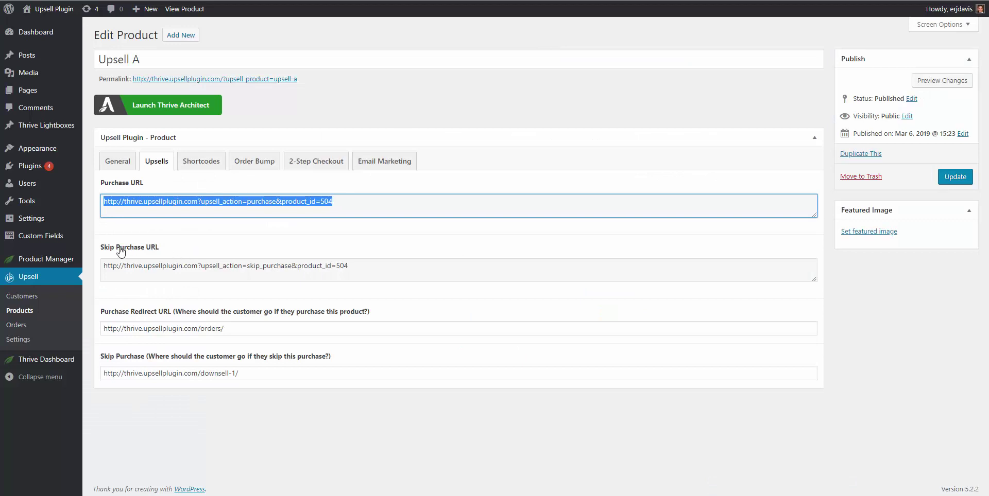
Step: Copy Upsell A's Skip Purchase URL into the NO THANK YOU button link, then return to Upsell A
left_click(137, 266)
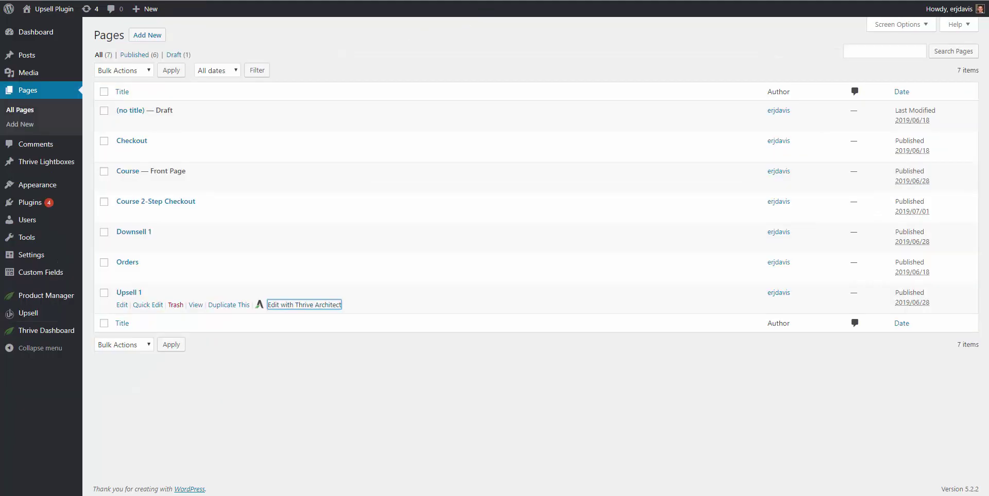
key("ctrl+a")
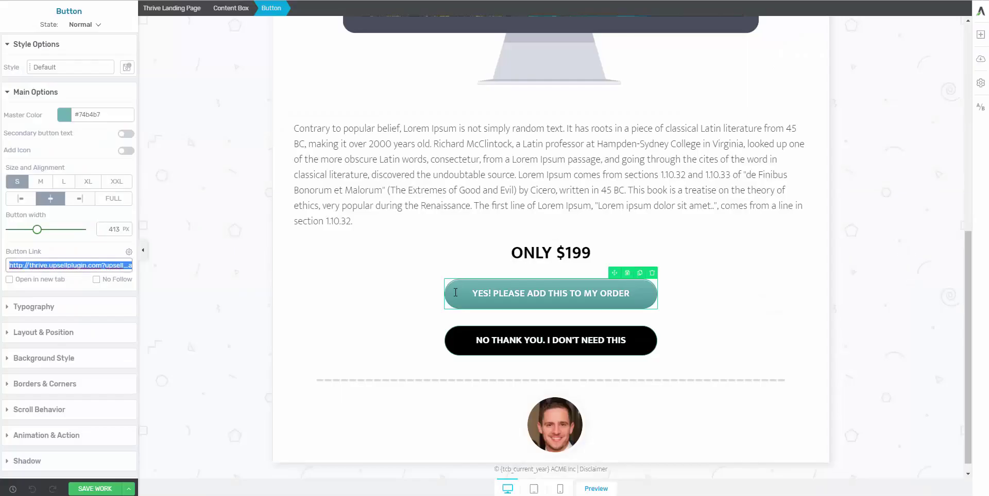
left_click(450, 337)
triple_click(61, 265)
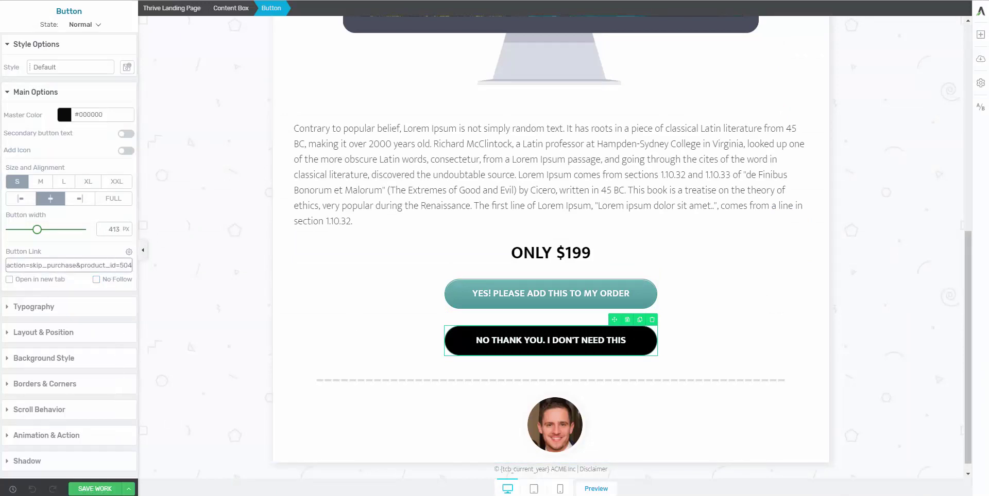
key("ctrl+w")
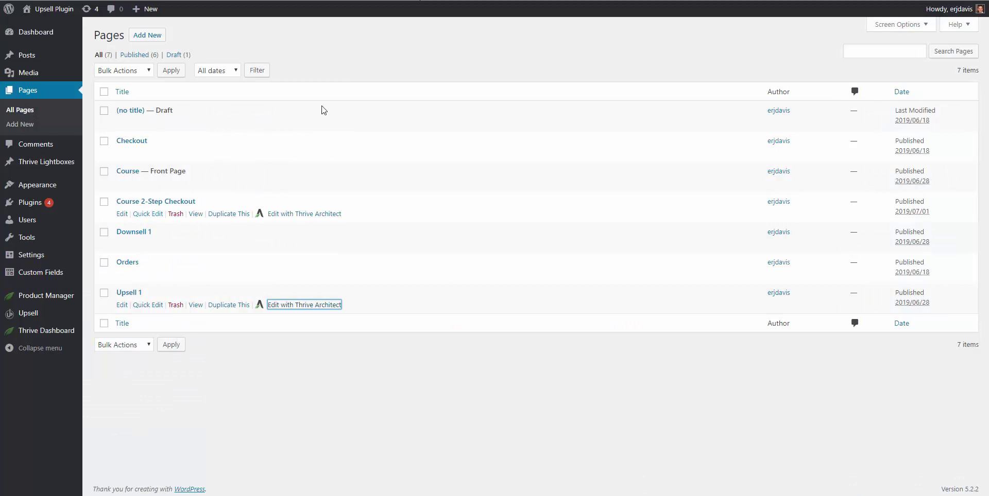
key("ctrl+w")
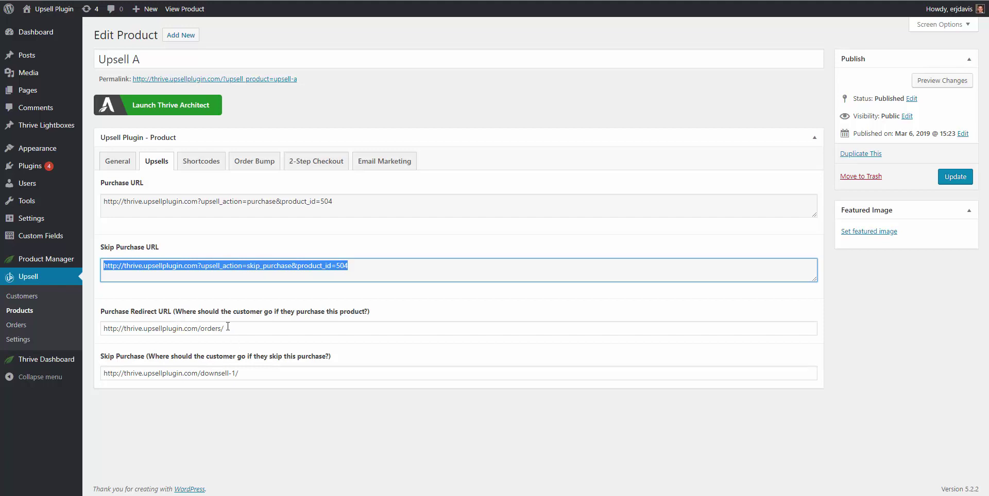
Step: Review Upsell A's purchase redirect URL and open the Downsell 1 page in a new tab
left_click_drag(188, 330, 103, 329)
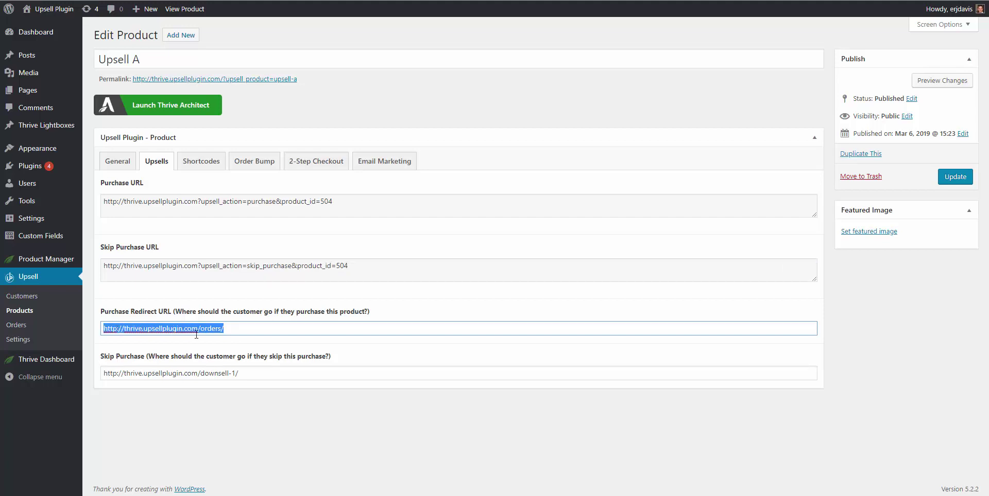
left_click(206, 328)
key("End")
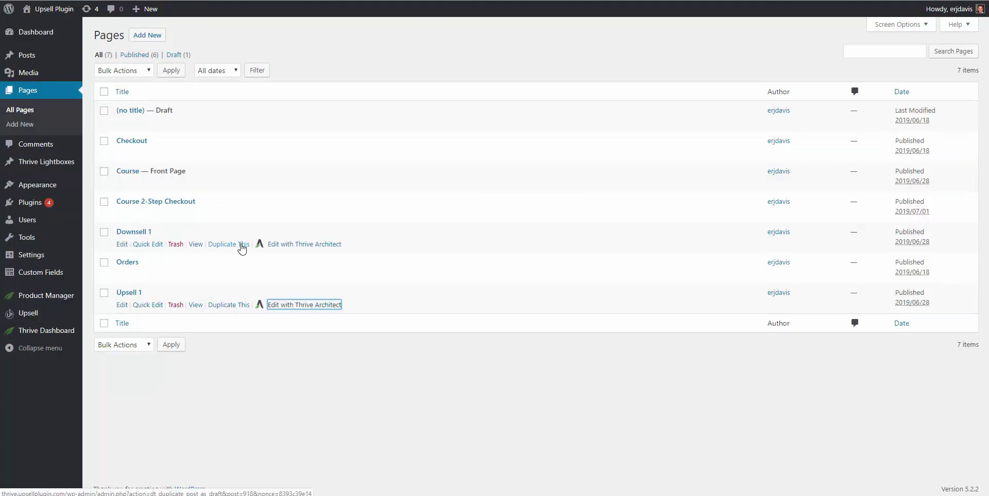
right_click(195, 244)
left_click(218, 255)
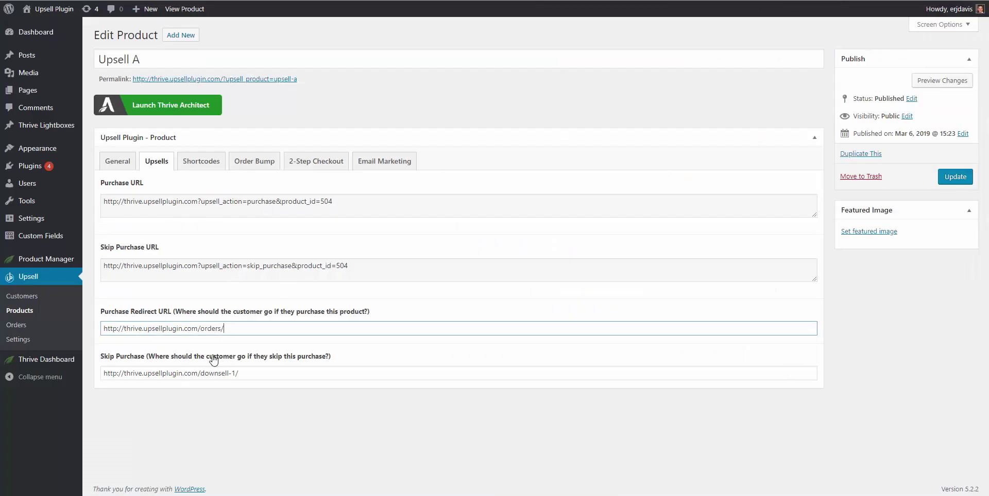
Step: Check the skip purchase redirect, confirm the thrive_demo_upsell GetResponse list, and update Upsell A
triple_click(214, 373)
left_click(259, 379)
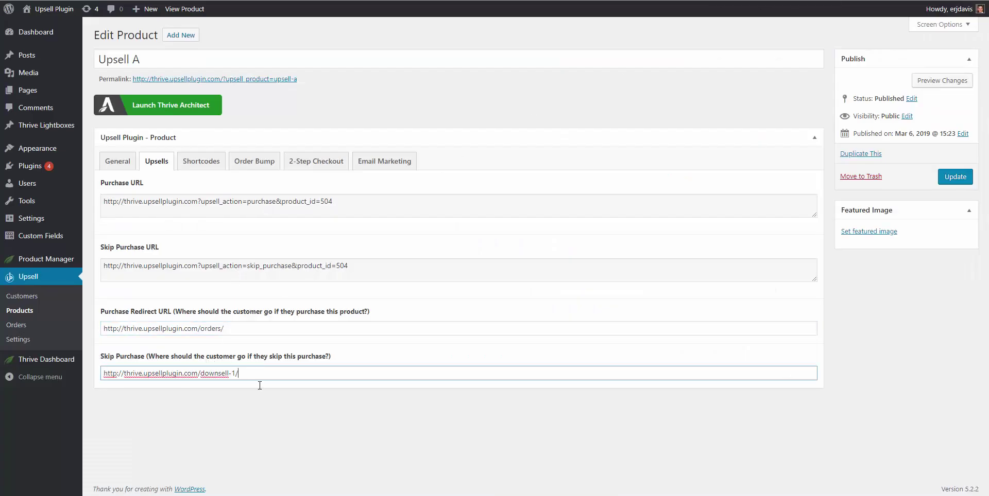
left_click(249, 414)
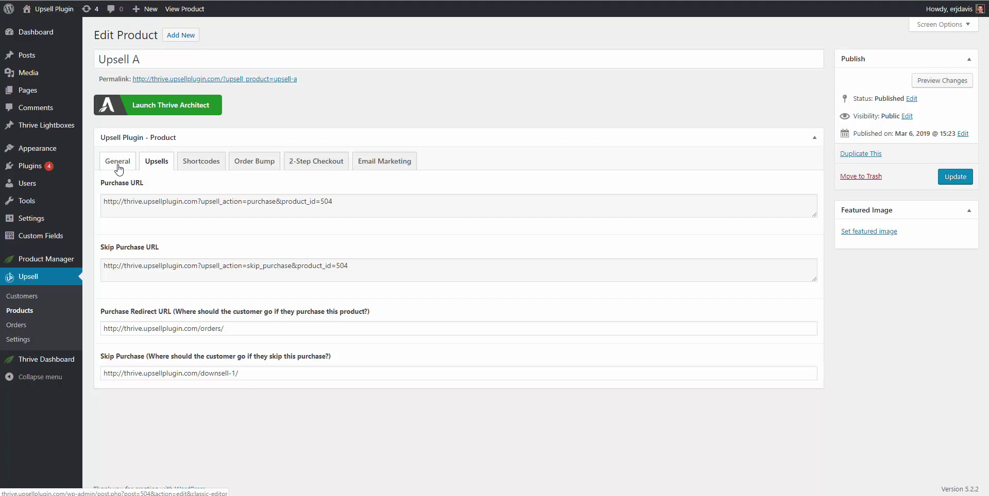
left_click(378, 163)
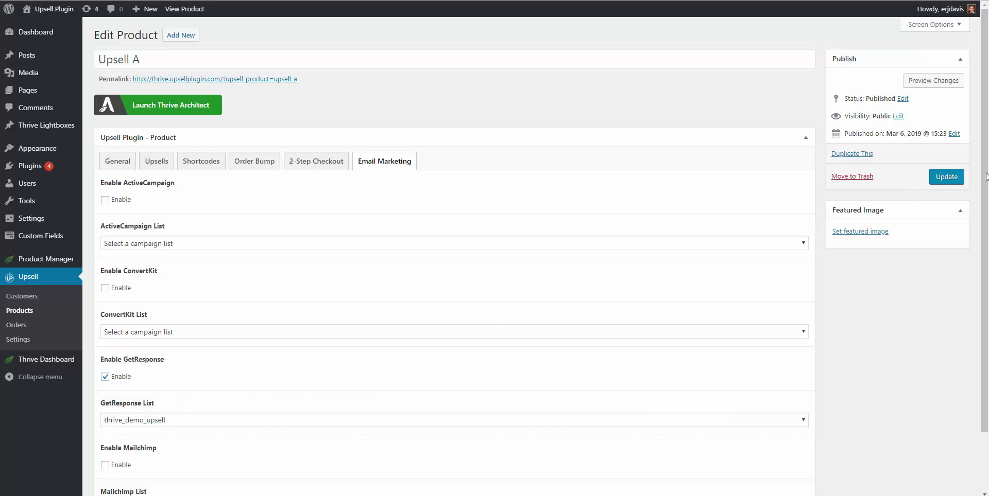
left_click(946, 177)
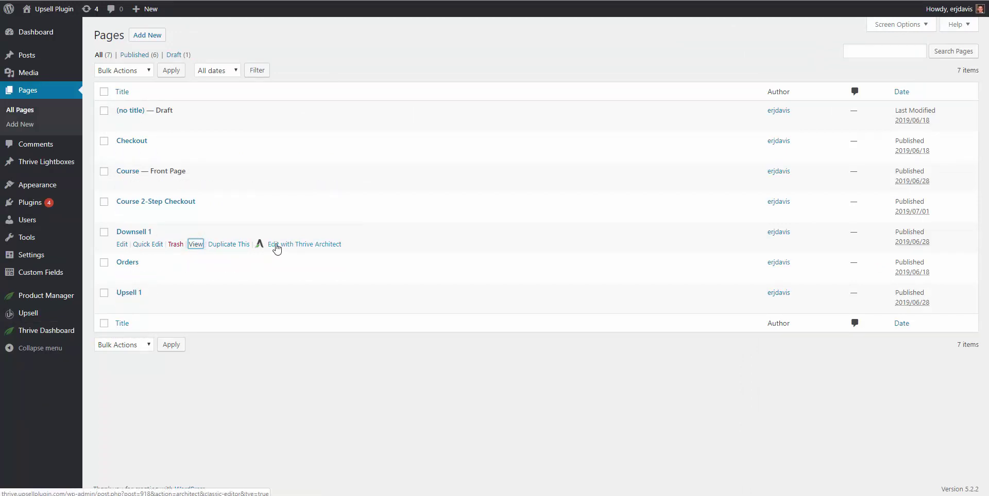
Step: Launch Downsell 1 in Thrive Architect, then open Downsell A's Upsells tab from Products in a new tab
left_click(276, 247)
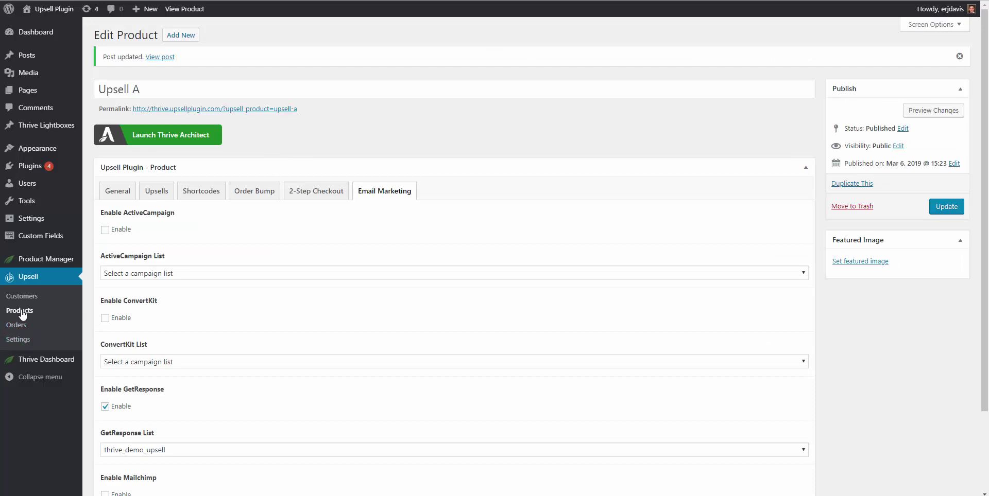
right_click(21, 312)
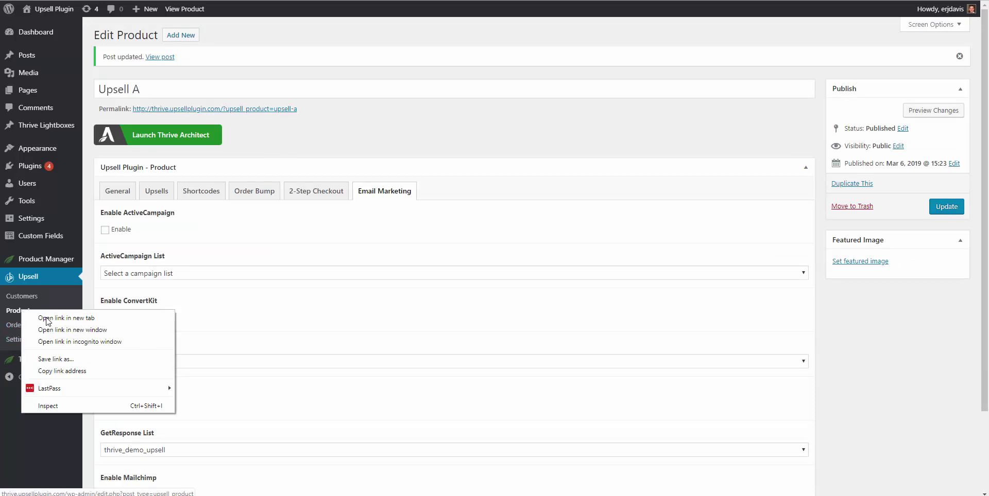
left_click(98, 319)
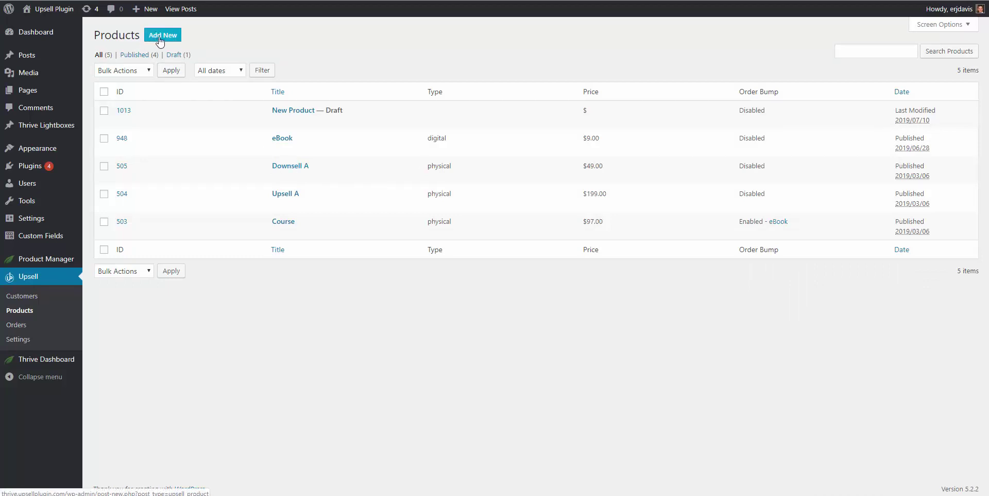
left_click(287, 168)
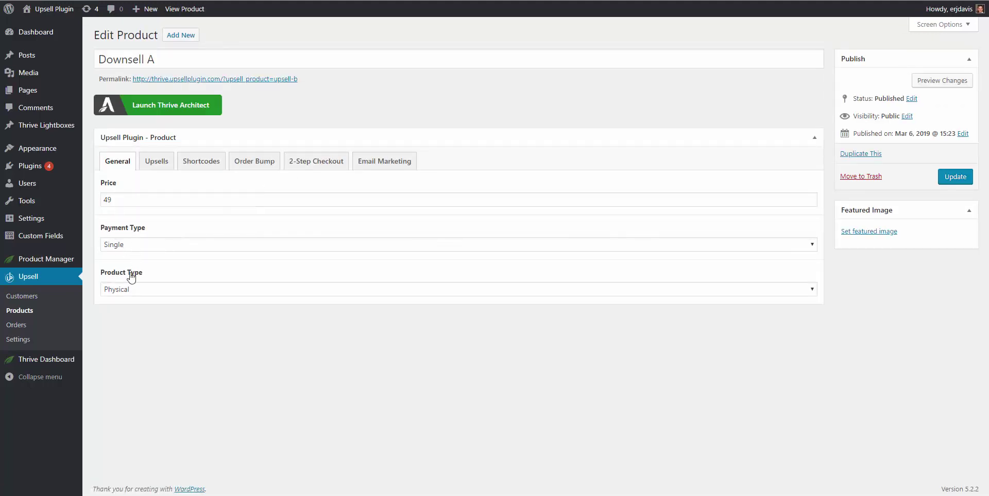
left_click(156, 163)
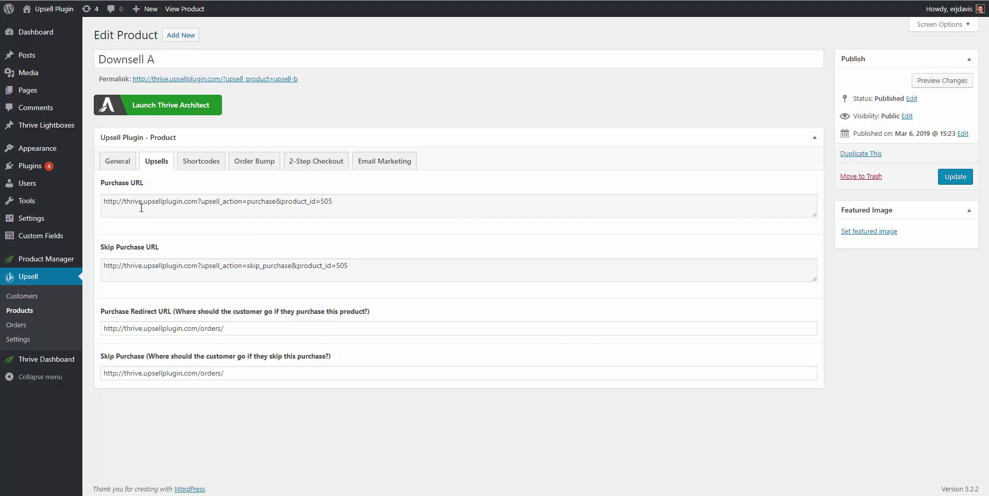
Step: Copy Downsell A's product_id=505 Purchase URL into the YES! ADD THIS TO MY ORDER button link
triple_click(127, 201)
right_click(128, 199)
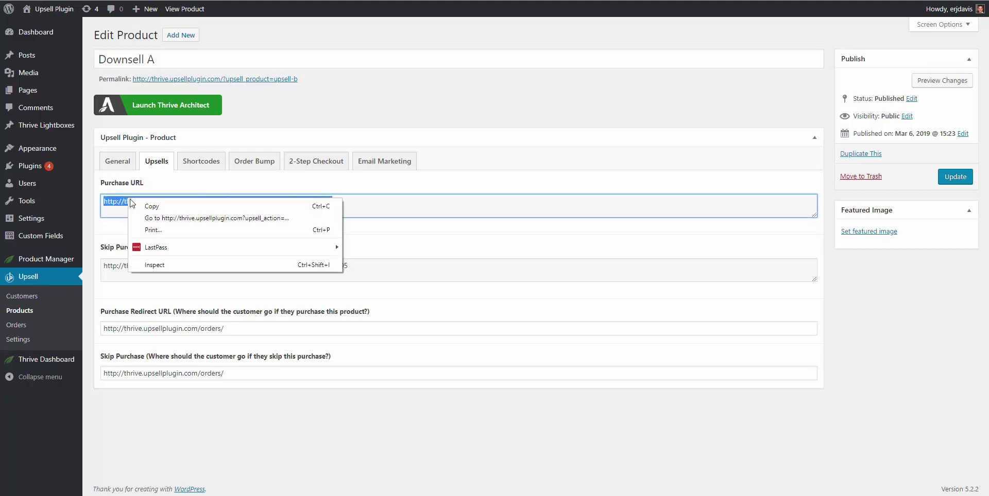
left_click(151, 206)
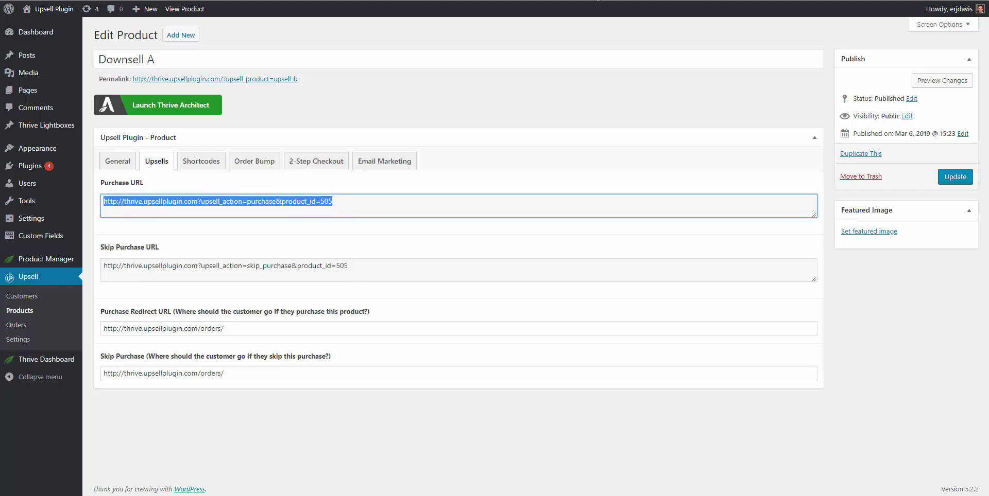
key("ctrl+Tab")
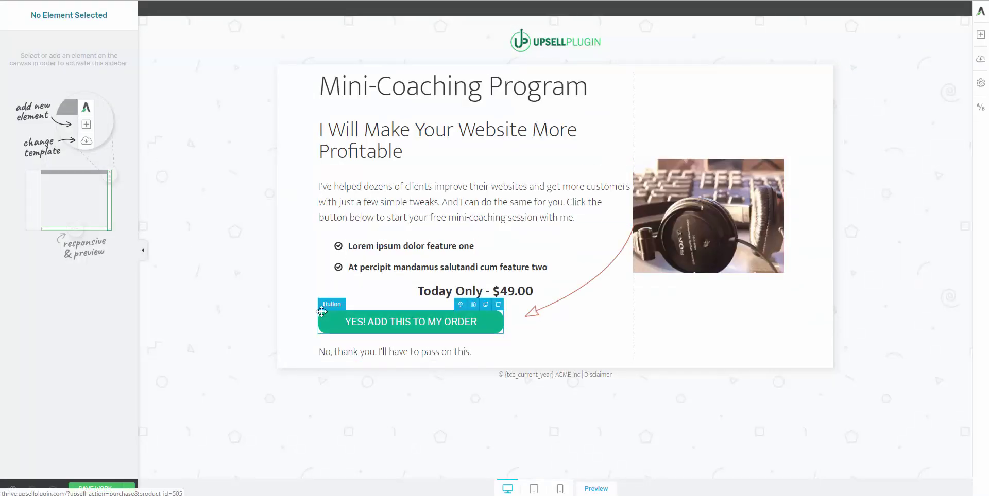
left_click(360, 322)
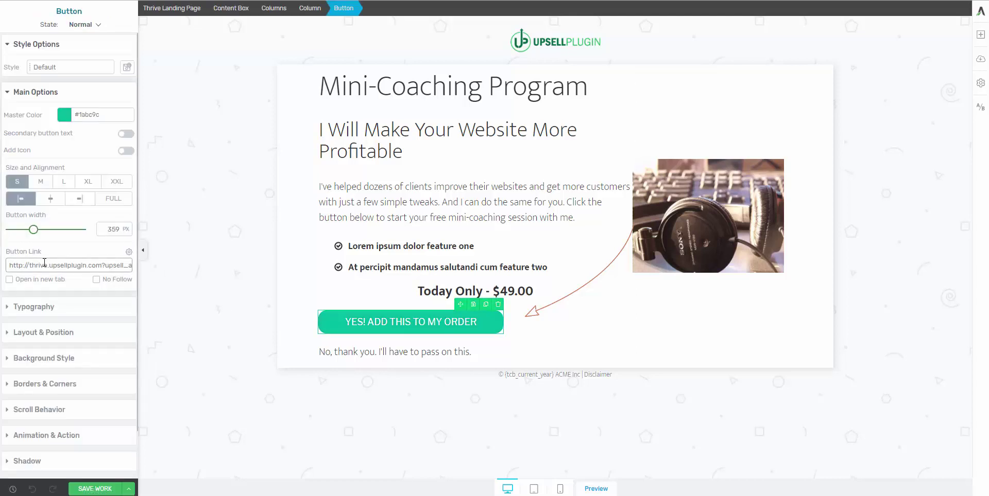
triple_click(44, 264)
key("End")
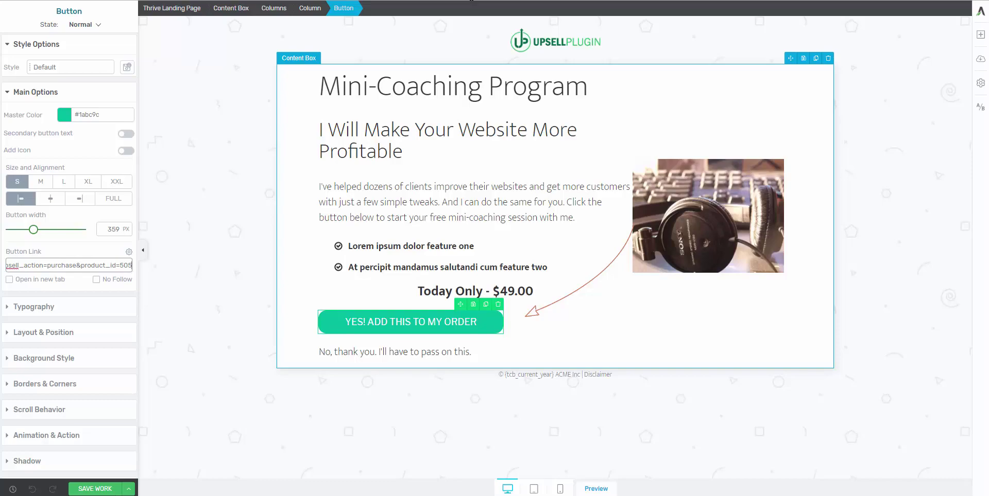
Step: Copy Downsell A's Skip Purchase URL and select the No, thank you text on the page
key("alt+Tab")
left_click(161, 268)
triple_click(162, 267)
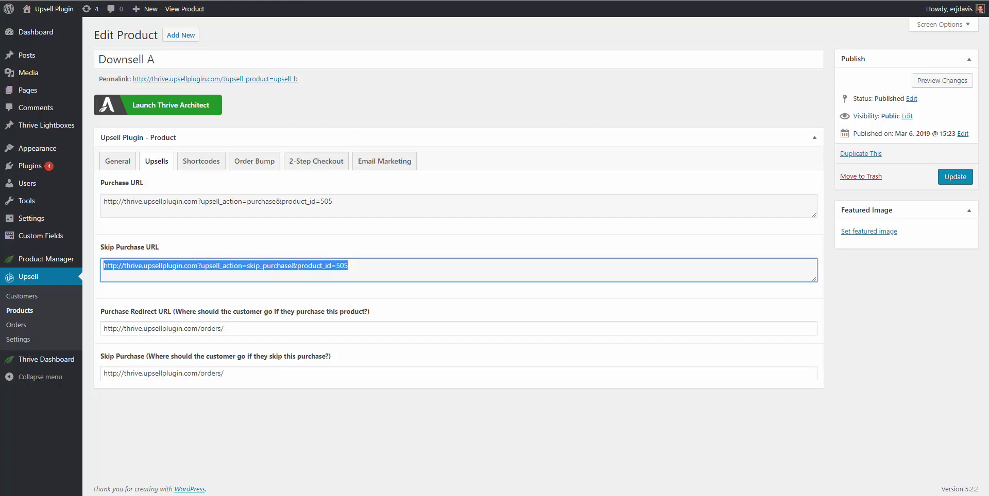
key("alt+Tab")
key("alt+Tab")
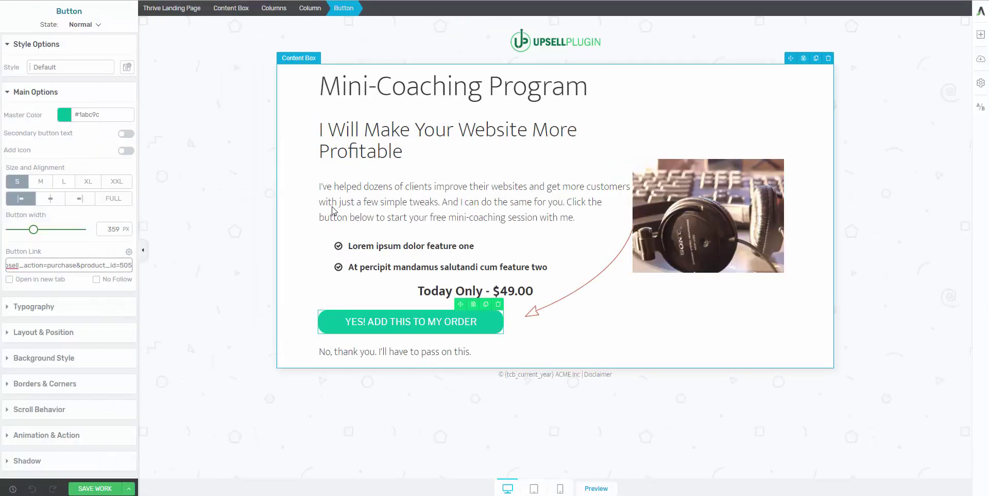
left_click(339, 353)
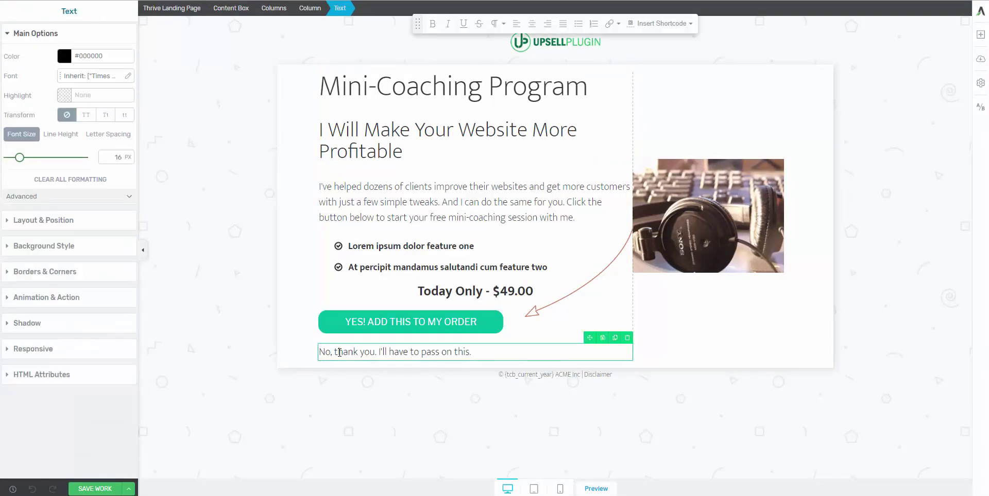
Step: Link the 'No, thank you. I'll have to pass on this.' line to Downsell A's Skip Purchase URL
triple_click(339, 353)
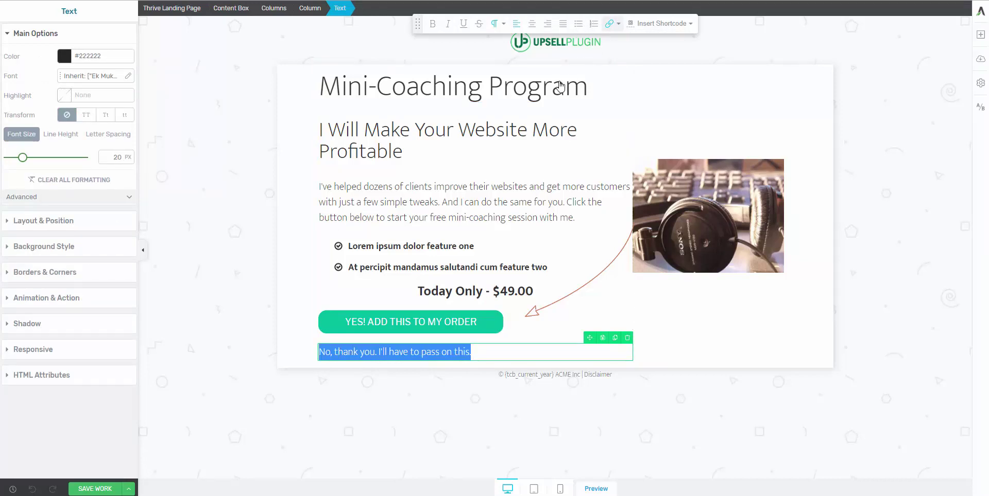
left_click(608, 25)
left_click(612, 49)
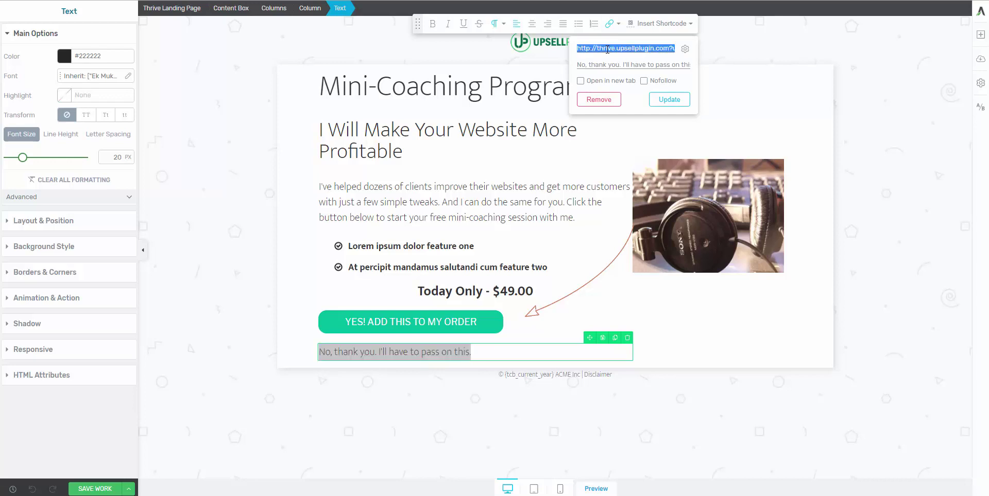
key("End")
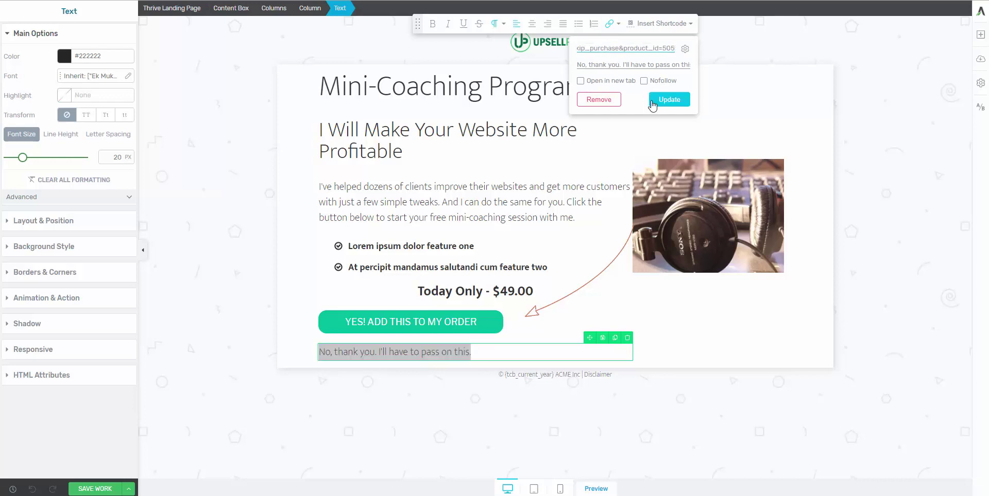
left_click(652, 100)
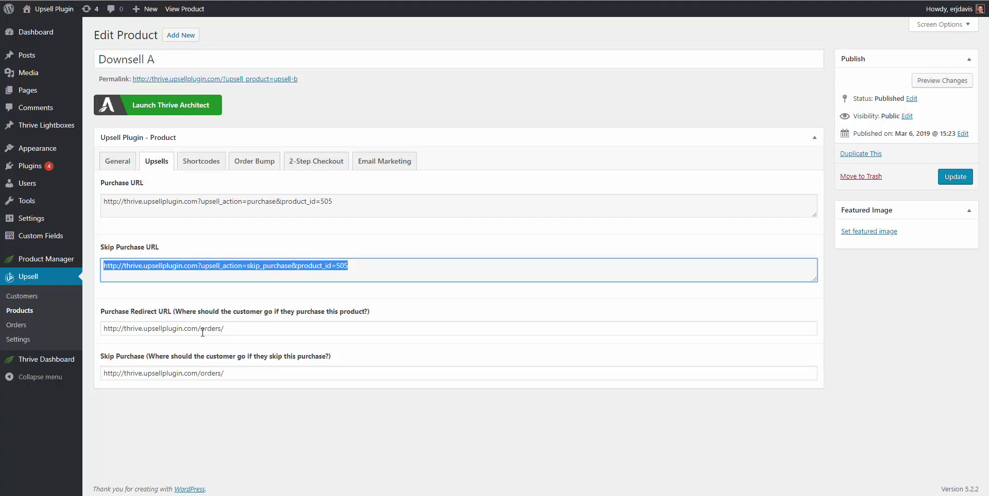
Step: Check Downsell A's purchase redirect URL and its thrive_demo_downsell list, then open Upsell Settings
left_click(238, 330)
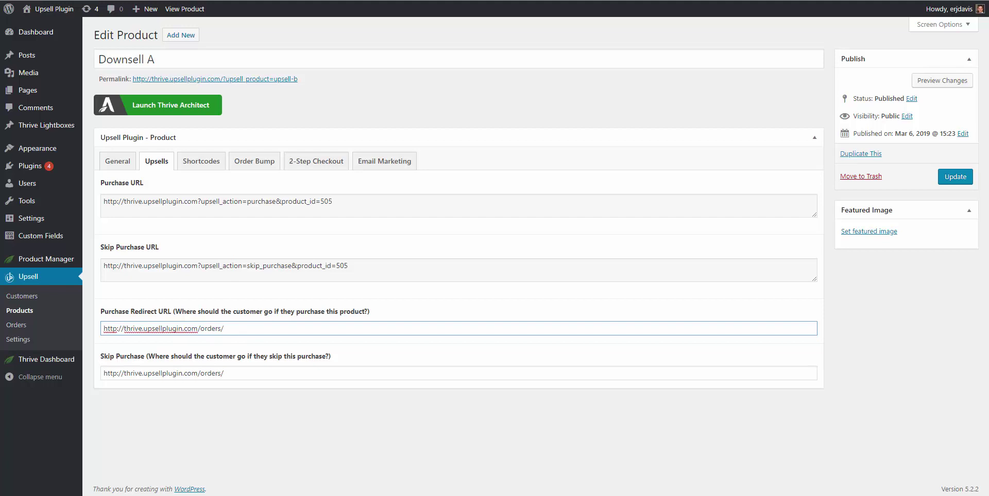
left_click(387, 159)
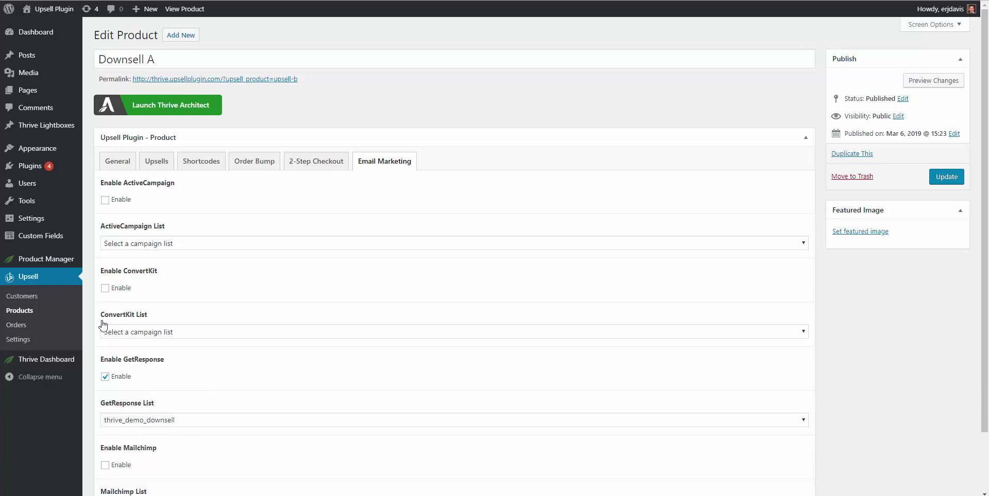
left_click(16, 342)
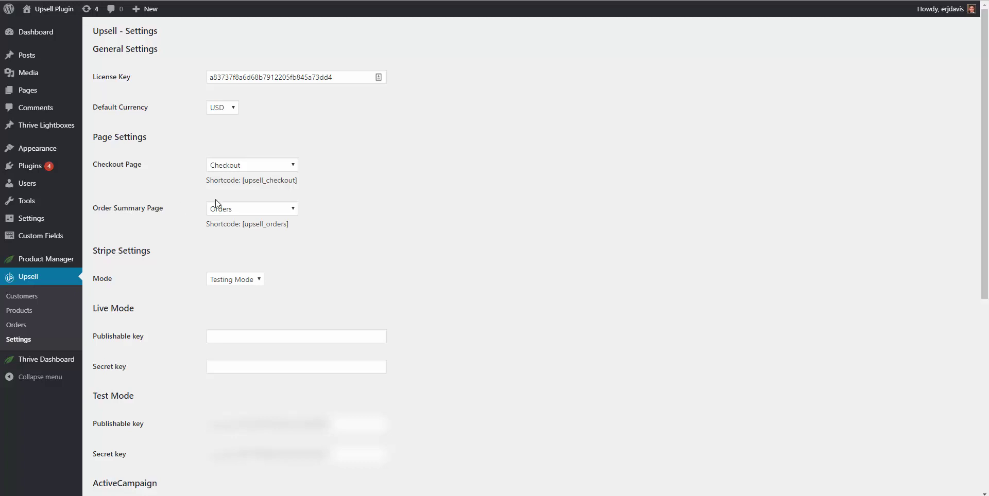
Step: Copy [upsell_checkout] from Upsell Settings and open the Checkout page in Thrive Architect
left_click_drag(297, 180, 244, 183)
right_click(248, 182)
left_click(258, 190)
key("ctrl+Tab")
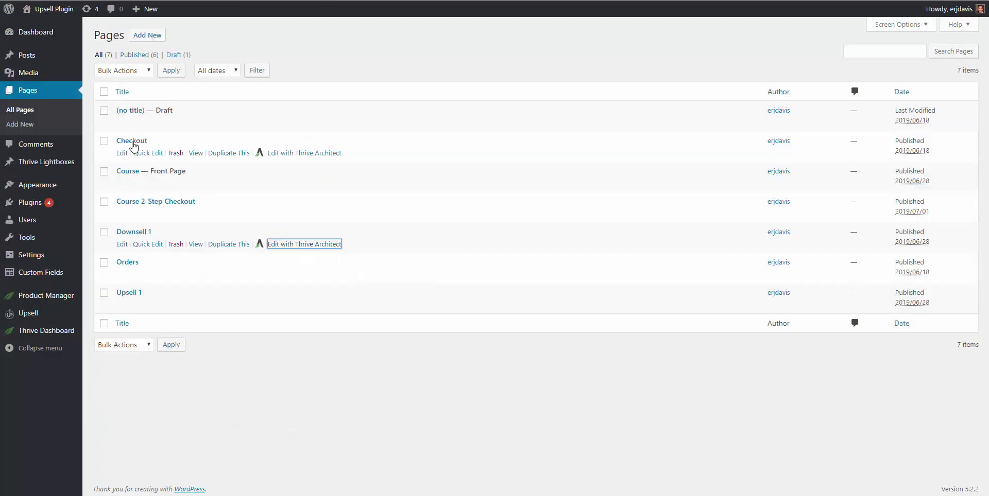
left_click(297, 153)
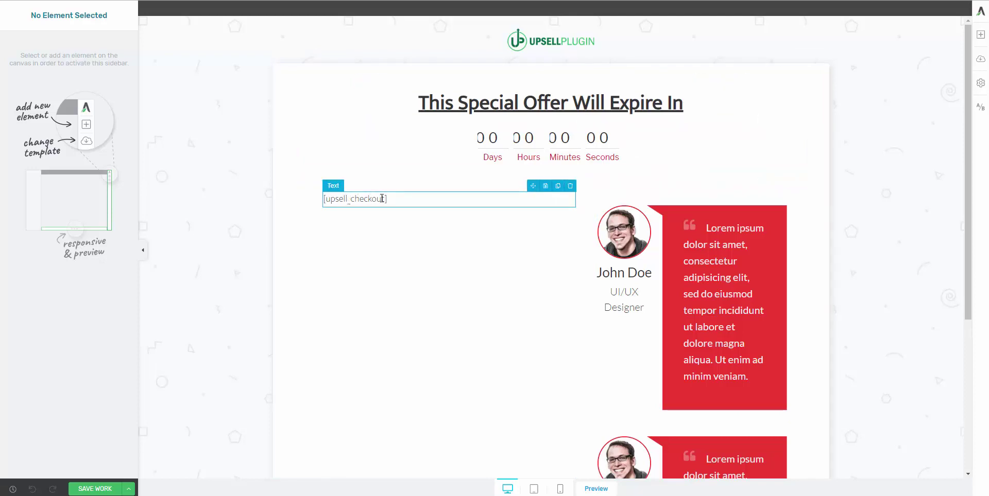
Step: Replace the old shortcode element with a new left-column Text block containing [upsell_checkout]
left_click(354, 198)
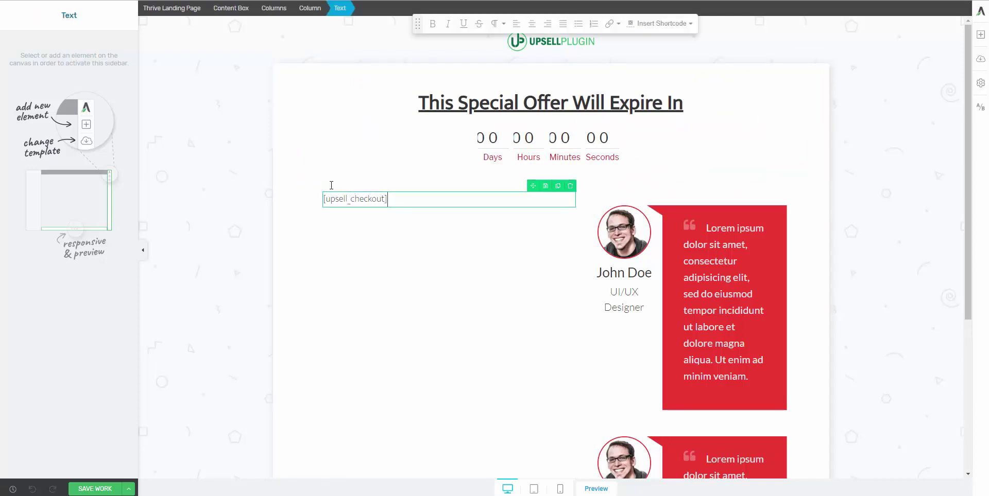
left_click(570, 186)
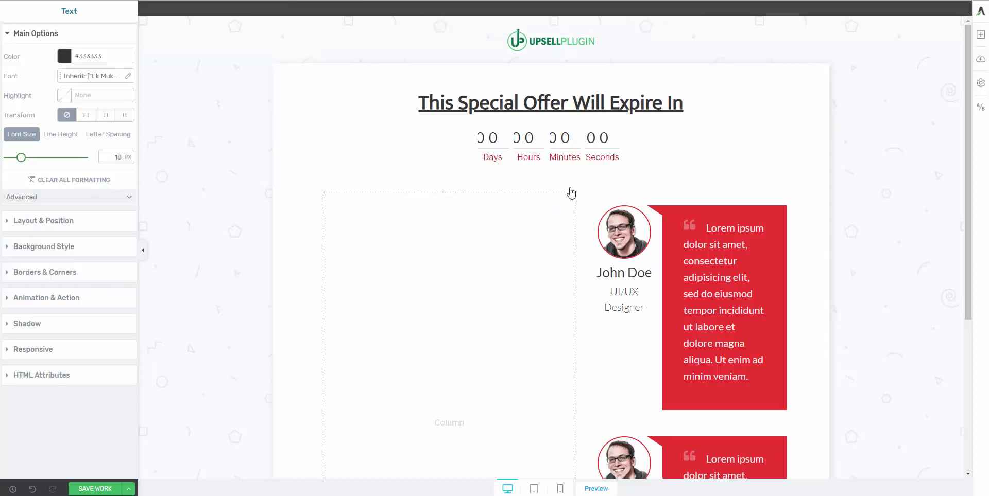
left_click(981, 37)
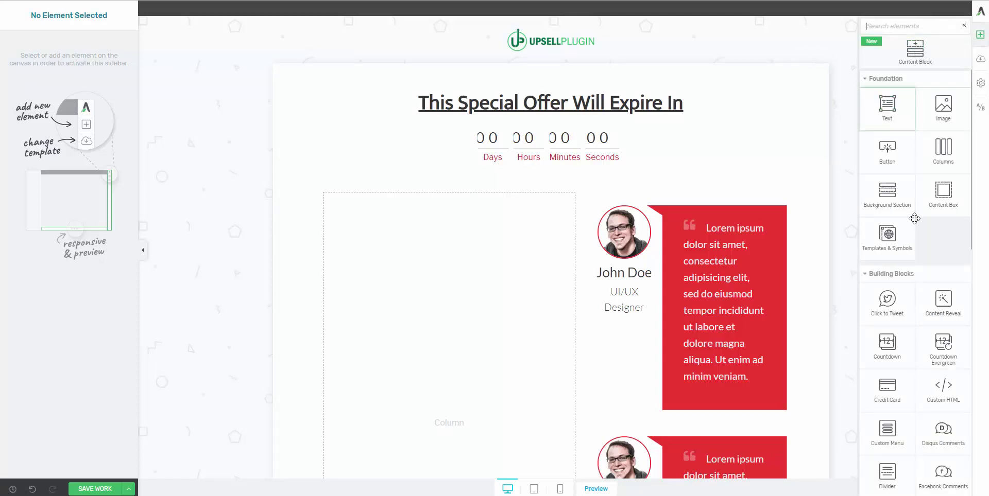
left_click(889, 29)
type("tex")
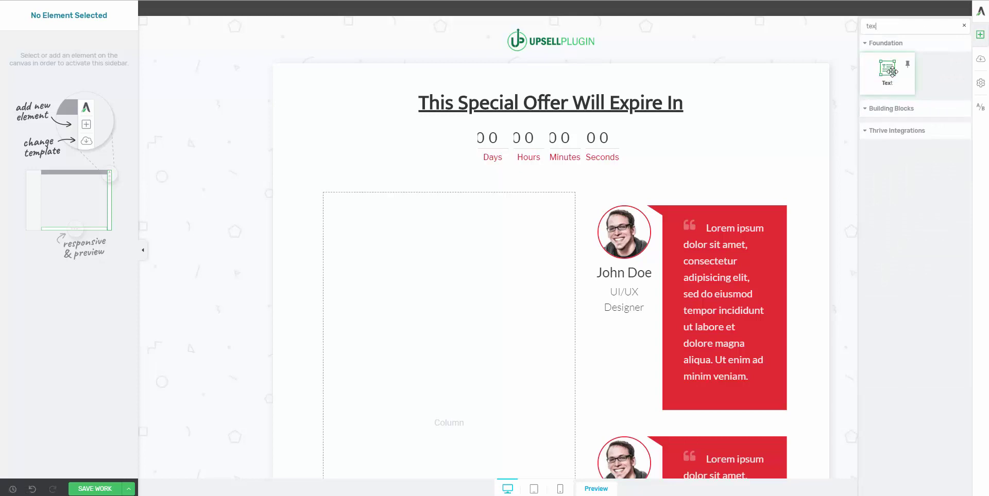
left_click_drag(892, 72, 360, 216)
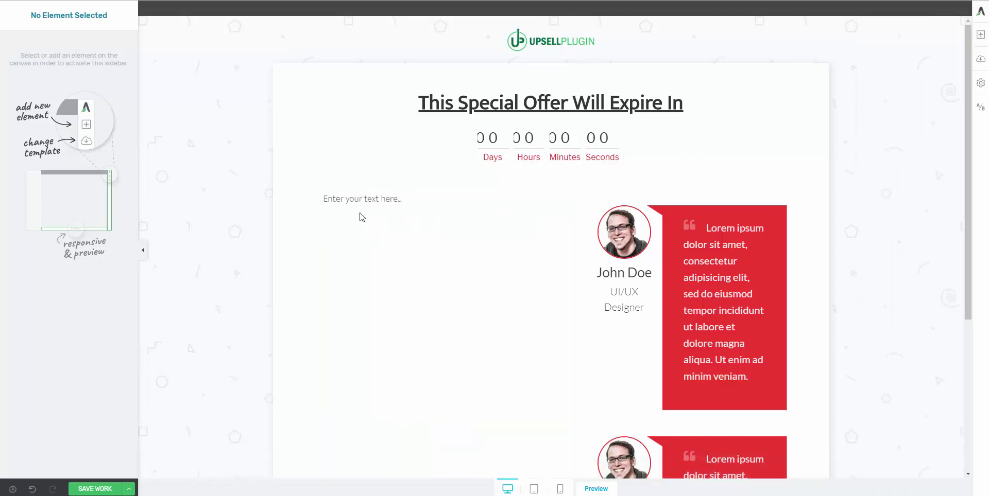
left_click(358, 199)
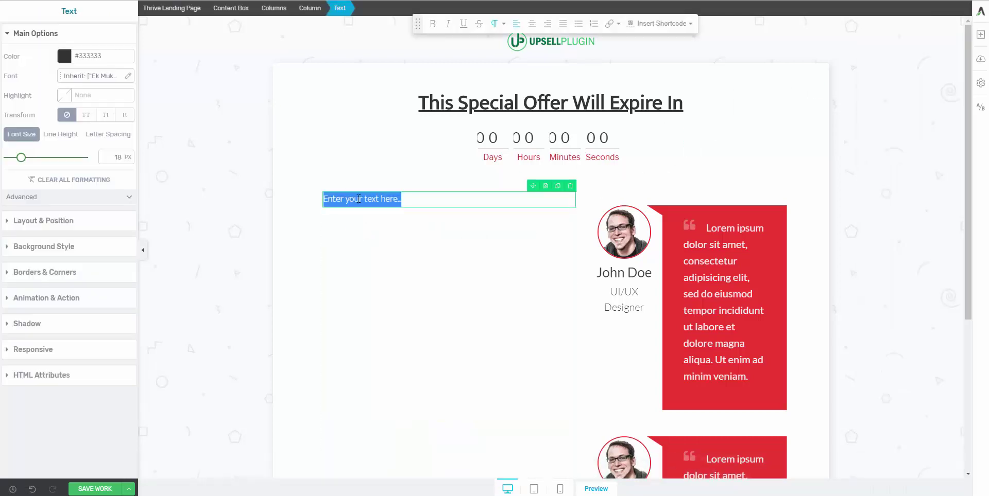
key("ctrl+v")
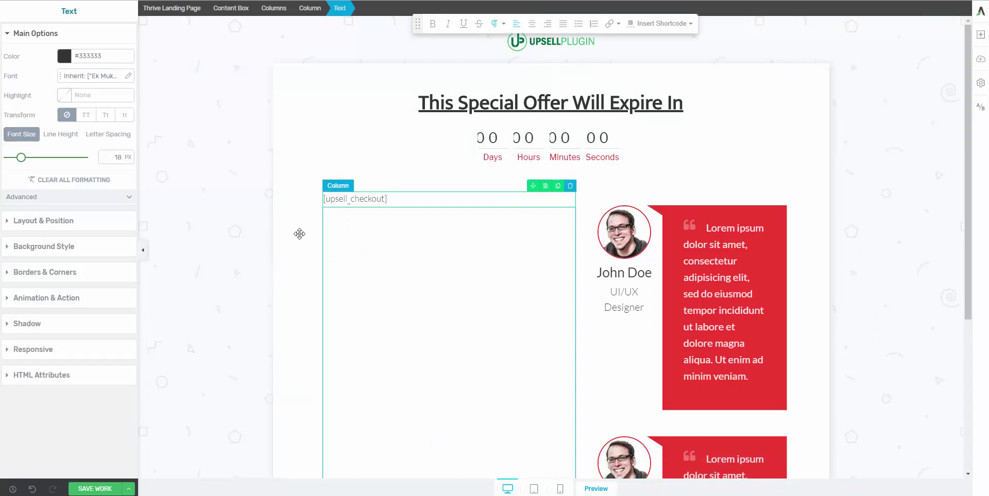
left_click(325, 218)
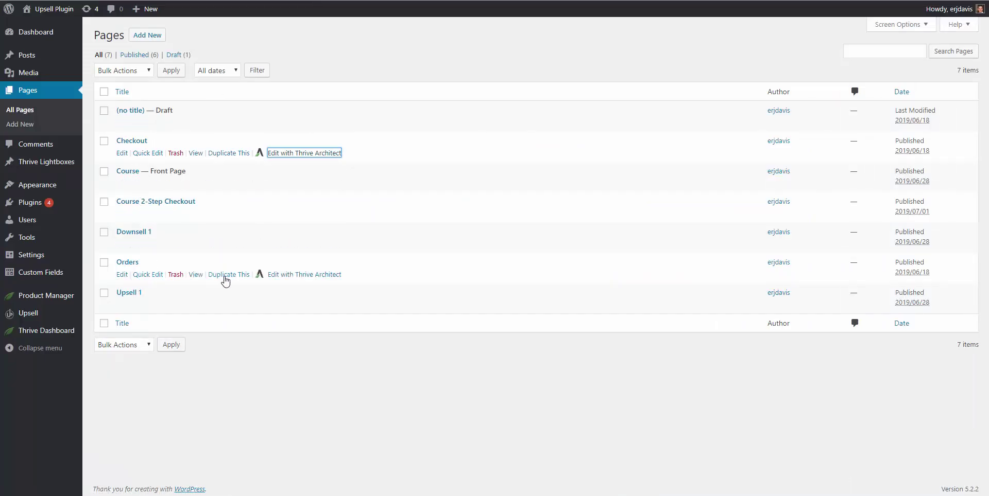
Step: Open the Orders page in Thrive Architect and edit the Your Order Summary [upsell_orders] text
left_click(281, 276)
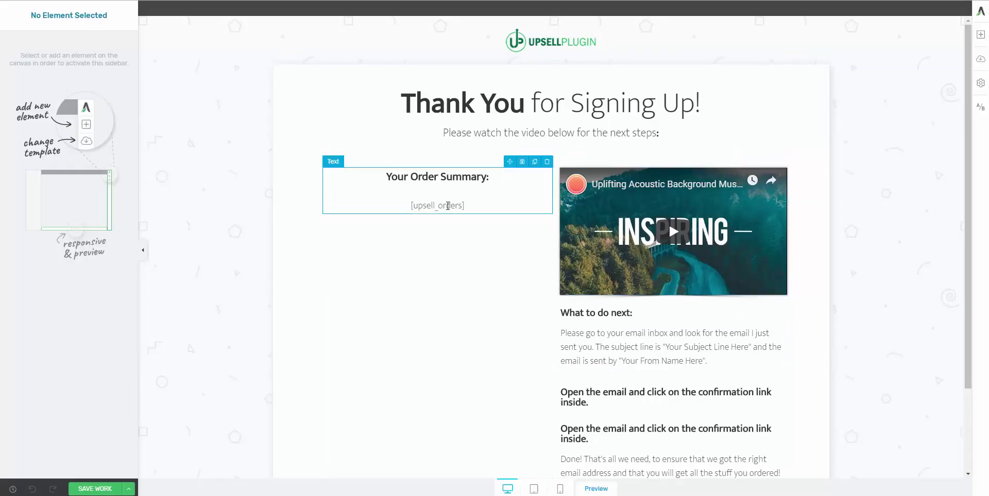
double_click(448, 206)
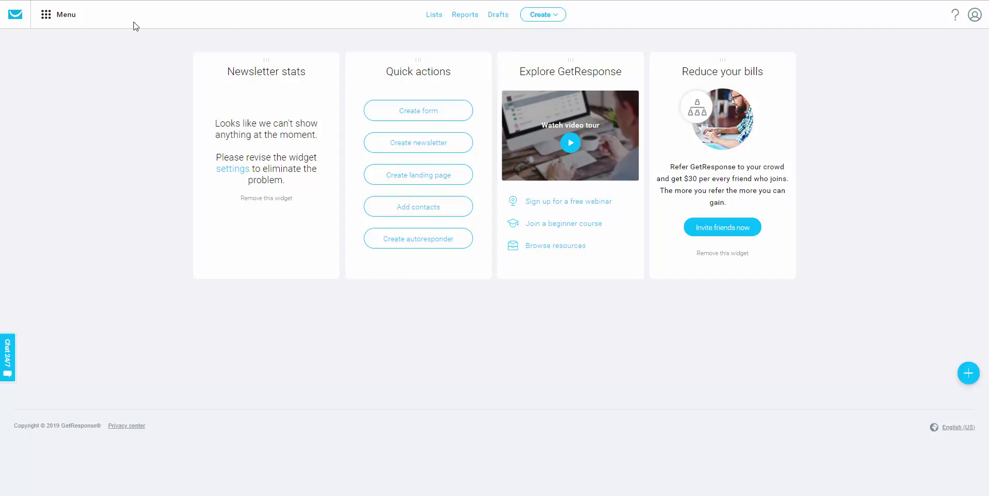
Step: Go to Automation, create a new workflow and choose Build from scratch
left_click(49, 22)
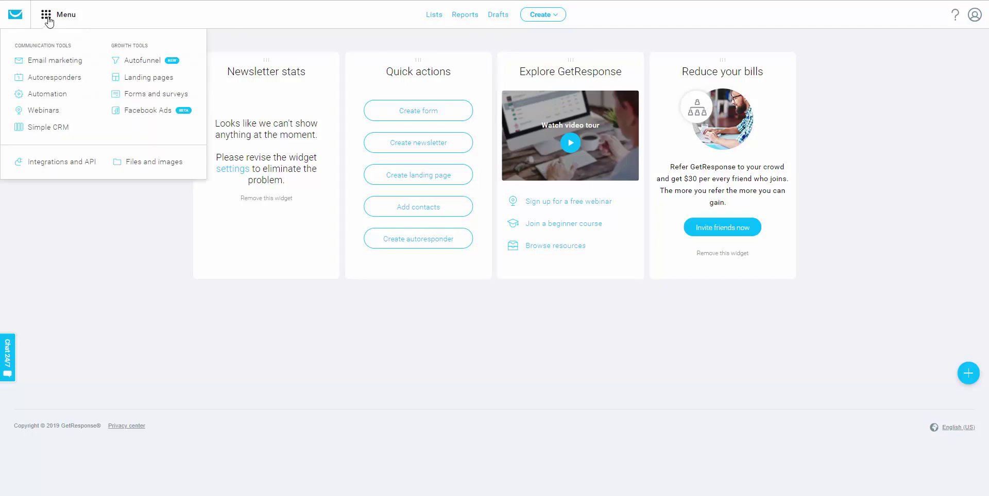
left_click(49, 96)
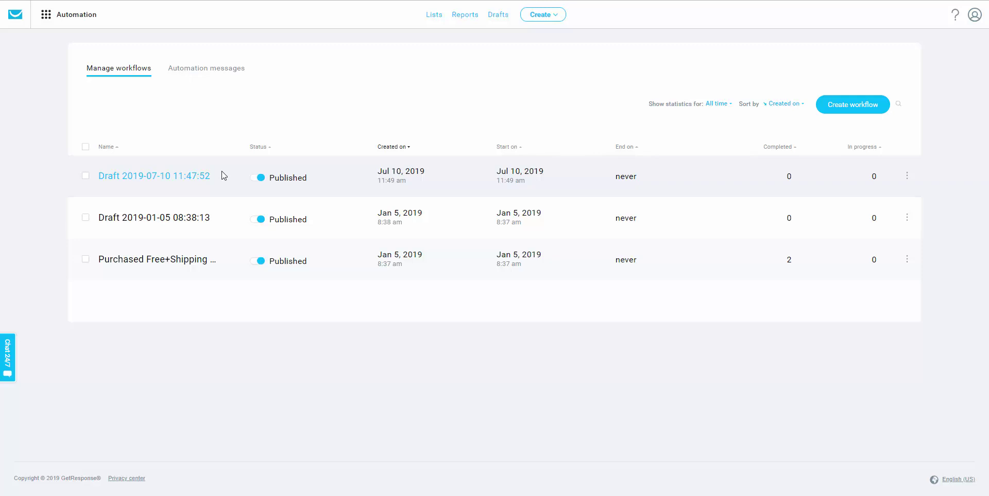
left_click(839, 110)
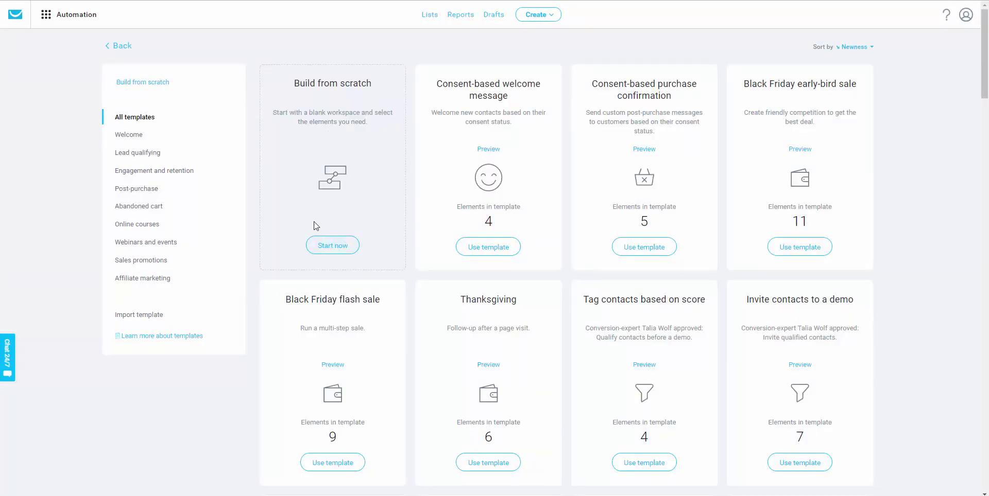
left_click(332, 245)
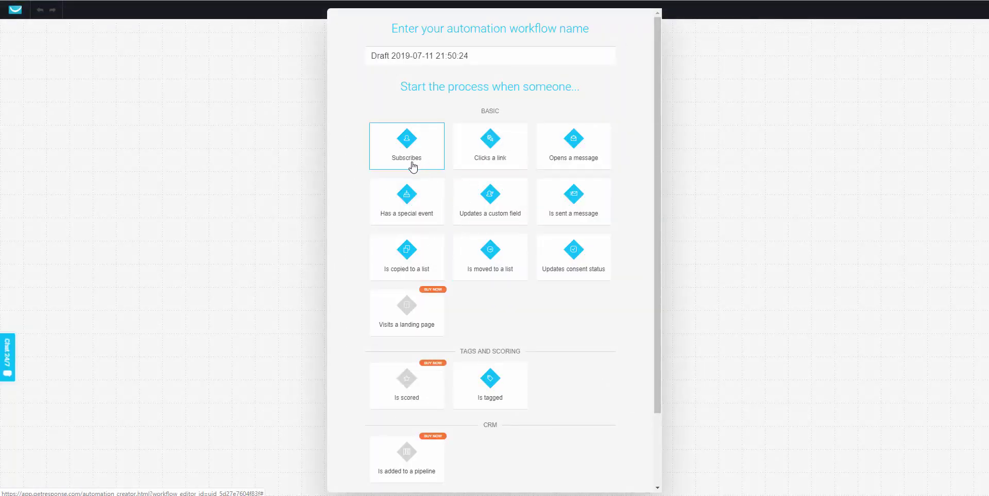
Step: Set the workflow trigger to Subscribes, limited to the specific list thrive_demo_upsell
left_click(412, 166)
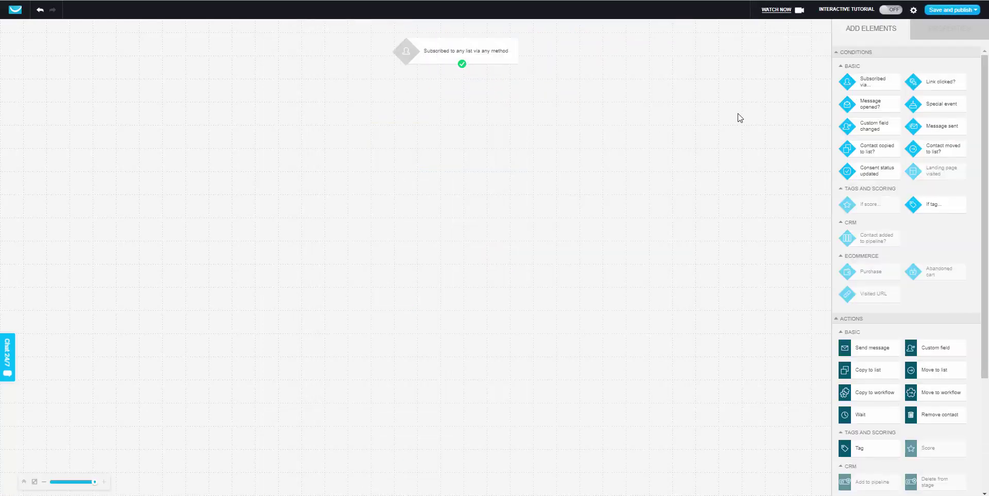
left_click(493, 58)
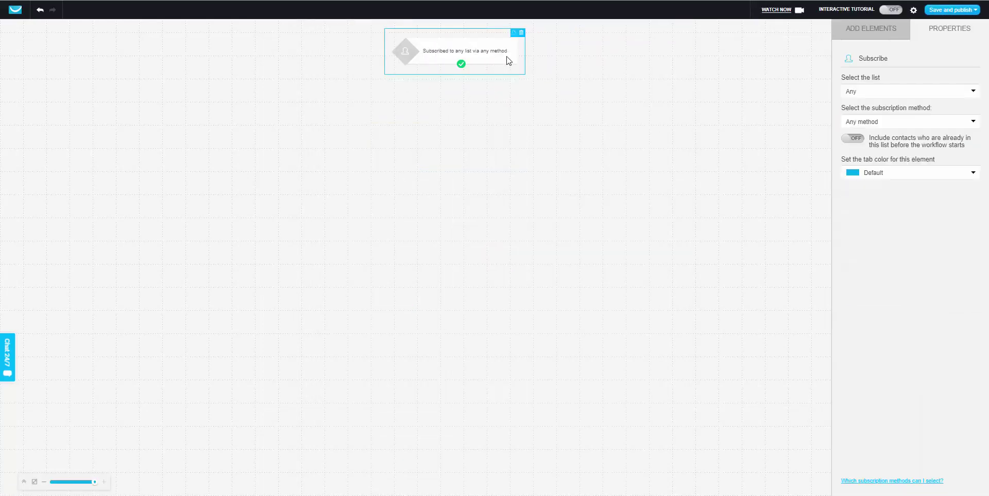
left_click(852, 95)
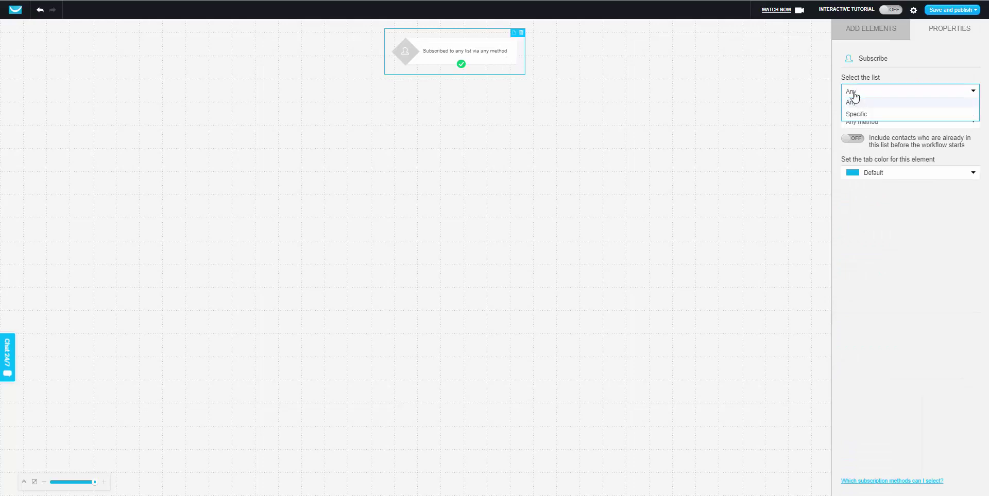
left_click(855, 116)
left_click(869, 114)
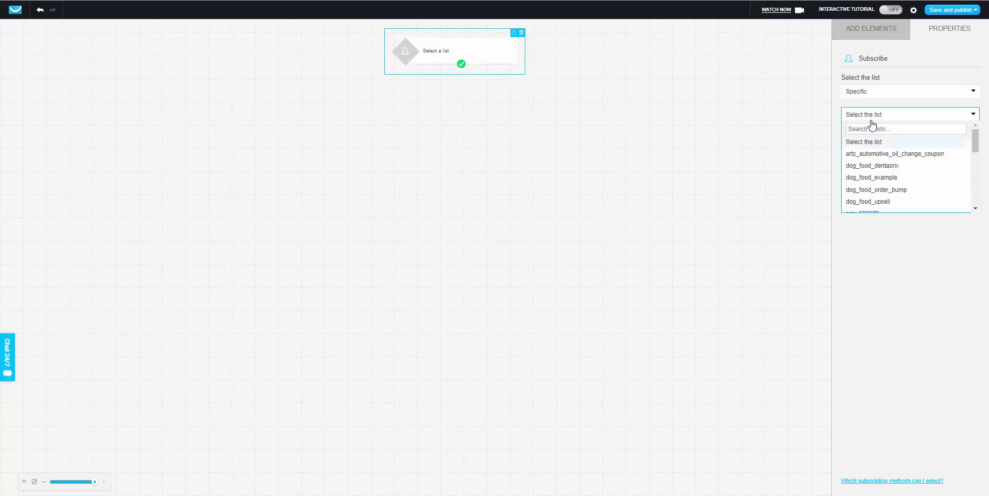
scroll(896, 186, "down", 3)
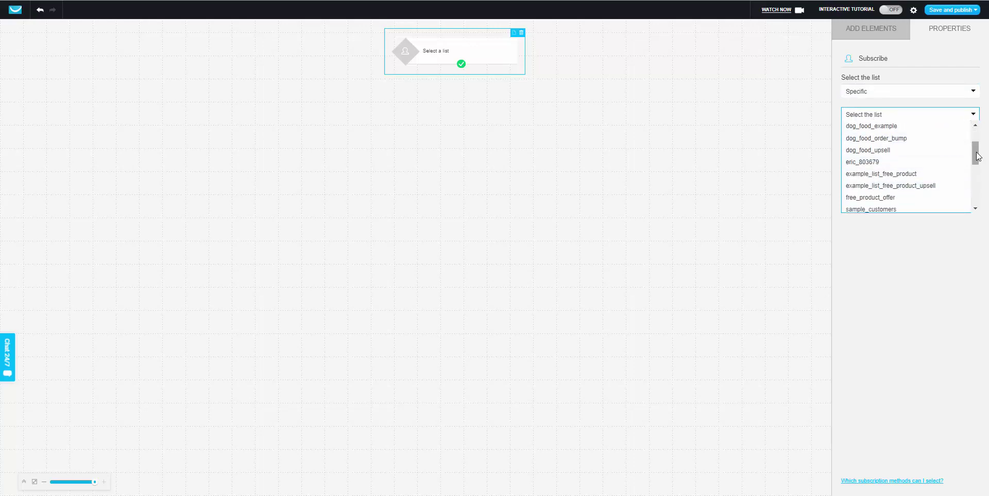
left_click_drag(977, 156, 975, 203)
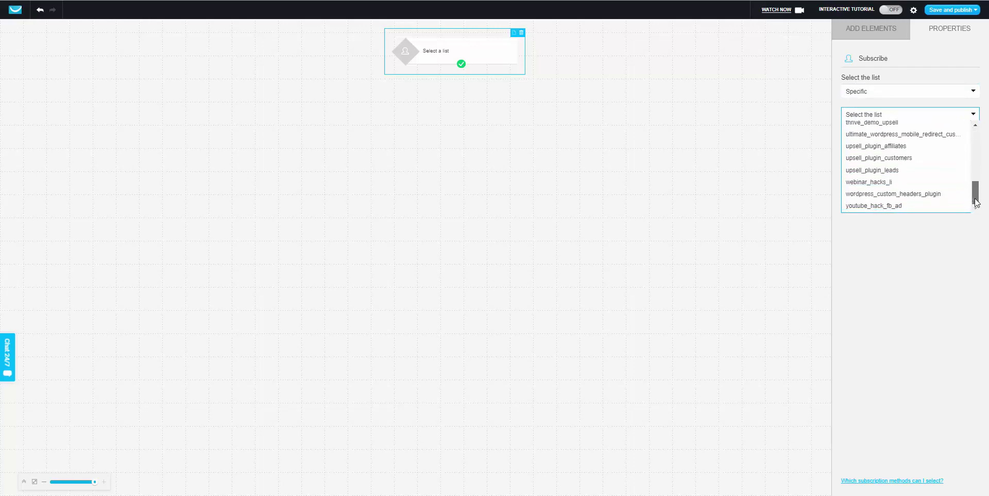
scroll(924, 189, "up", 3)
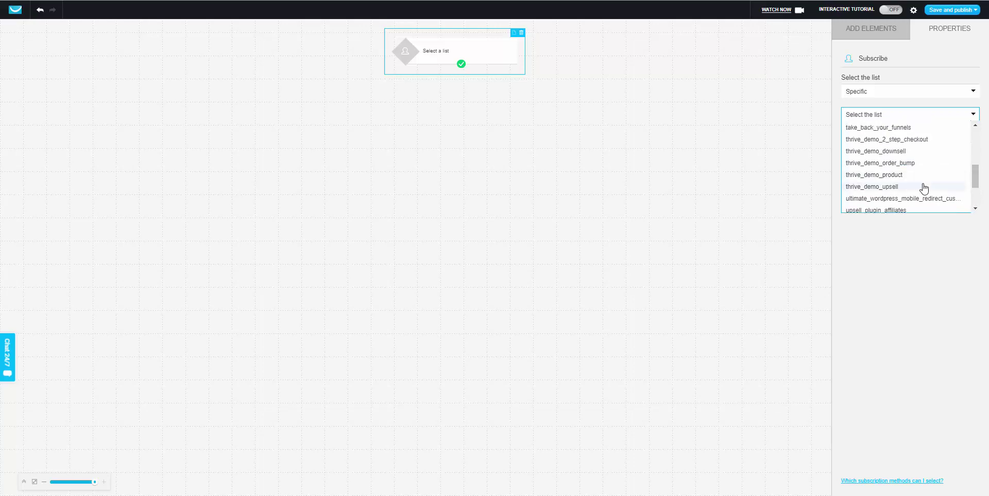
left_click(903, 187)
left_click(879, 32)
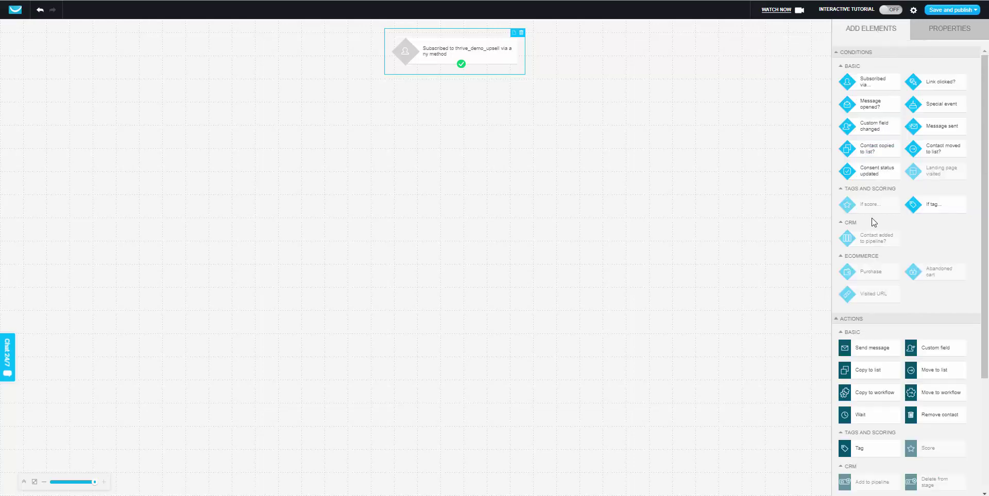
Step: Add a Remove contact action that removes contacts from the thrive_demo_product list
left_click_drag(932, 419, 489, 188)
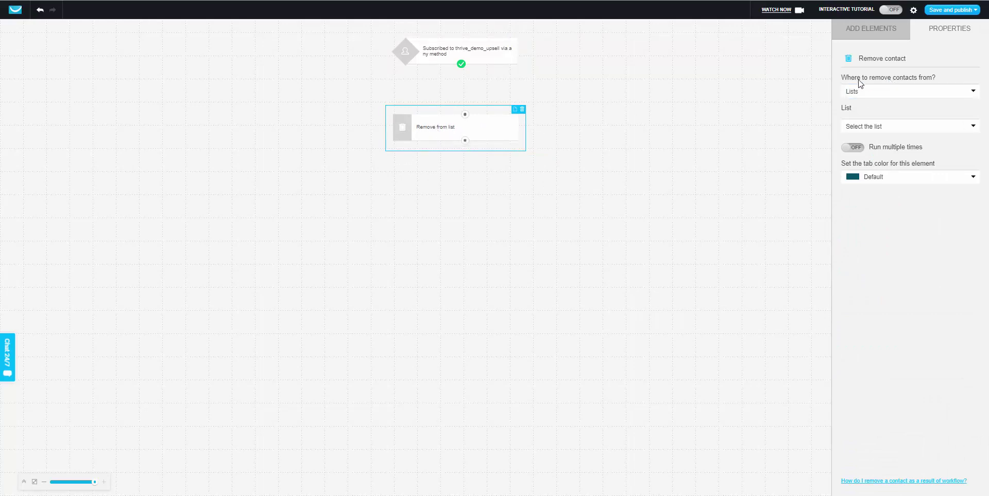
left_click(867, 95)
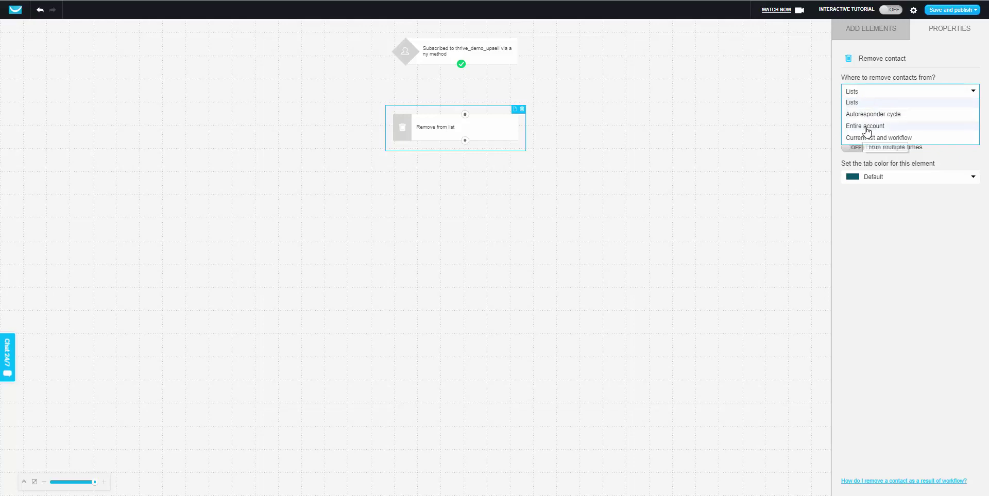
left_click(861, 102)
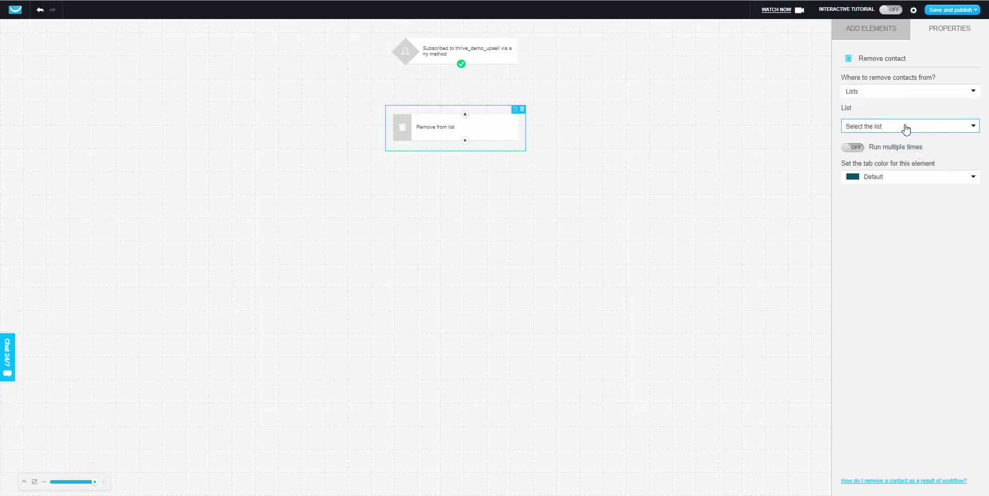
left_click(895, 132)
scroll(886, 211, "down", 10)
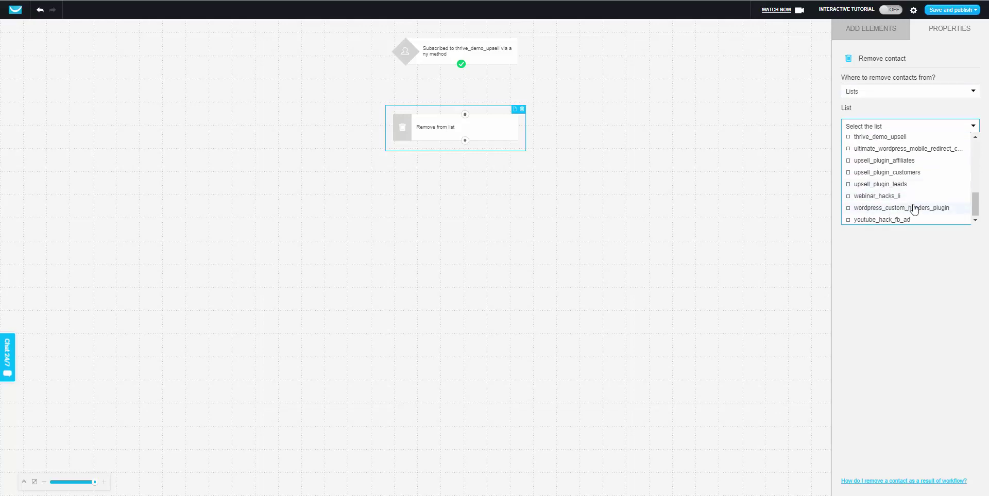
scroll(915, 206, "down", 1)
scroll(919, 187, "up", 2)
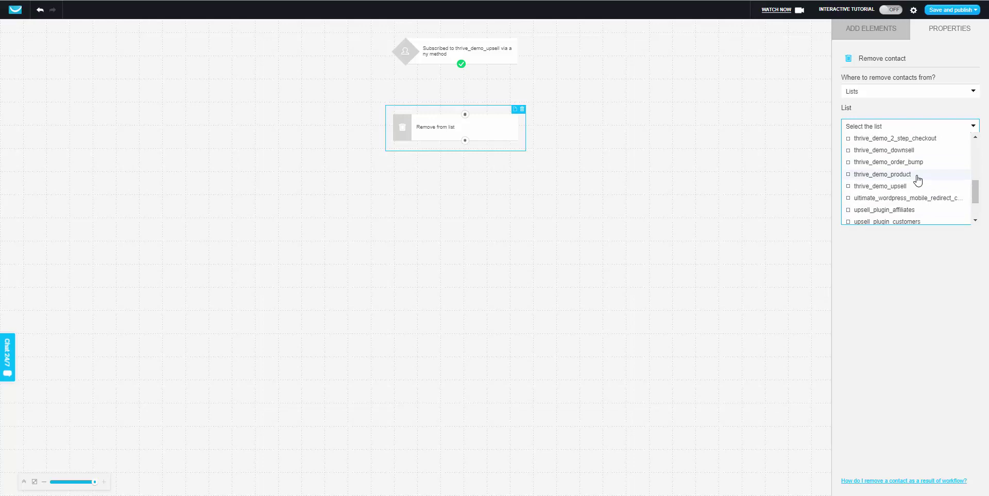
left_click(916, 177)
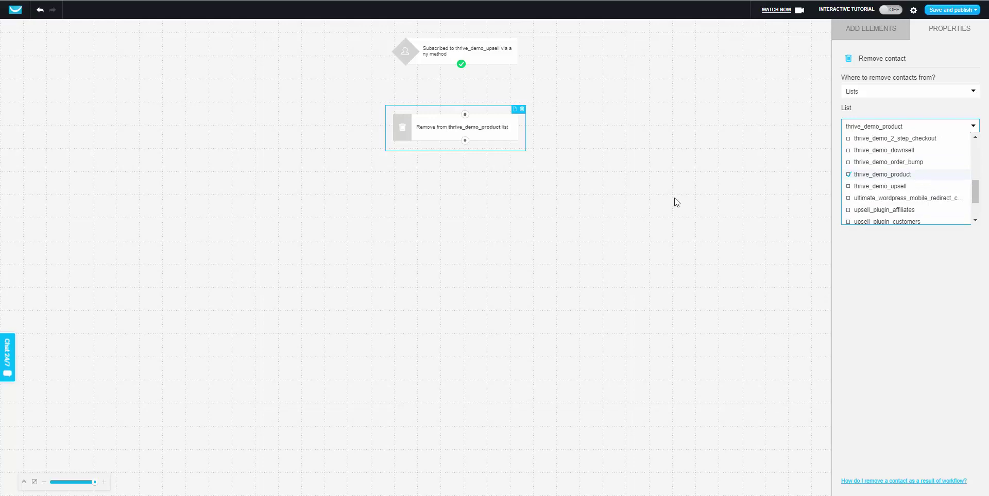
left_click(817, 209)
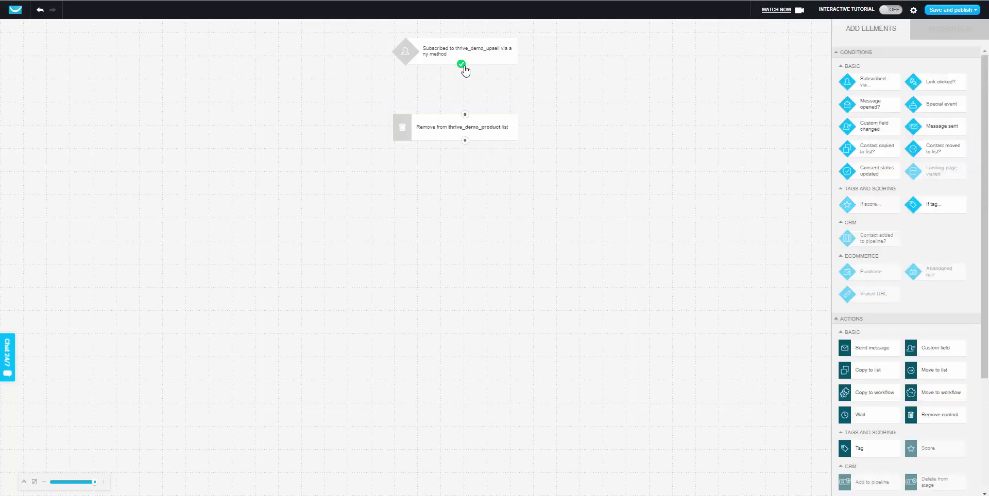
Step: Connect the trigger to the removal step, name the workflow 'Purchased Upsell' and publish it
left_click_drag(461, 64, 465, 115)
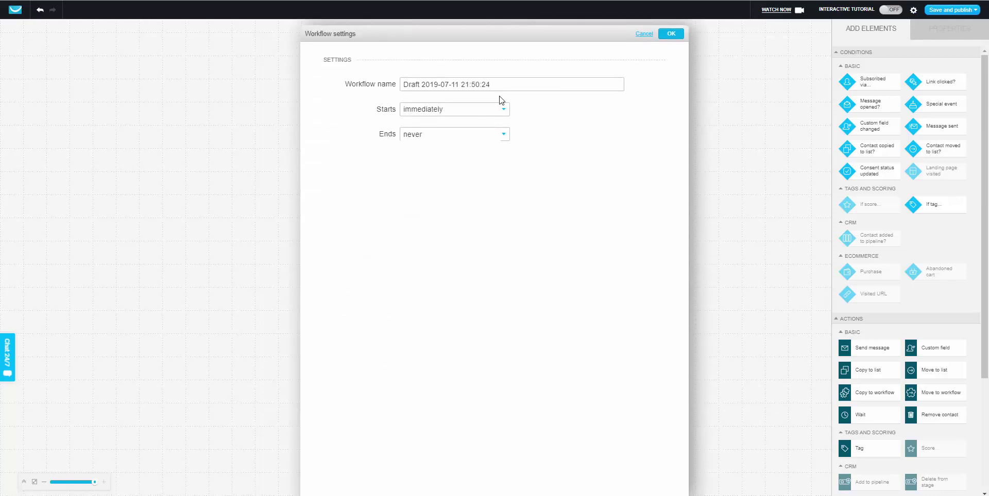
left_click(417, 84)
type("Remove f")
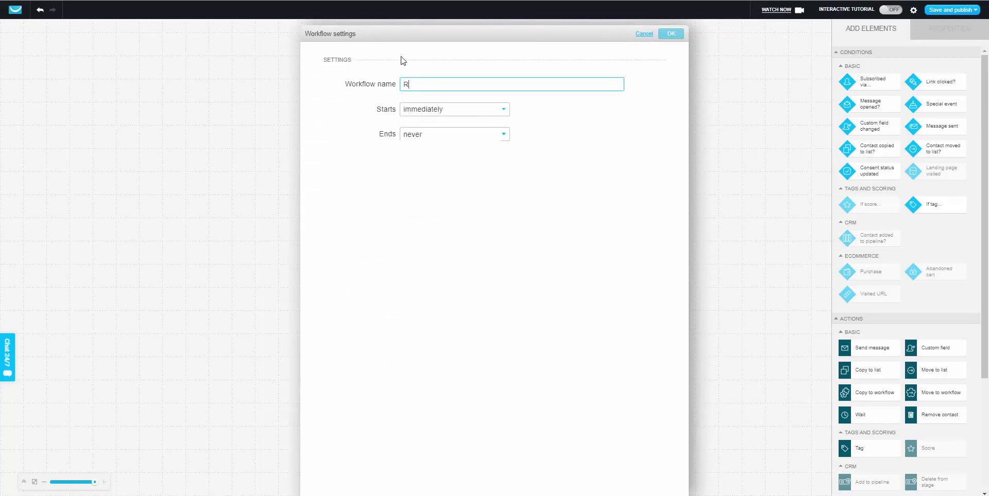
key("ctrl+z")
type("Purchassed Upsell")
left_click(435, 84)
key("BackSpace")
left_click(666, 35)
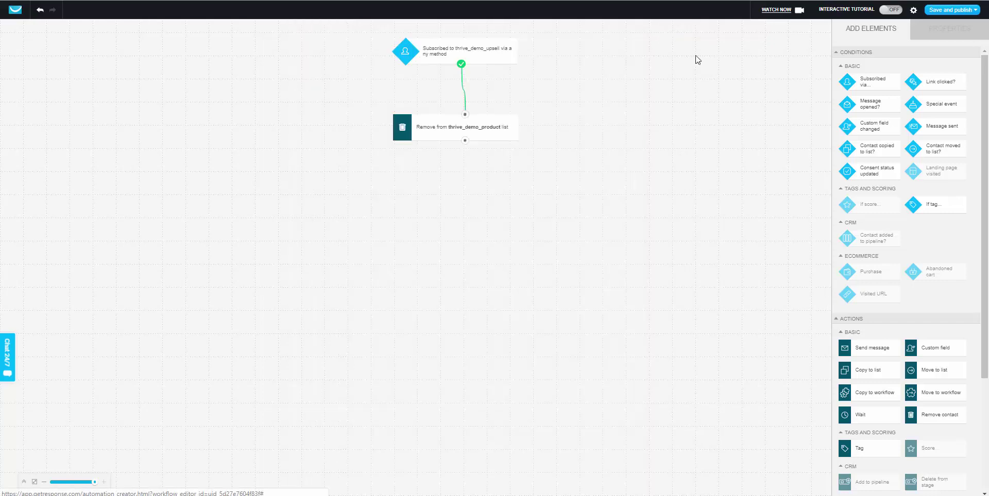
left_click(947, 10)
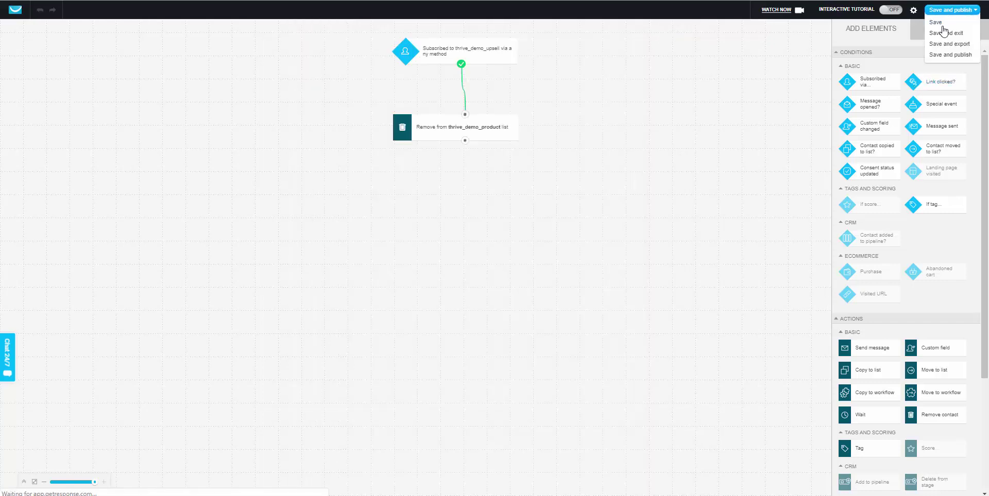
left_click(949, 55)
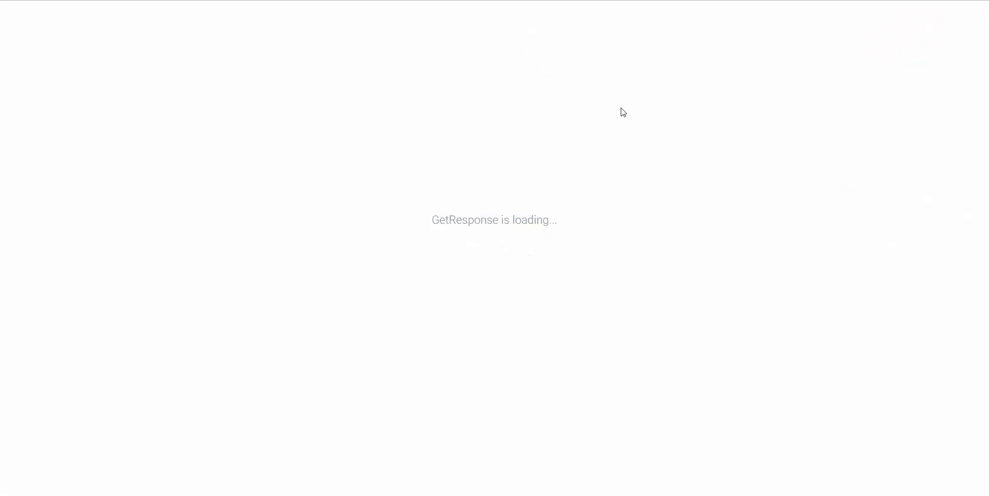
Step: Dismiss the publish confirmation and open Upsell Products in a new tab
left_click(447, 256)
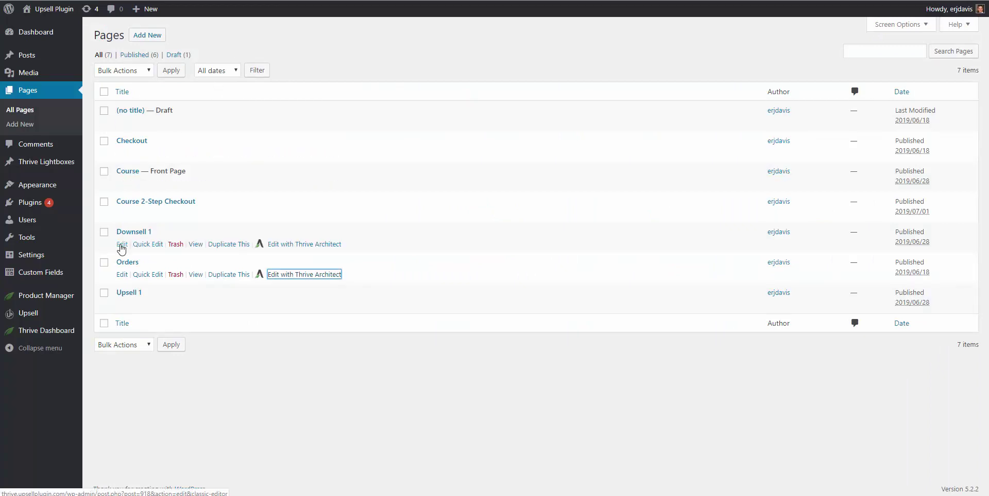
mouse_move(32, 315)
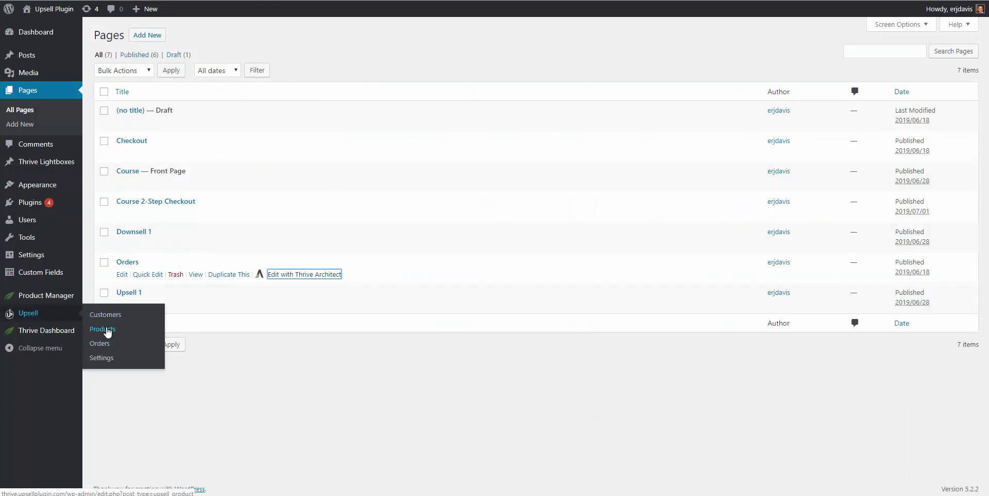
right_click(107, 329)
left_click(130, 335)
key("ctrl+Tab")
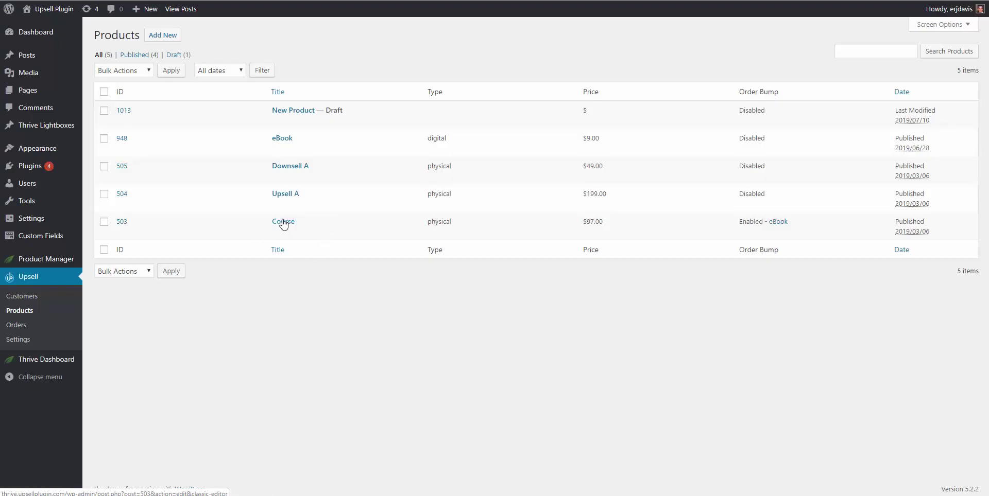
Step: Copy the Course product's 2-Step Checkout shortcode from its Shortcodes tab
left_click(283, 222)
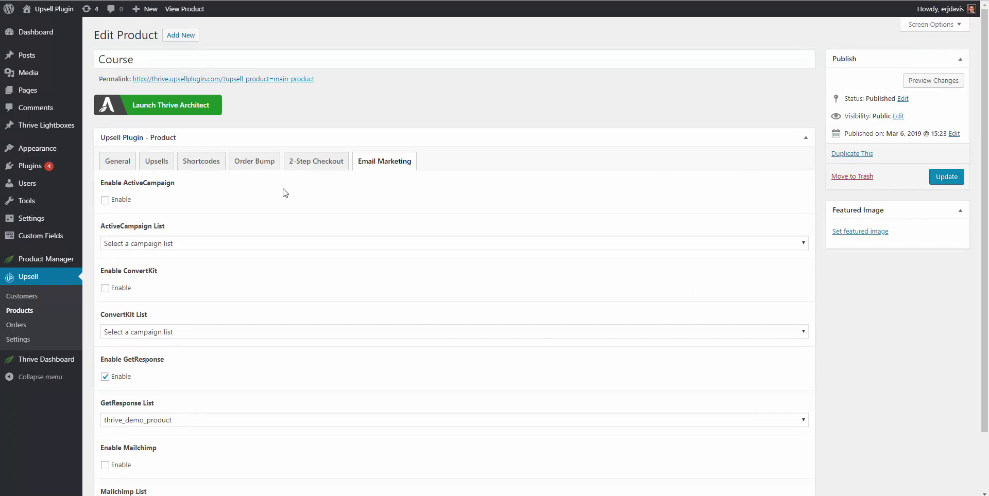
left_click(202, 164)
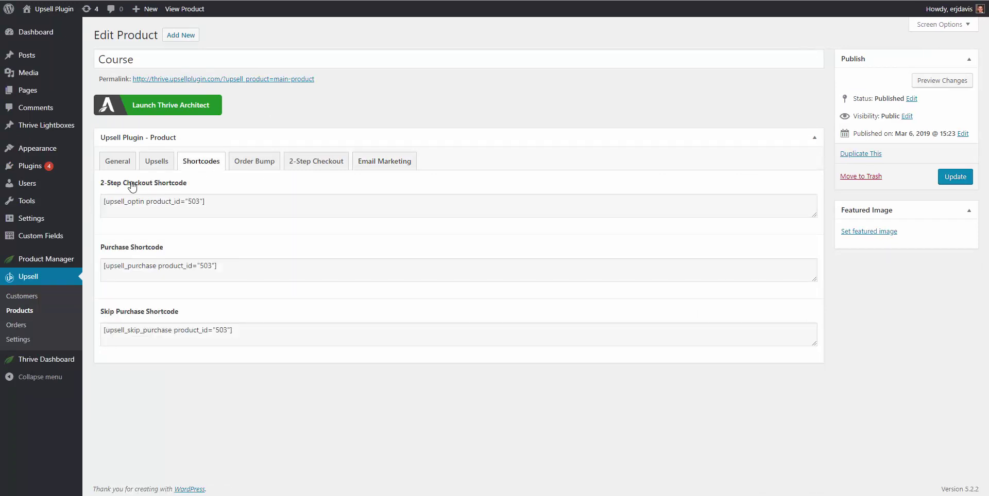
triple_click(150, 201)
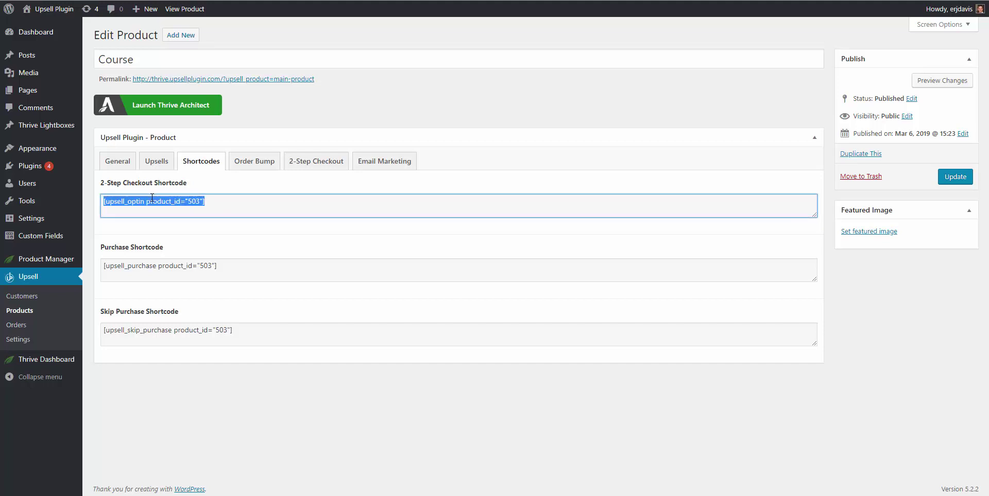
right_click(151, 199)
left_click(182, 208)
Step: Review the Course 2-Step Checkout email list settings and return to the Pages list
left_click(306, 170)
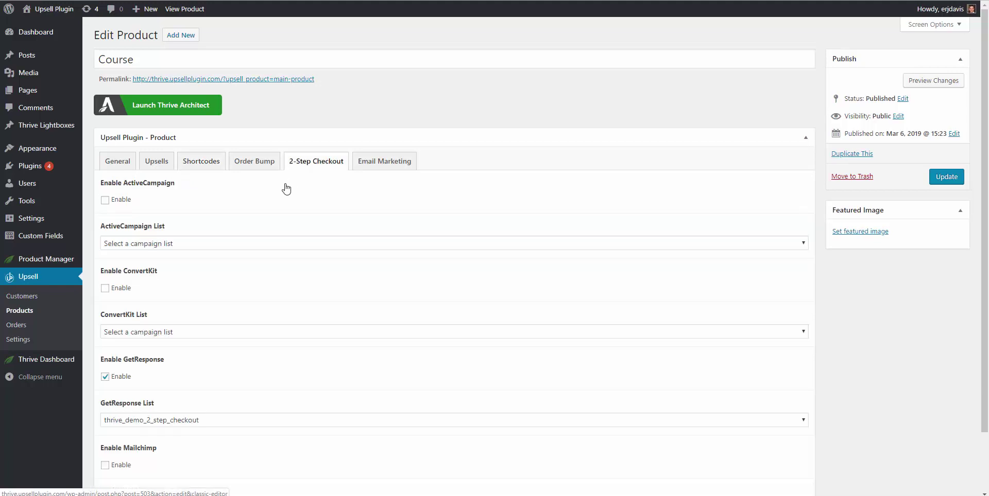
scroll(171, 260, "down", 1)
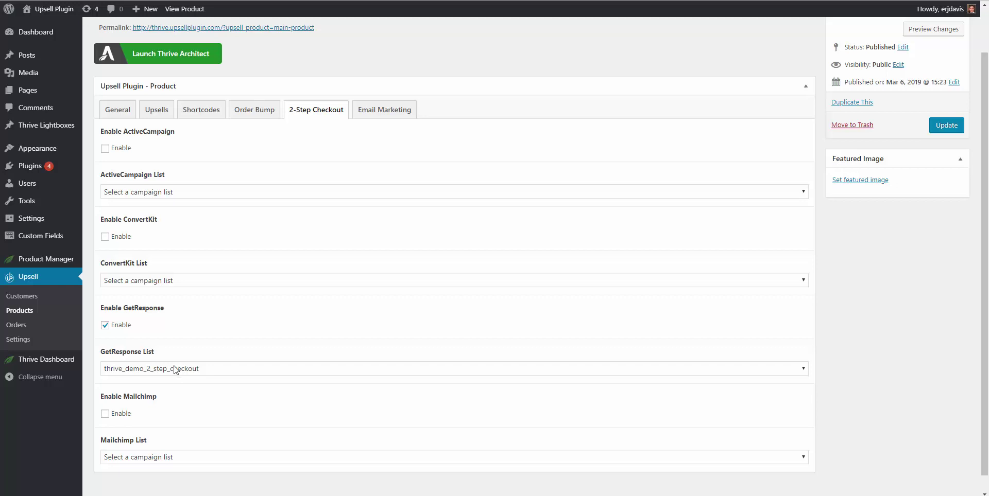
left_click(26, 309)
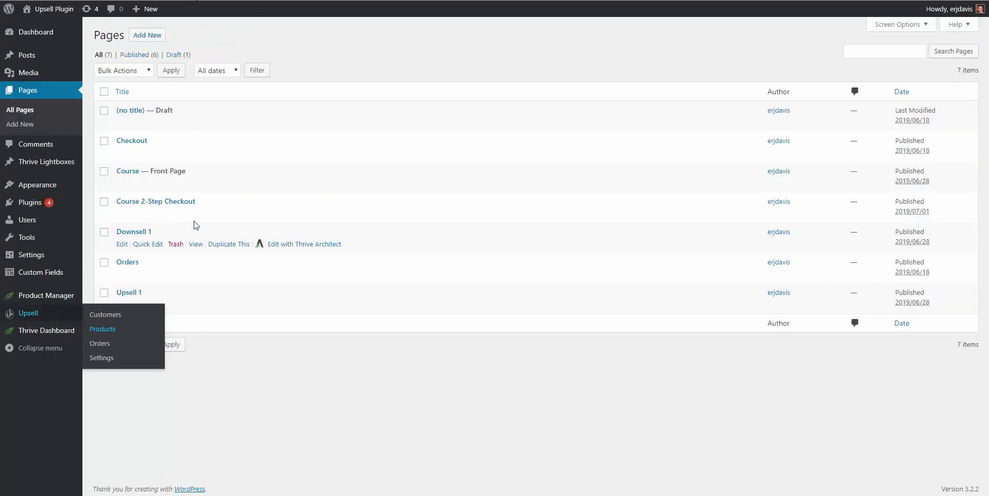
Step: Open the Course 2-Step Checkout page and load its address in a new private window
right_click(197, 214)
left_click(222, 219)
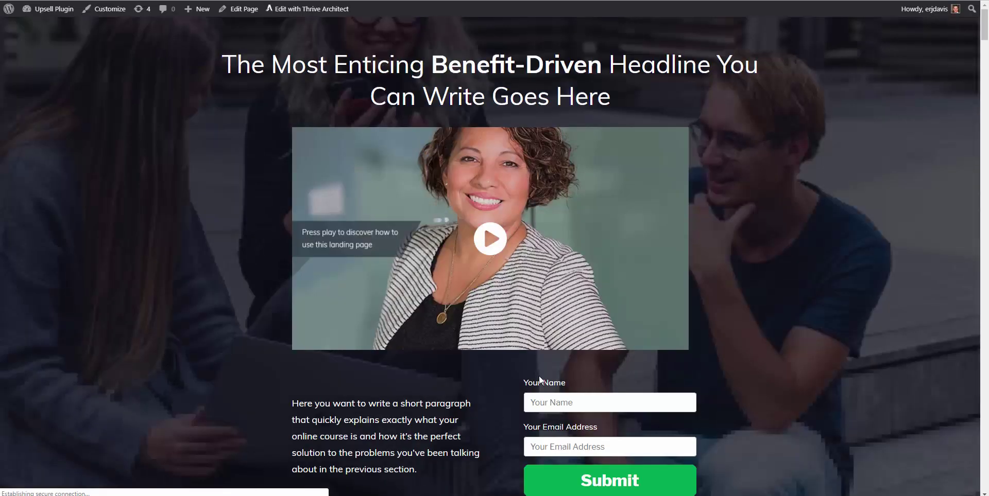
scroll(543, 379, "down", 2)
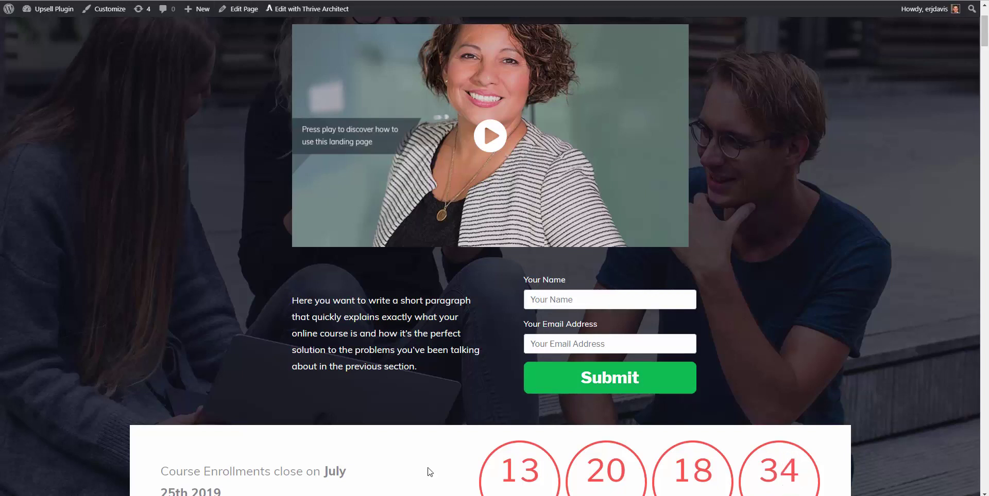
mouse_move(301, 495)
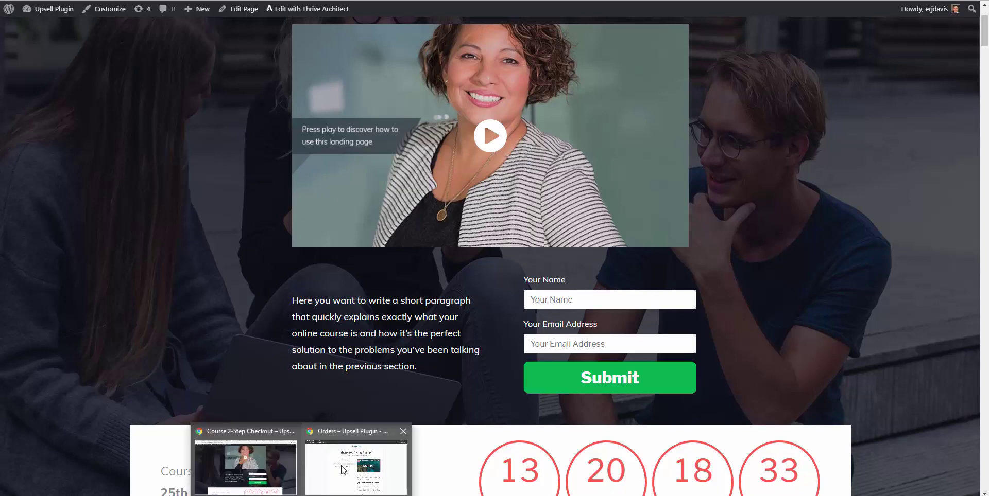
left_click(401, 436)
key("alt+f")
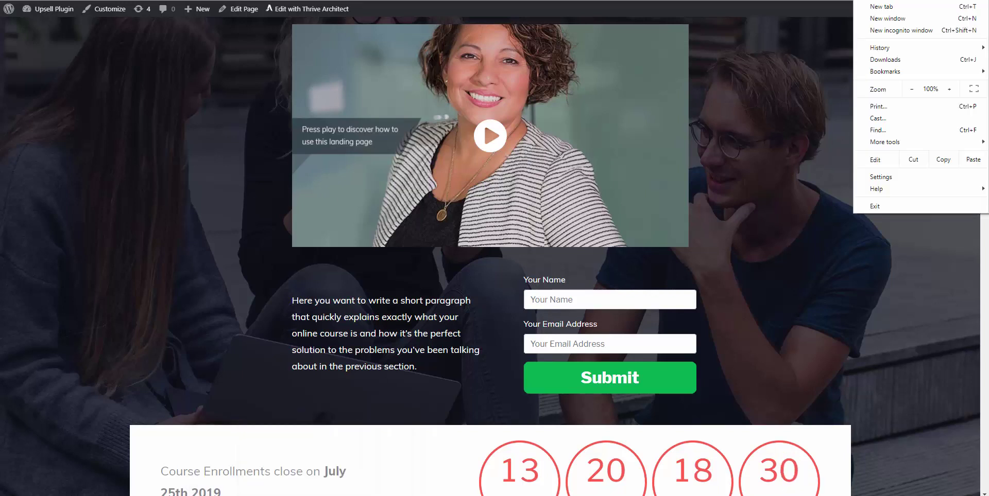
left_click(957, 29)
key("ctrl+v")
key("Return")
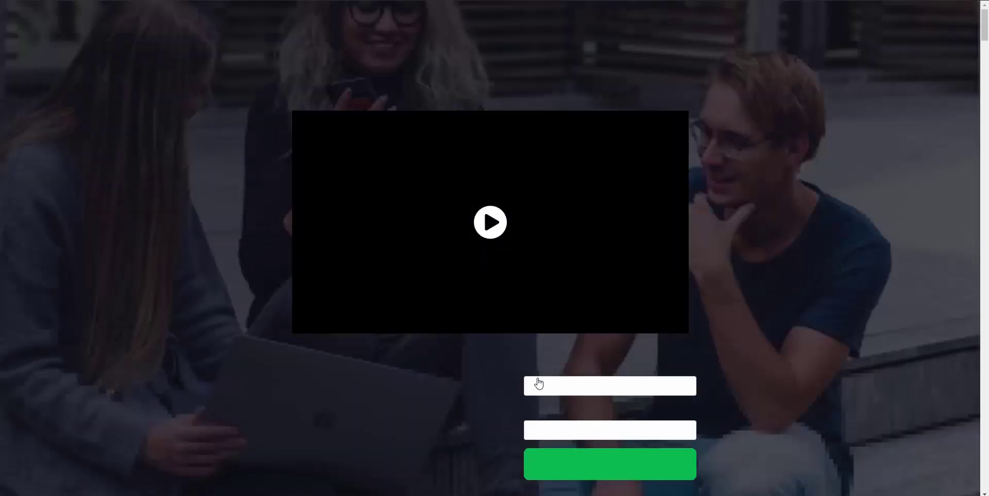
Step: Fill in the buyer's name and e-mail address on the opt-in form and submit it
scroll(537, 367, "down", 1)
left_click(544, 336)
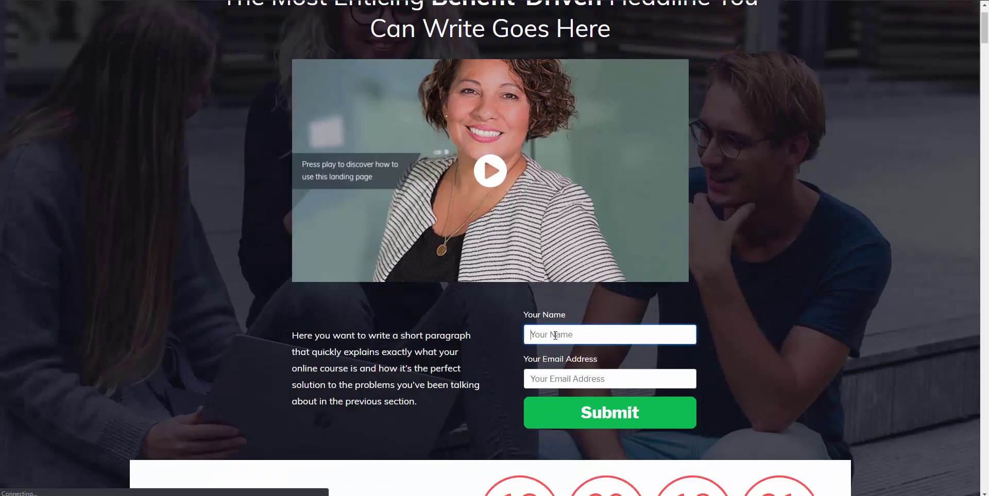
key("Tab")
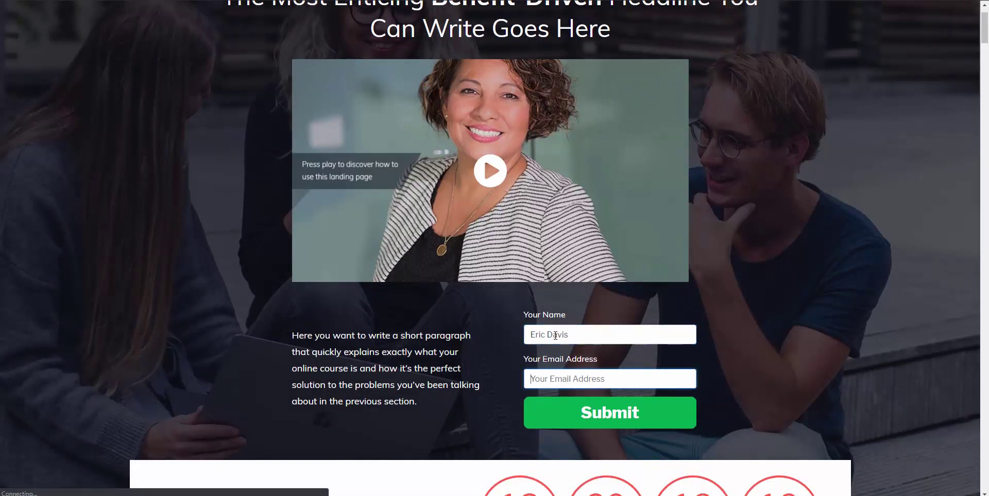
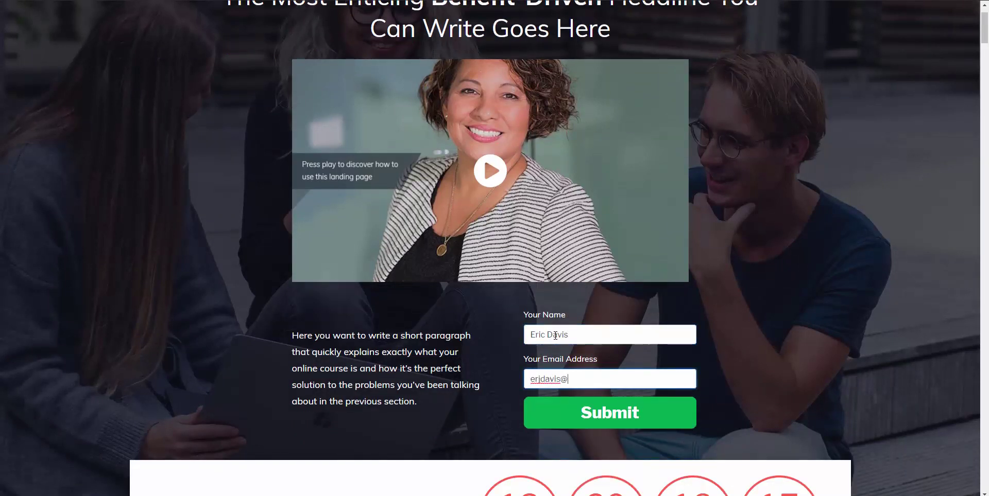
left_click(582, 414)
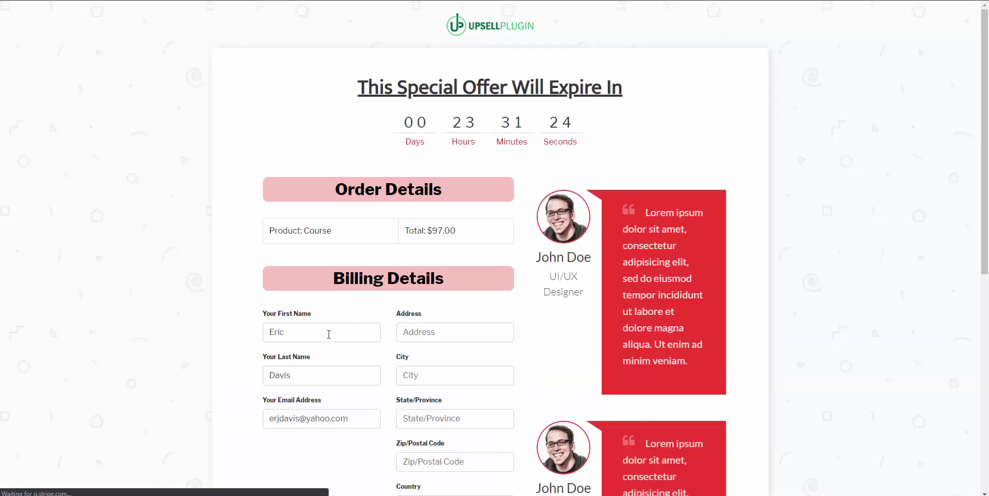
Step: Check the prefilled First Name, Last Name and Email fields and scroll through the checkout page
scroll(316, 337, "down", 1)
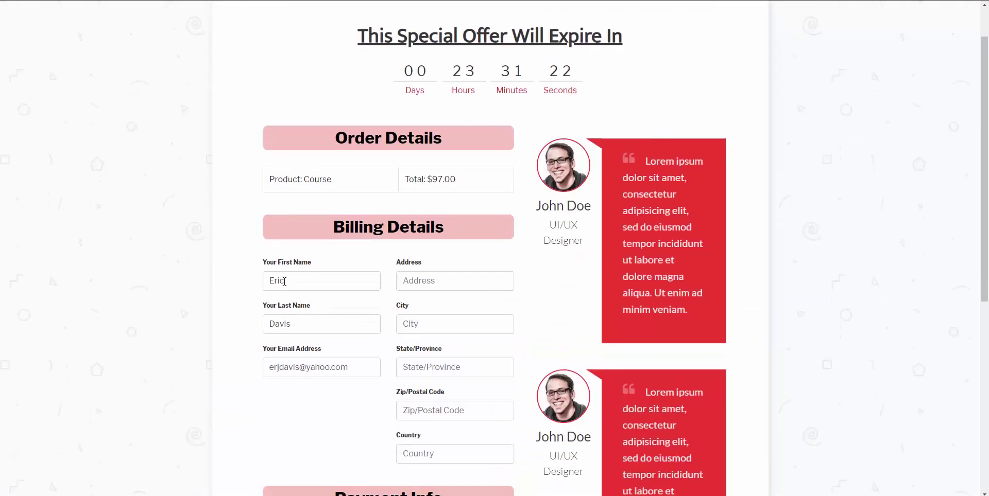
double_click(277, 283)
key("Tab")
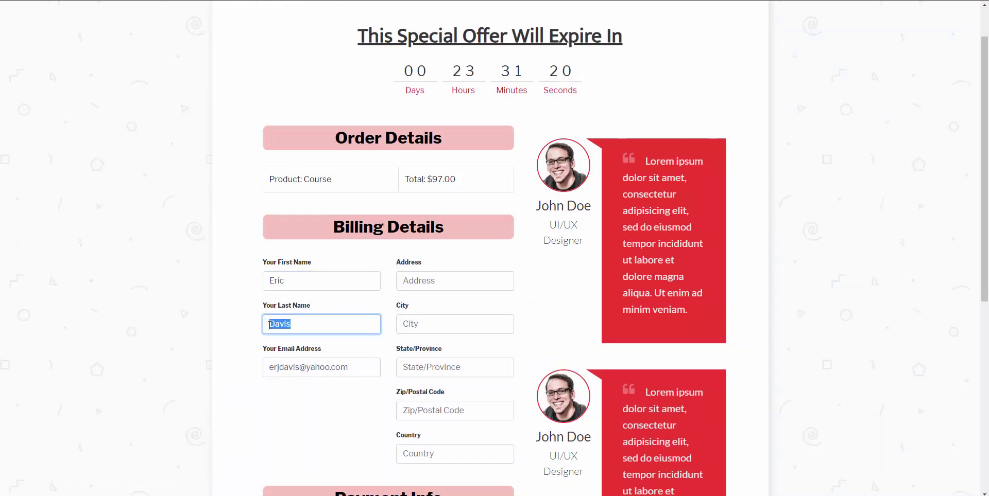
key("Tab")
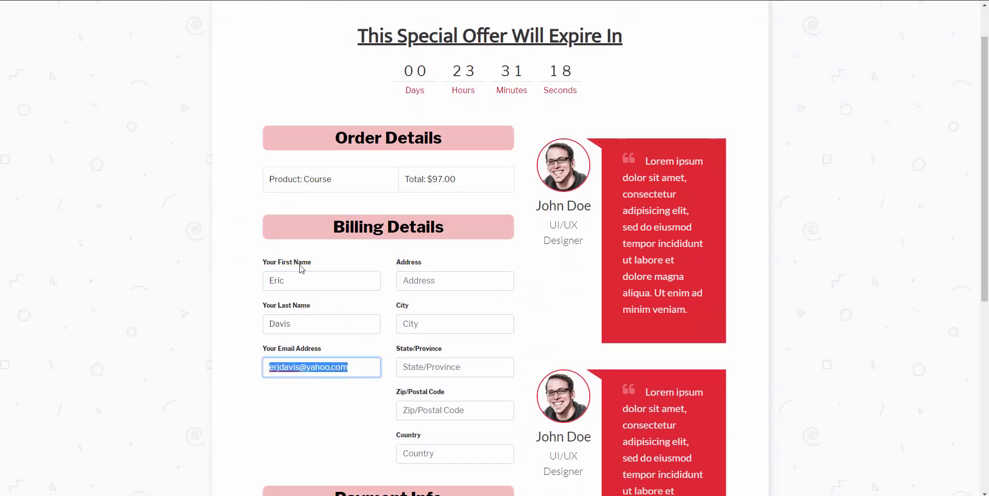
left_click(239, 274)
scroll(243, 278, "down", 2)
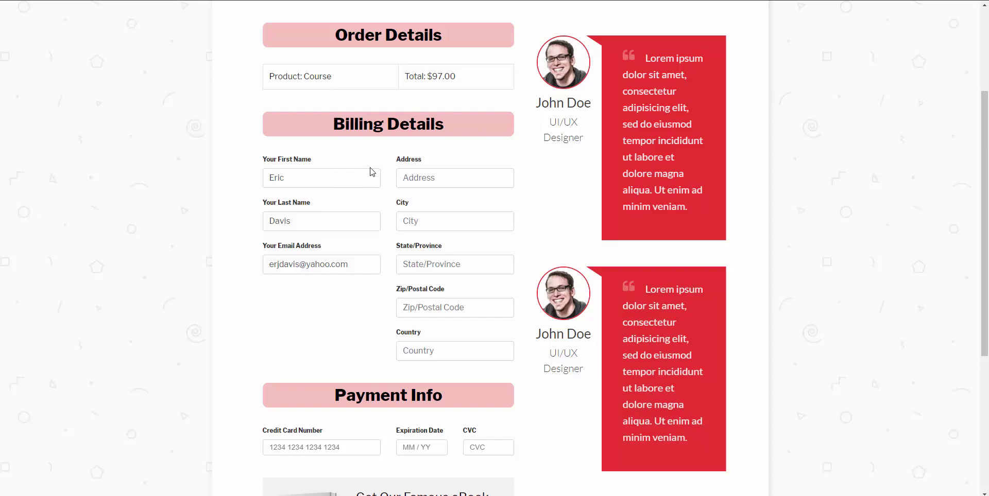
scroll(430, 260, "up", 3)
scroll(425, 263, "down", 6)
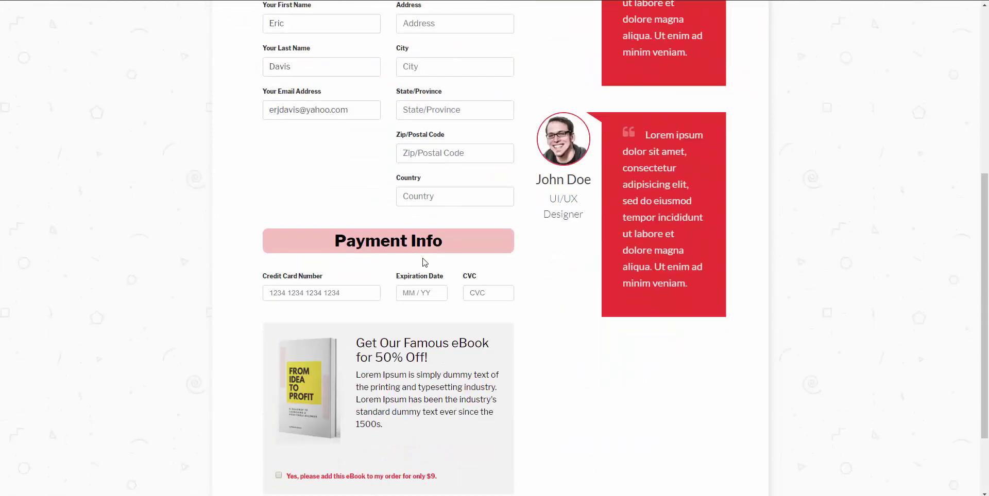
scroll(401, 260, "up", 4)
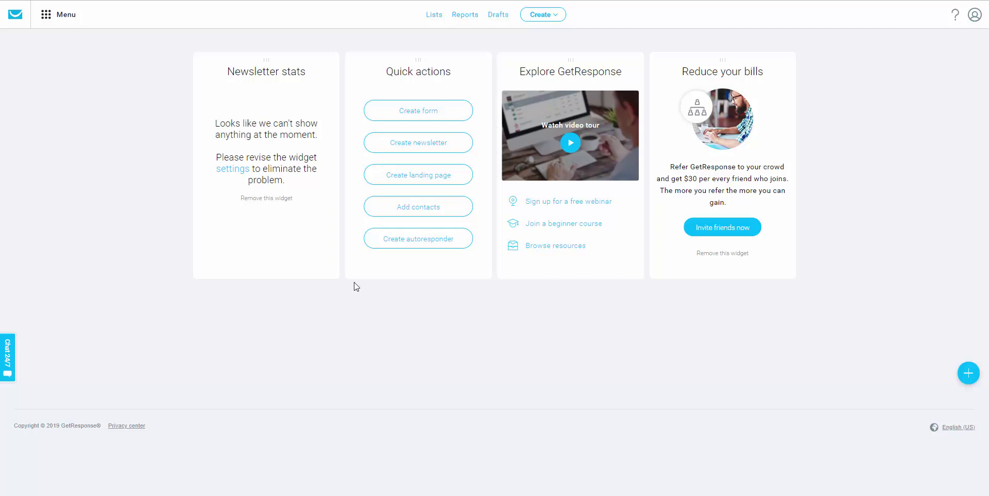
Step: Go to the Autoresponders list from the main menu and start a new autoresponder
left_click(49, 24)
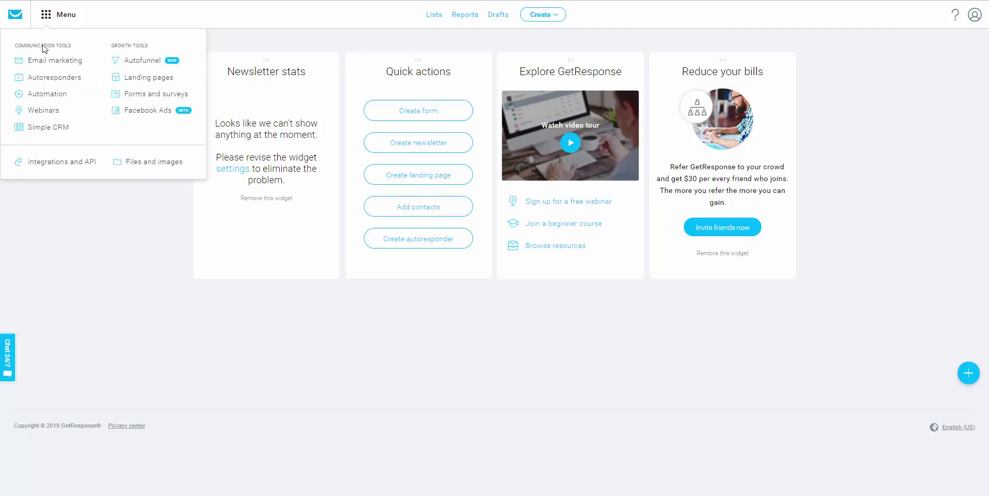
left_click(40, 80)
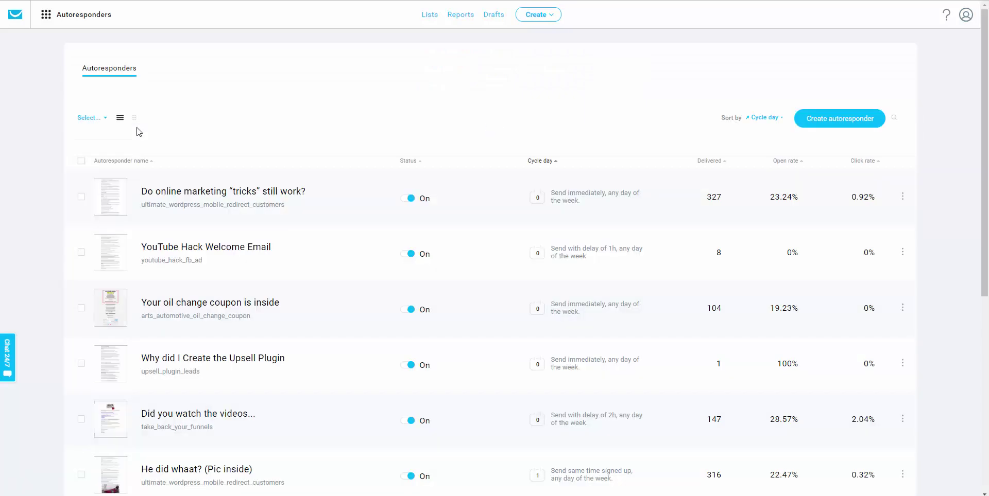
left_click(105, 122)
left_click(430, 123)
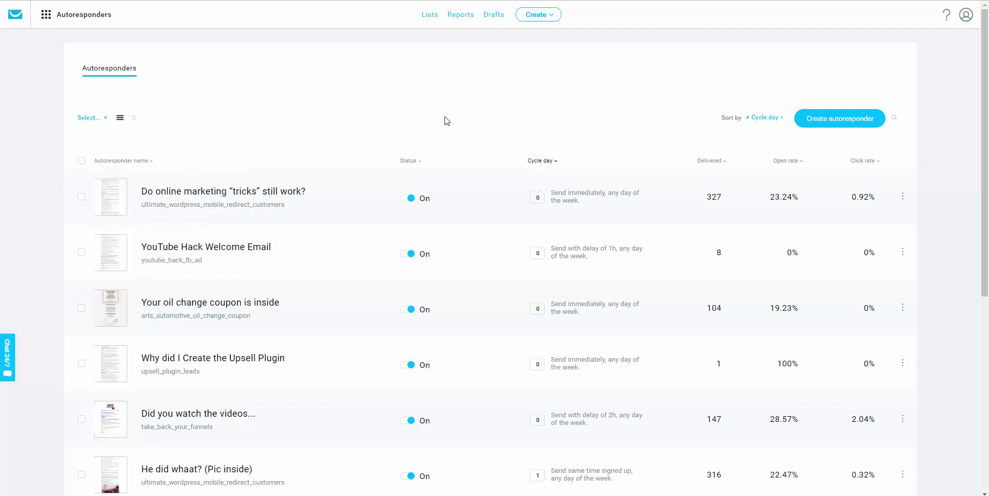
left_click(824, 124)
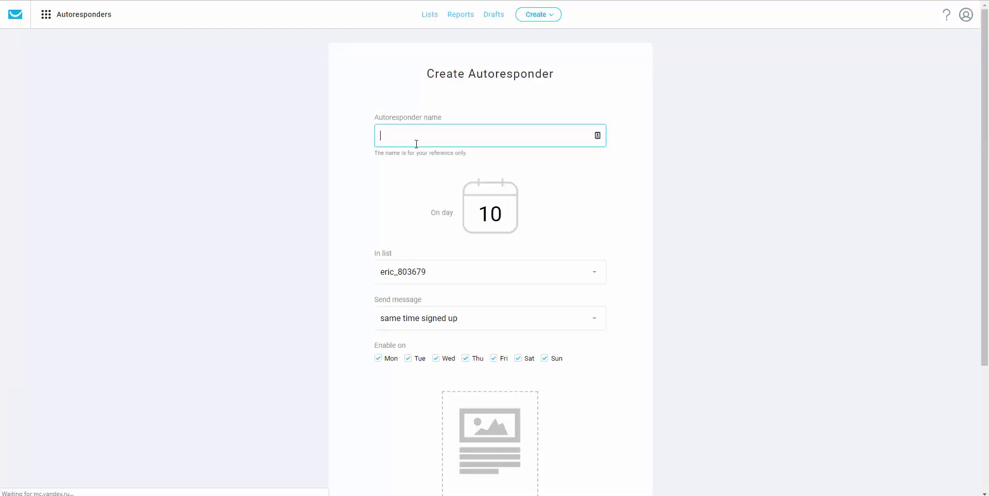
Step: Choose thrive_demo_2_step_checkout as the autoresponder's In list
type("Cart Aba")
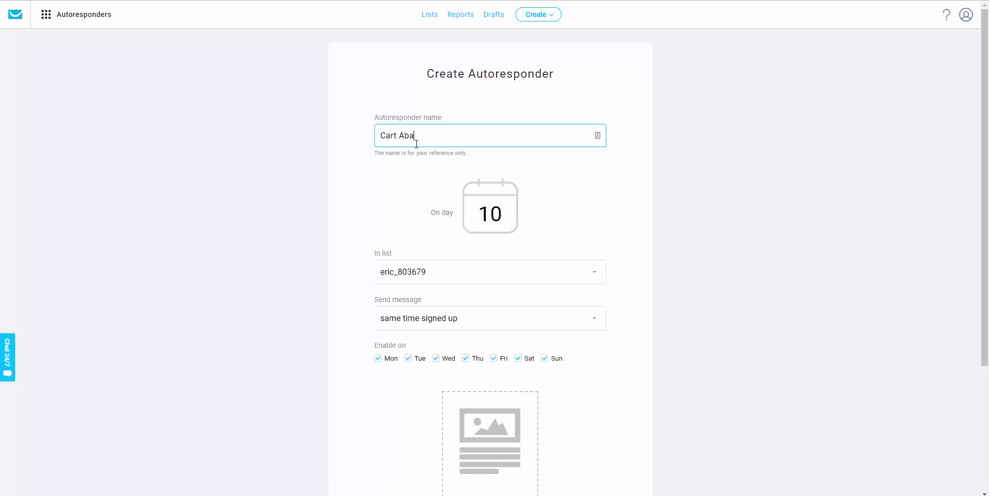
scroll(435, 191, "down", 2)
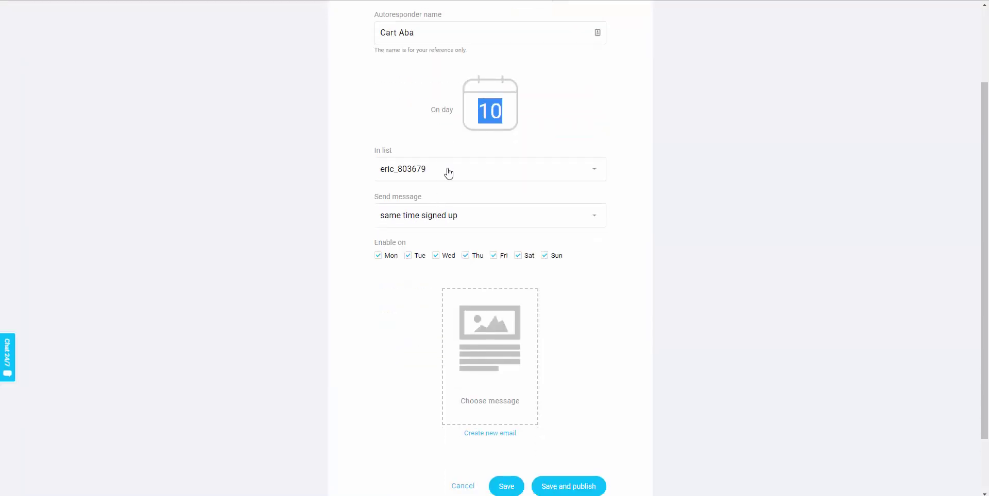
left_click(446, 172)
scroll(455, 258, "down", 6)
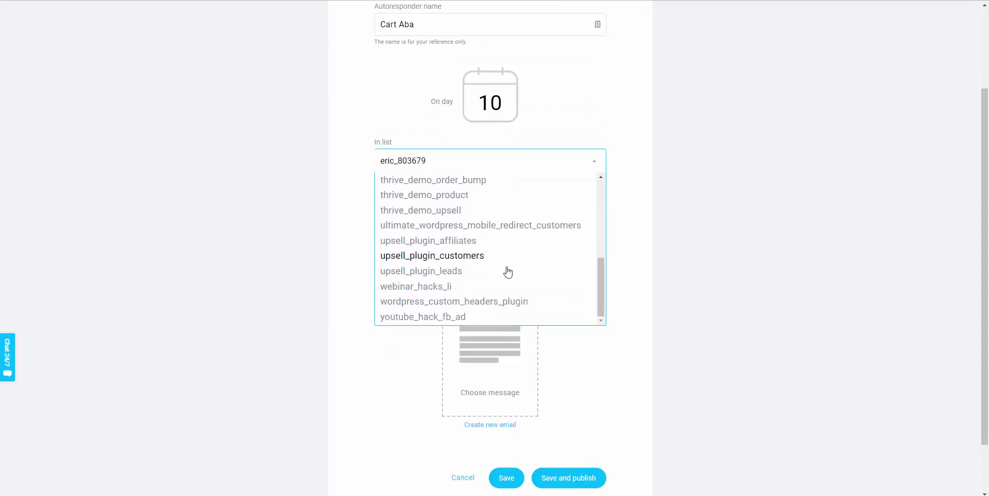
scroll(503, 249, "up", 1)
scroll(502, 249, "up", 1)
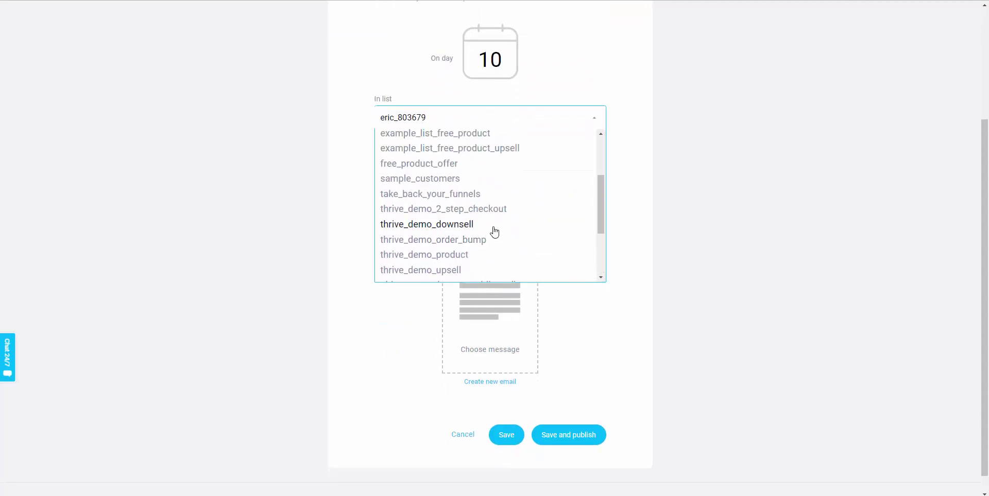
left_click(510, 195)
left_click(460, 124)
left_click(472, 209)
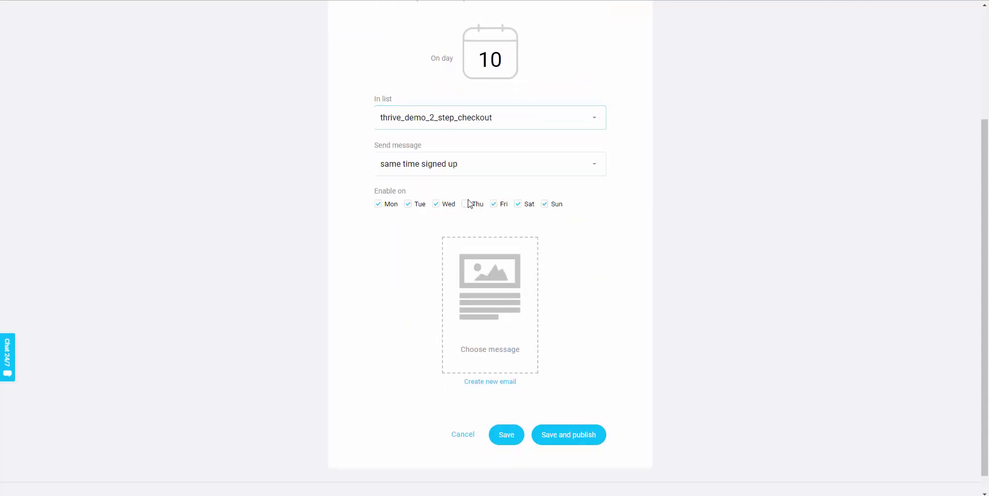
Step: Set the message to send with a delay of 1 hour
left_click(401, 166)
left_click(408, 200)
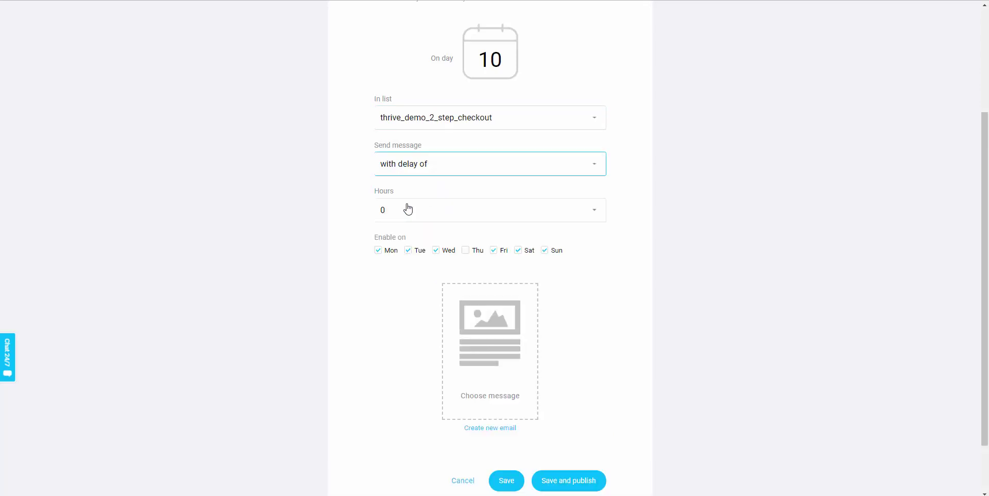
left_click(405, 210)
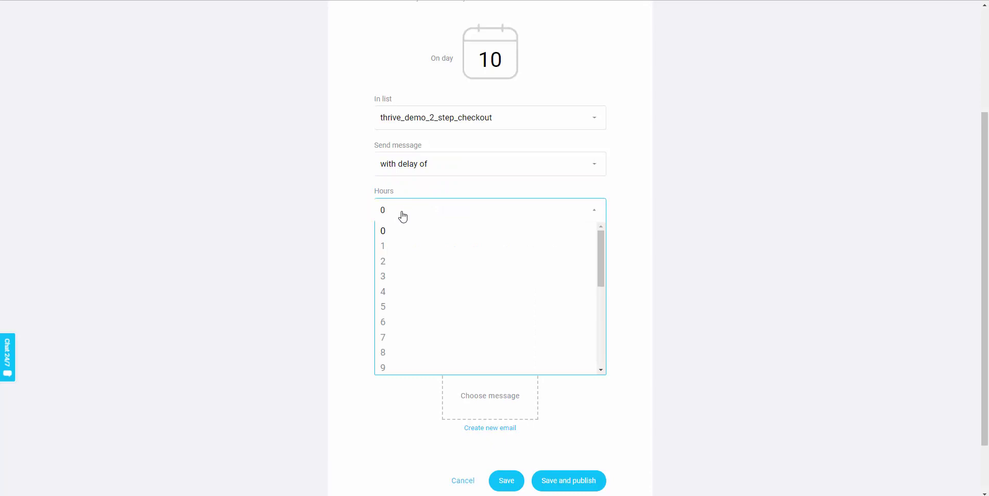
left_click(387, 248)
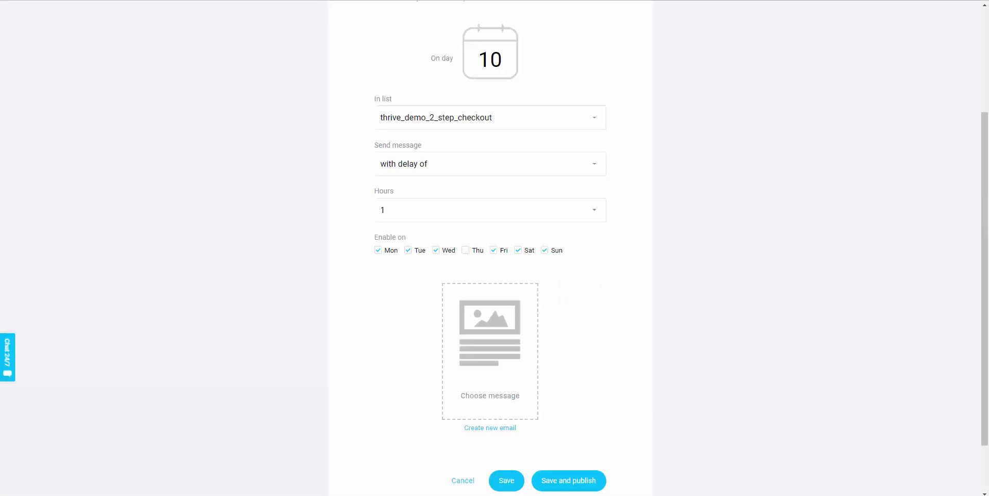
Step: Leave the unsaved autoresponder for Automation and start creating a new workflow
scroll(108, 31, "up", 3)
left_click(46, 16)
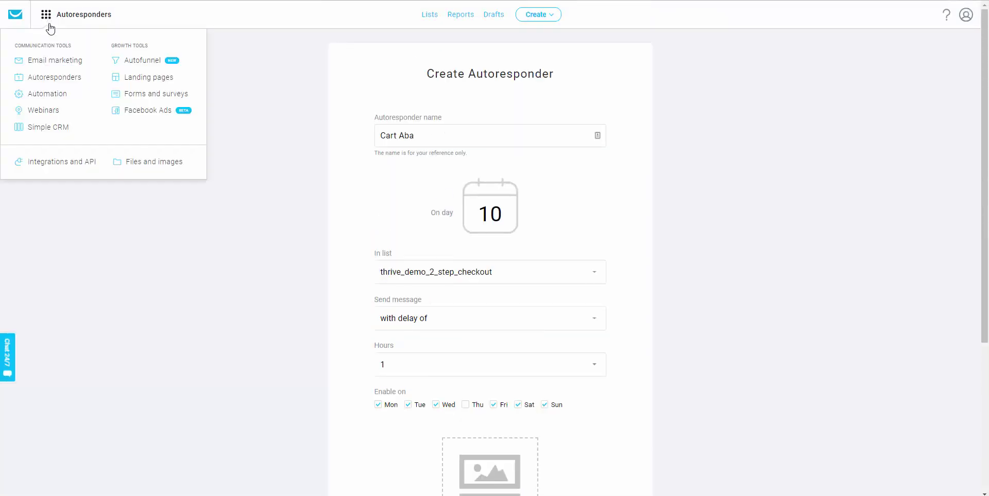
left_click(54, 100)
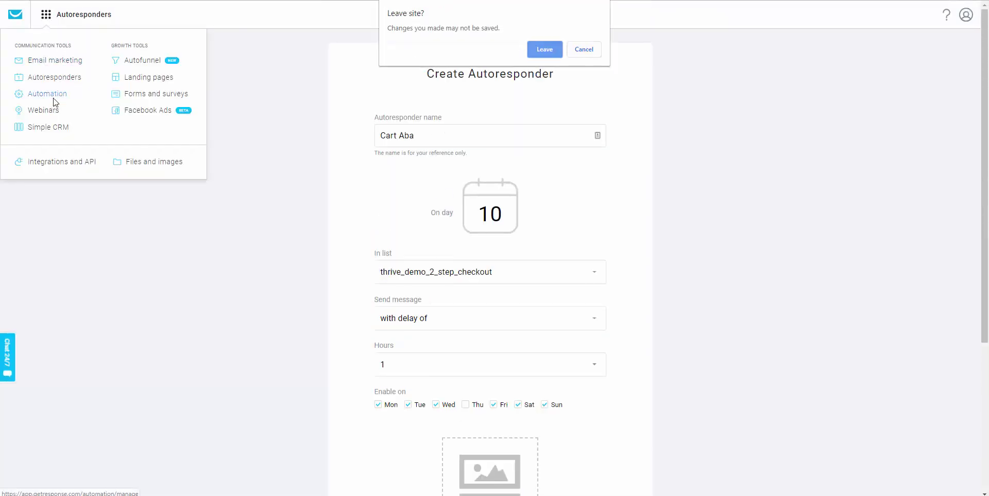
key("Return")
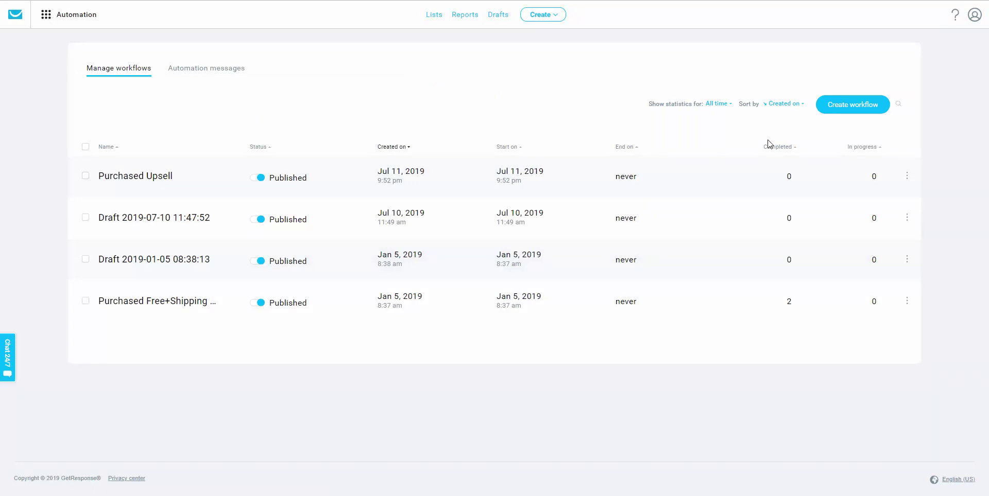
left_click(835, 117)
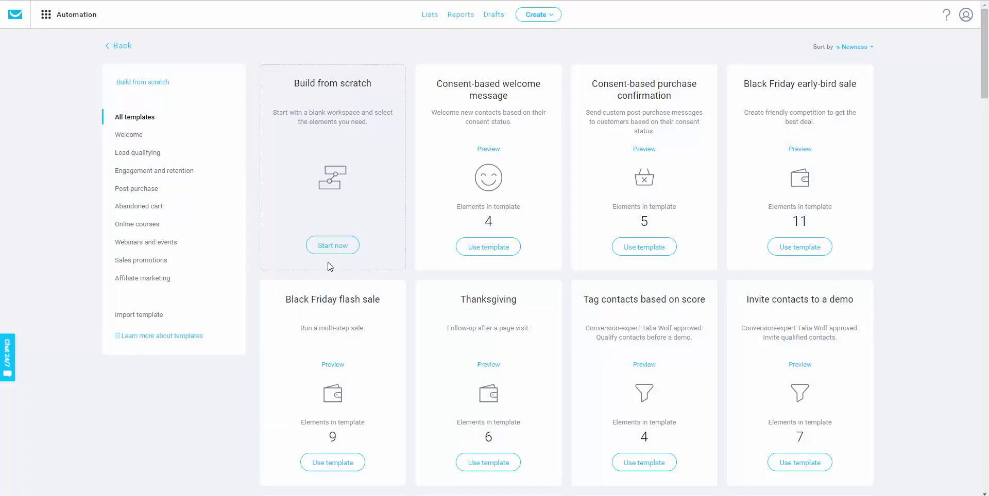
Step: Build a workflow from scratch with a Subscribes trigger limited to the thrive_demo_product list
left_click(332, 246)
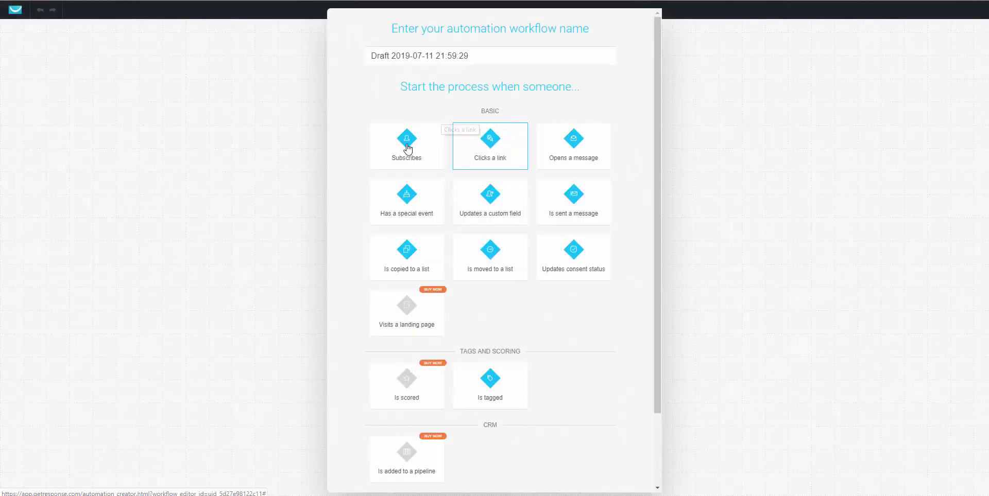
left_click(407, 149)
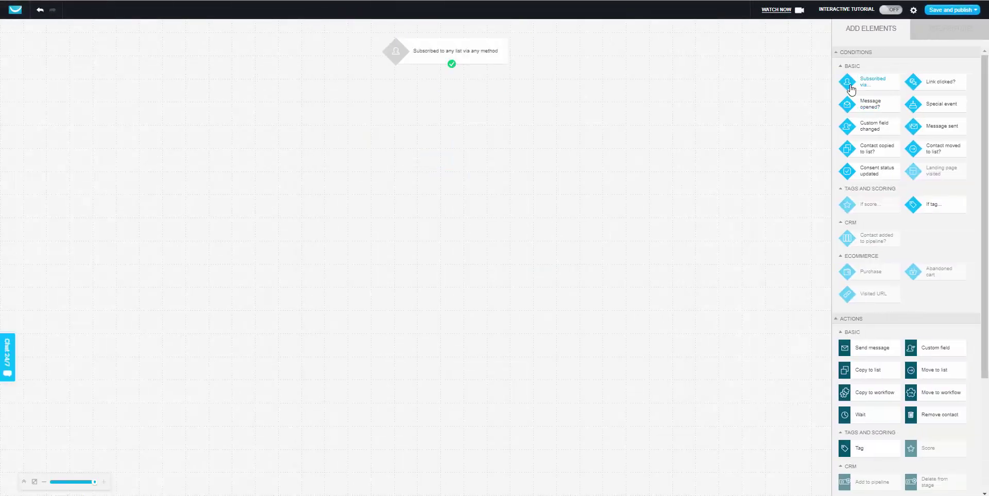
left_click(475, 54)
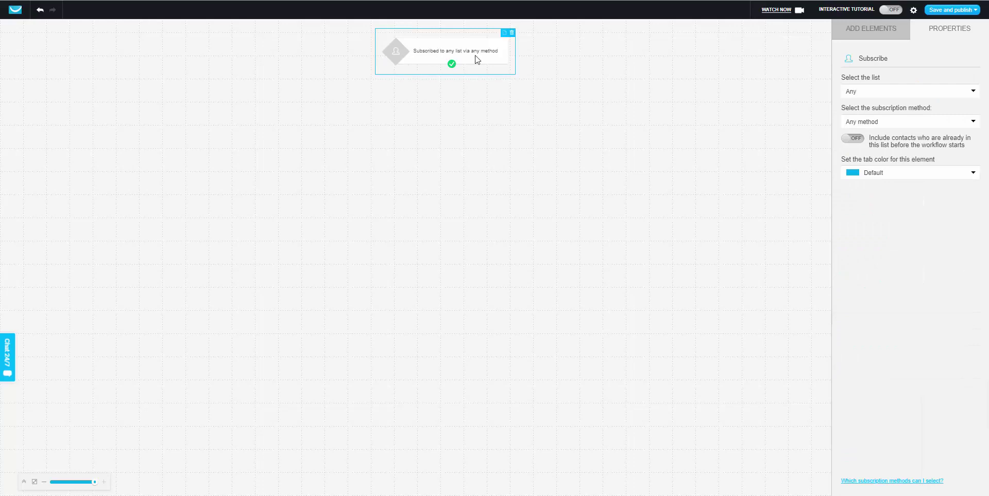
left_click(861, 94)
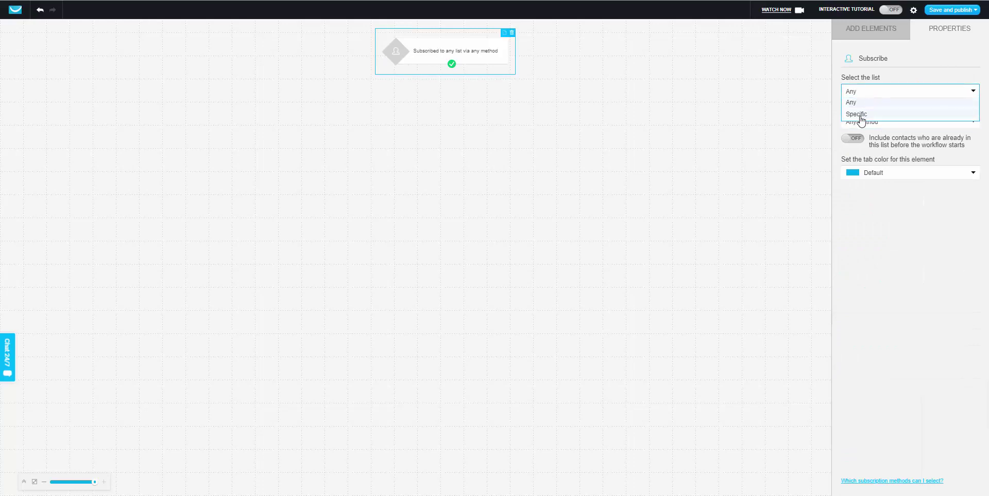
left_click(853, 114)
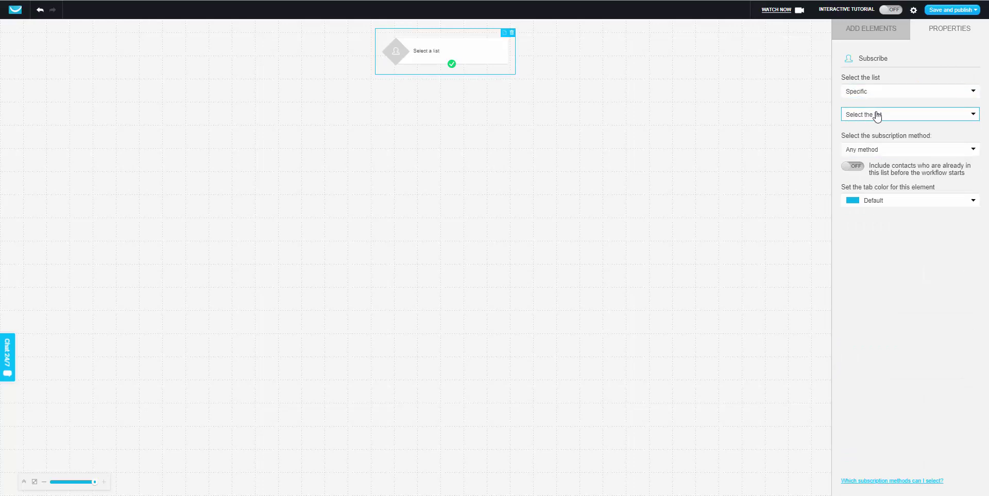
left_click(874, 114)
scroll(862, 165, "down", 10)
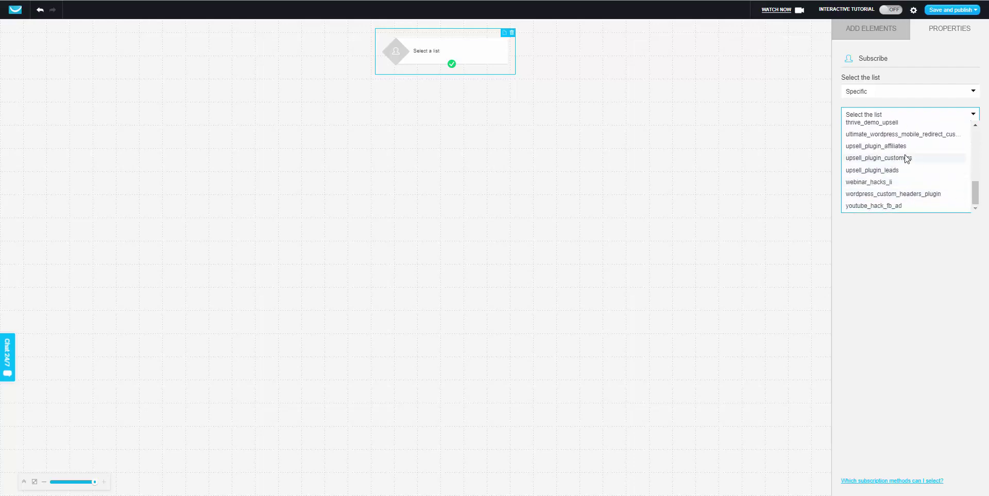
scroll(905, 162, "up", 1)
scroll(905, 162, "up", 3)
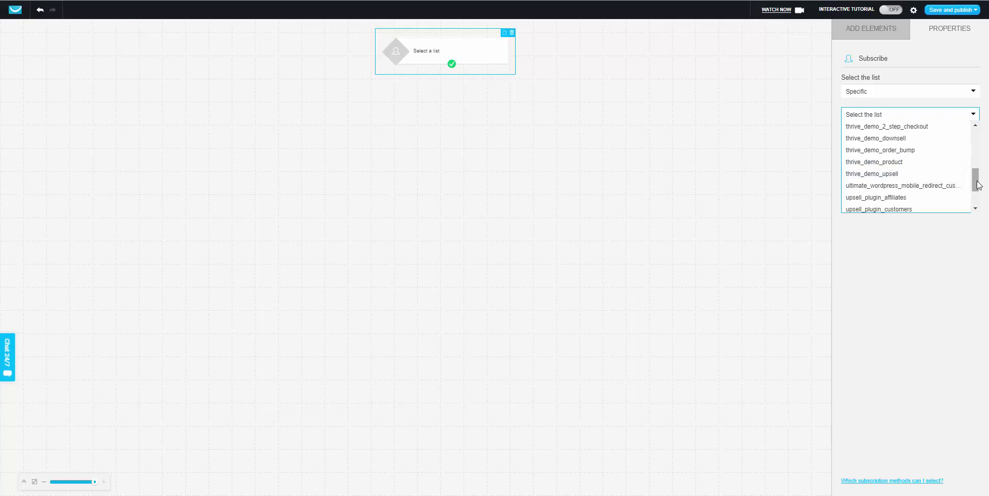
left_click(919, 163)
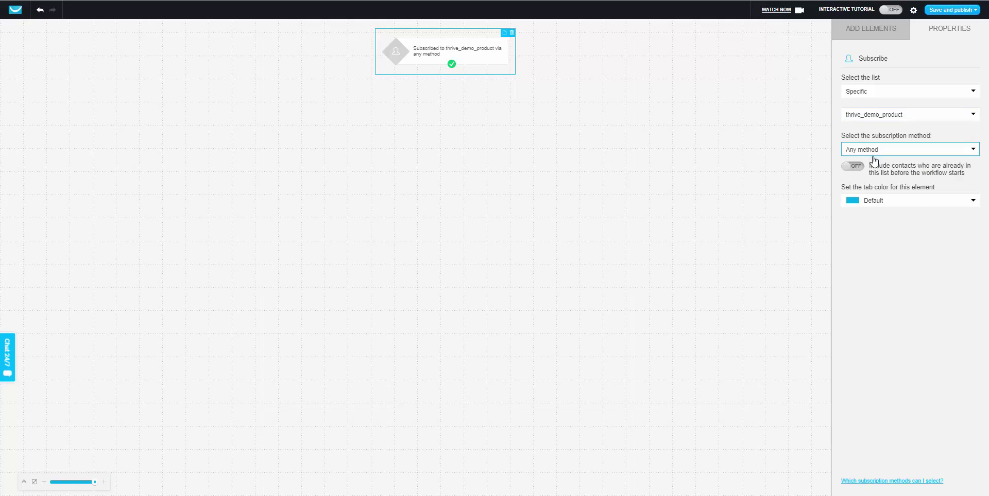
left_click(855, 34)
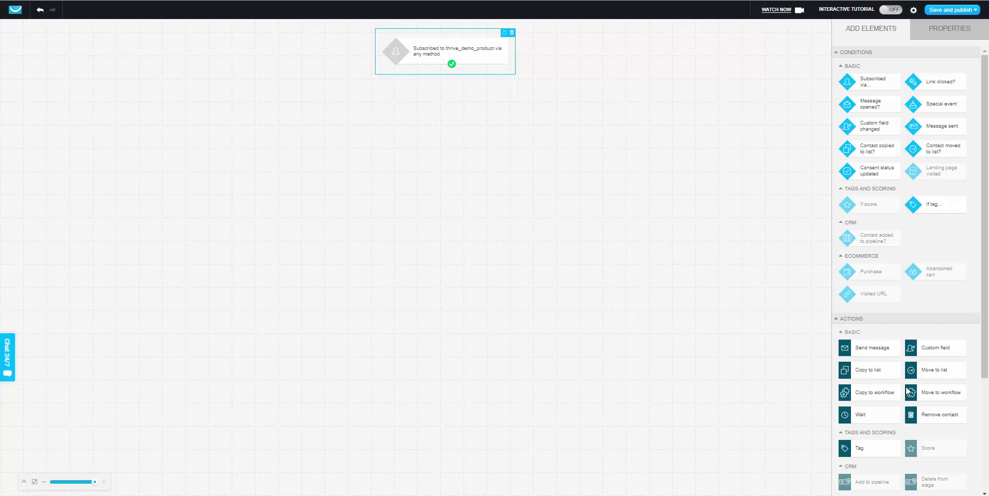
Step: Add a Remove contact step for the thrive_demo_2_step_checkout list and connect it after the trigger
left_click_drag(919, 409, 865, 387)
left_click_drag(460, 151, 462, 122)
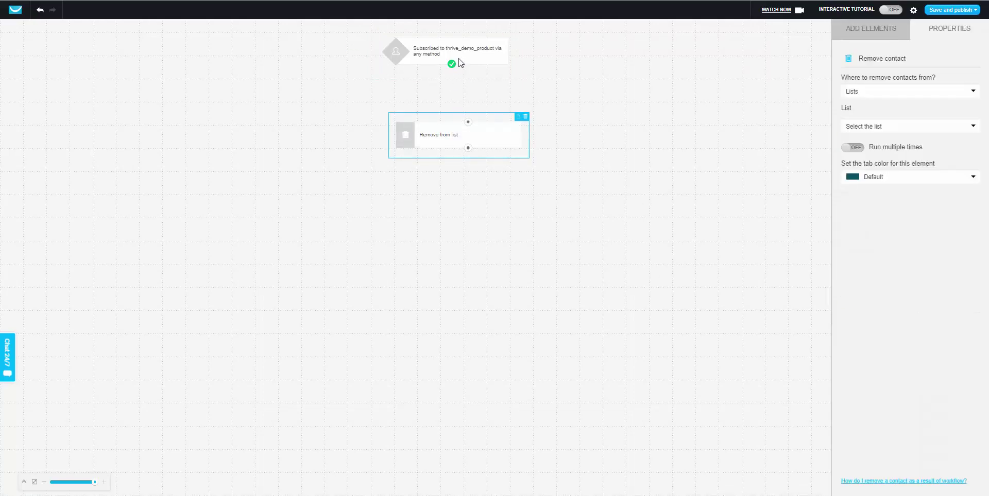
left_click(887, 98)
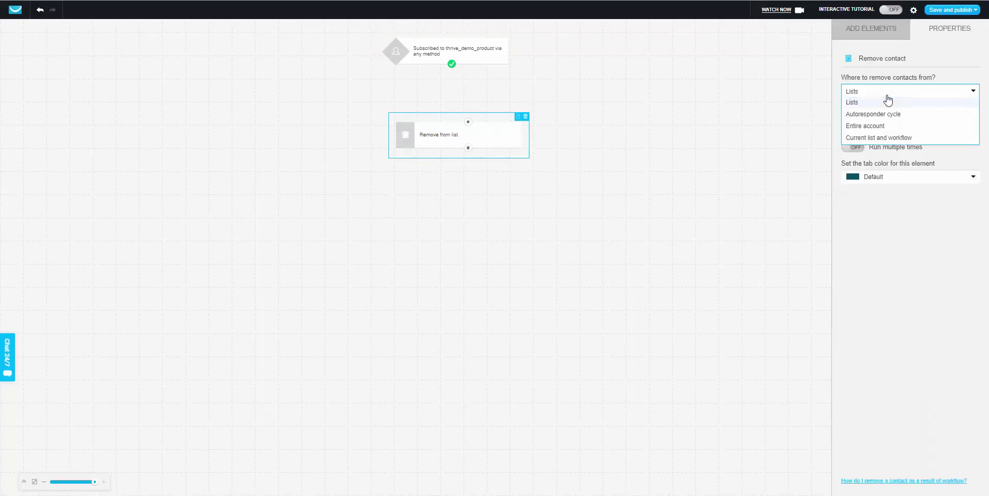
left_click(887, 102)
left_click(876, 126)
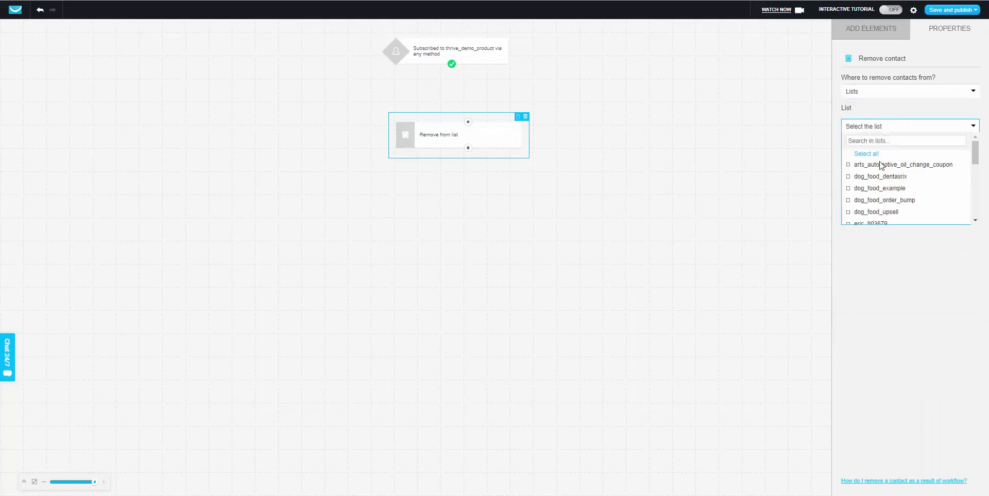
scroll(888, 212, "down", 2)
scroll(889, 213, "down", 4)
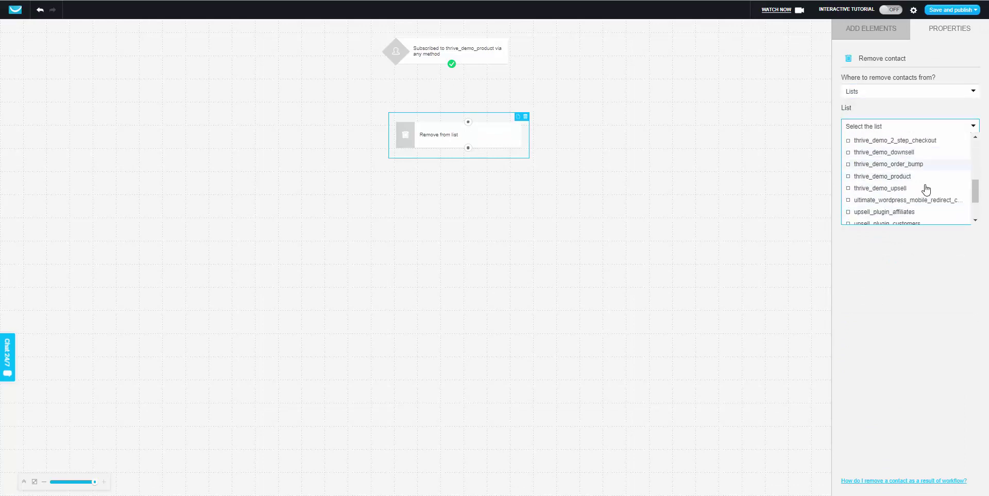
left_click(921, 144)
left_click(654, 224)
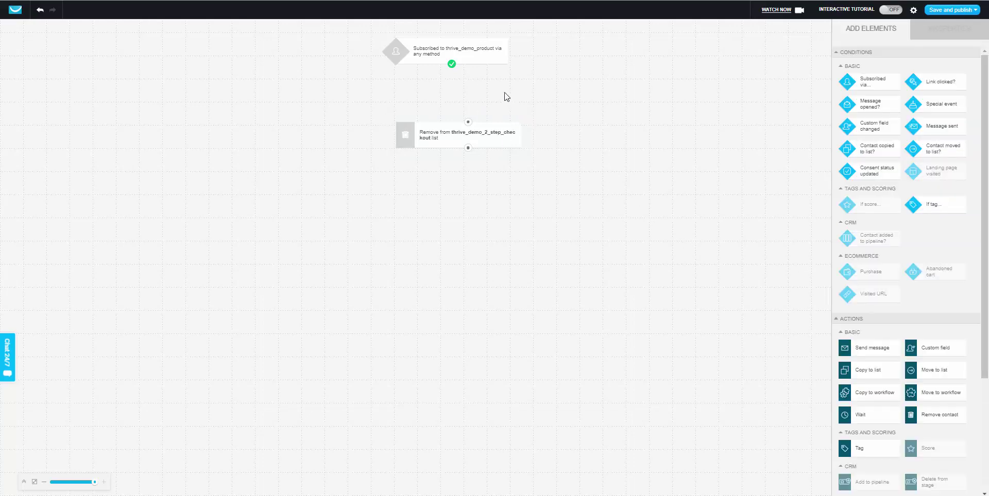
left_click_drag(451, 64, 468, 124)
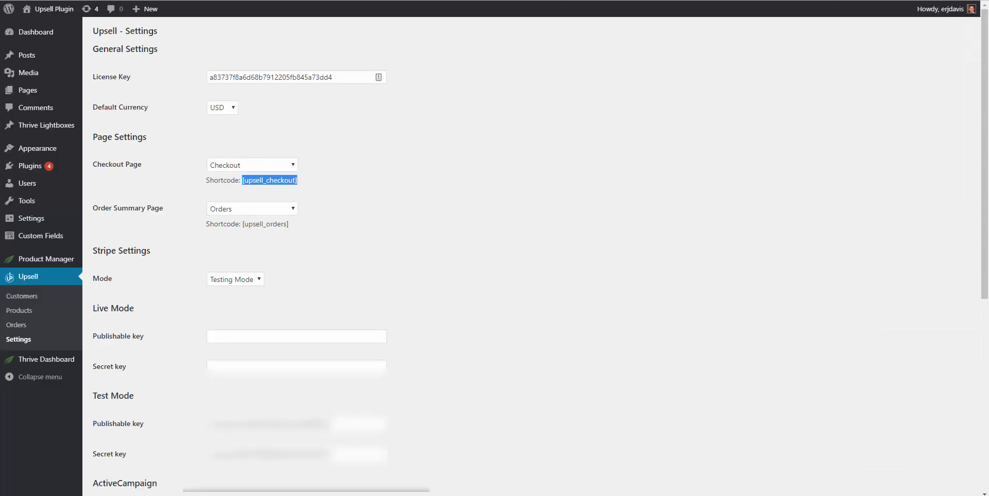
Step: Open Upsell > Products in the WordPress sidebar
left_click(34, 311)
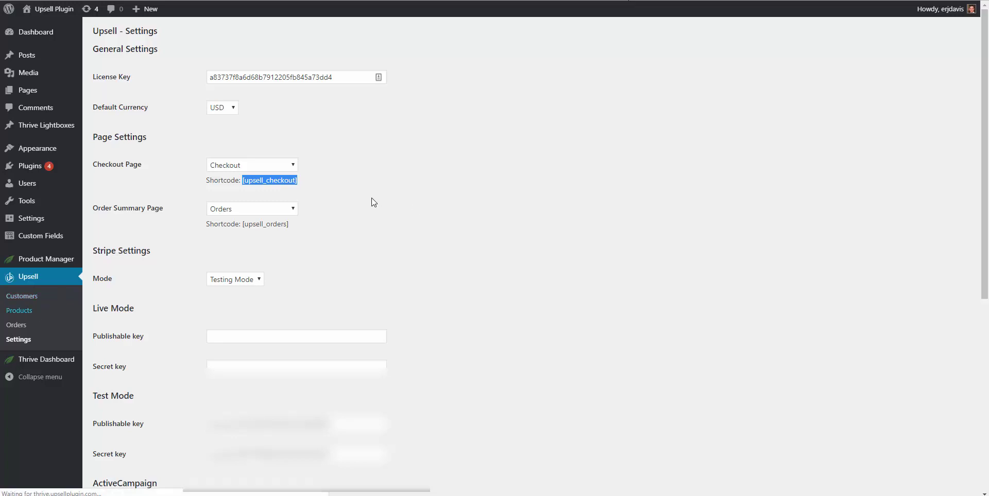